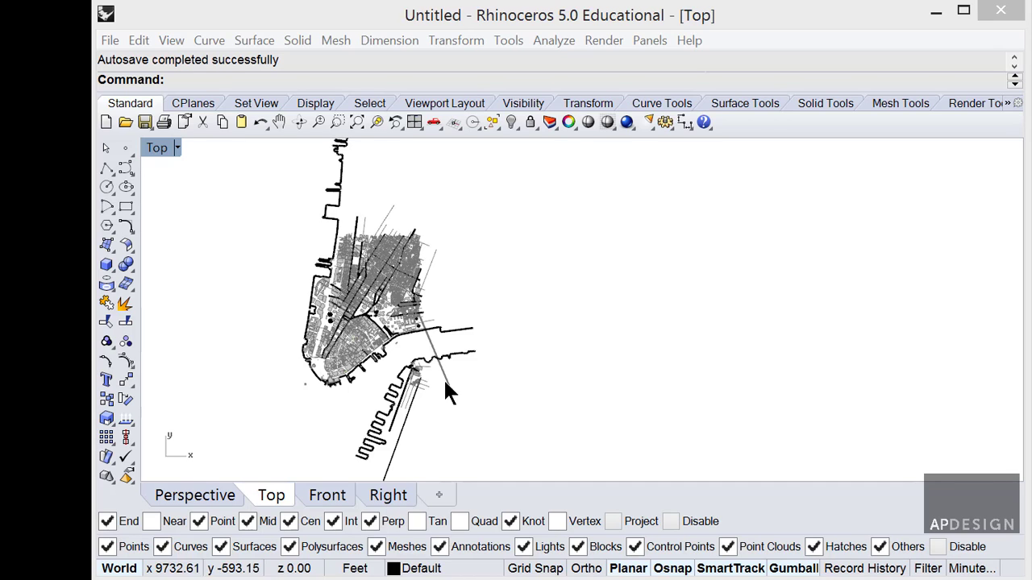
Step: Close the floating RhinoVAULT toolbar and look over the city map in plan view
{"action": "right_click_drag", "start_coordinate": [420, 388], "coordinate": [568, 411]}
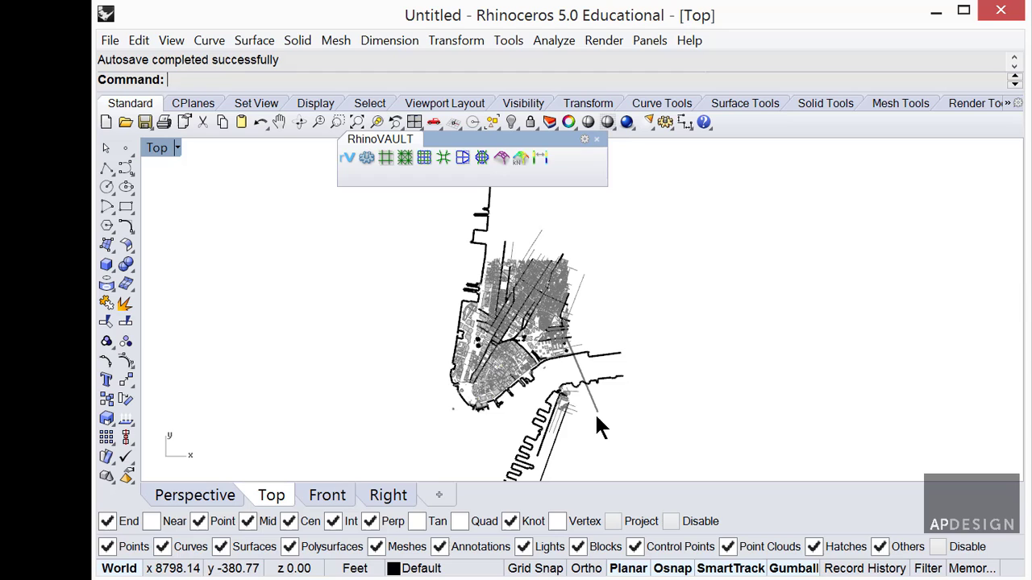
{"action": "left_click", "coordinate": [596, 140]}
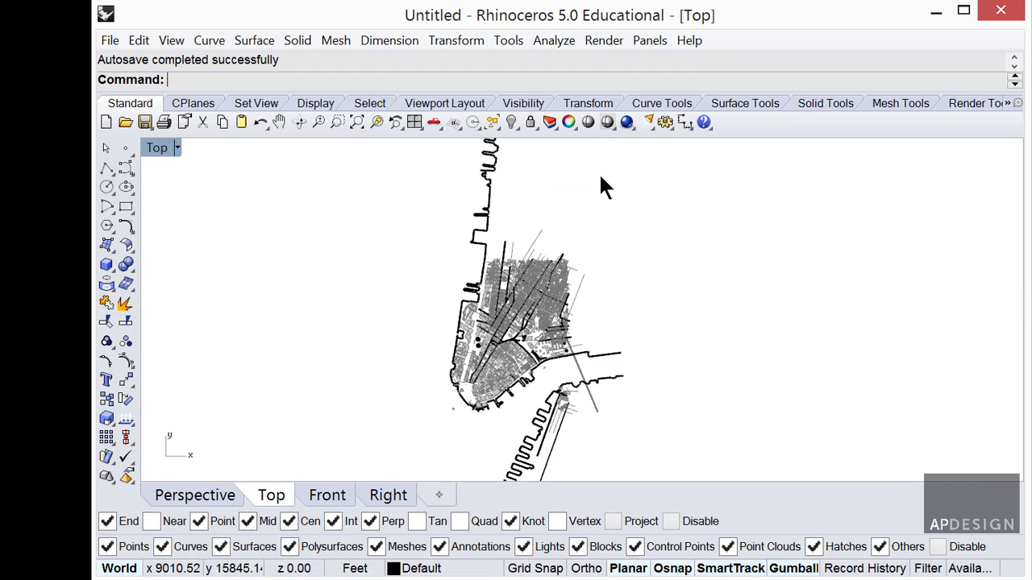
{"action": "right_click_drag", "start_coordinate": [651, 341], "coordinate": [707, 293]}
{"action": "scroll", "coordinate": [588, 352], "scroll_direction": "up", "scroll_amount": 4}
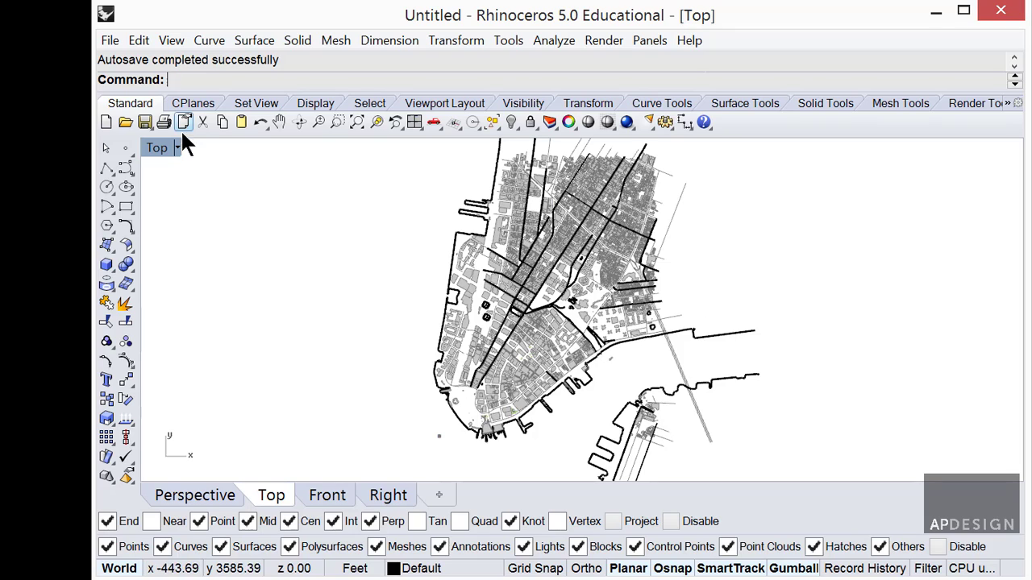
Step: Switch to the perspective view and examine the extruded buildings, streets and shoreline around the city's tip
{"action": "left_click", "coordinate": [200, 496]}
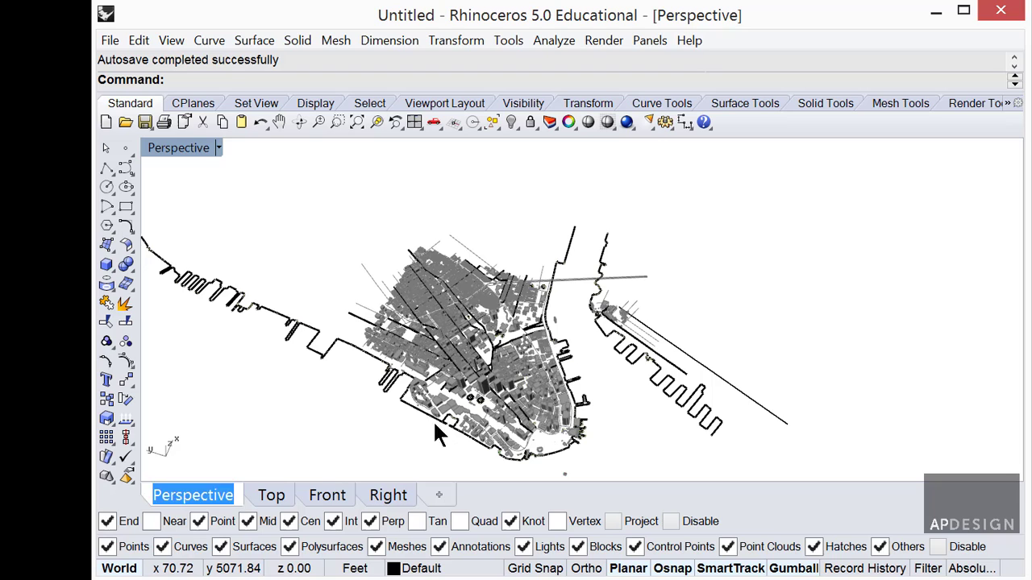
{"action": "right_click_drag", "start_coordinate": [412, 385], "coordinate": [309, 324]}
{"action": "right_click_drag", "start_coordinate": [487, 378], "coordinate": [435, 351]}
{"action": "scroll", "coordinate": [492, 383], "scroll_direction": "up", "scroll_amount": 5}
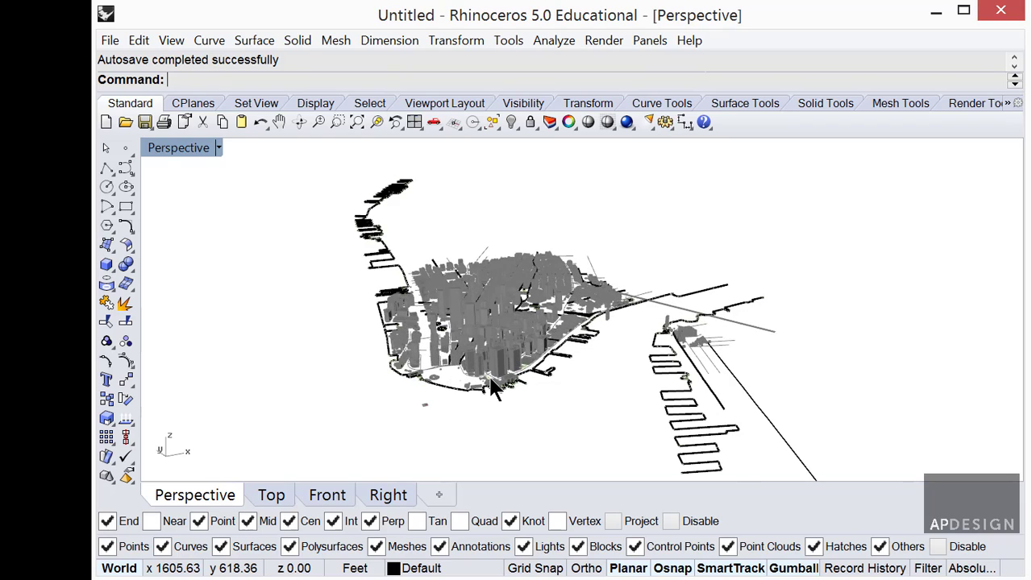
{"action": "scroll", "coordinate": [493, 387], "scroll_direction": "up", "scroll_amount": 1}
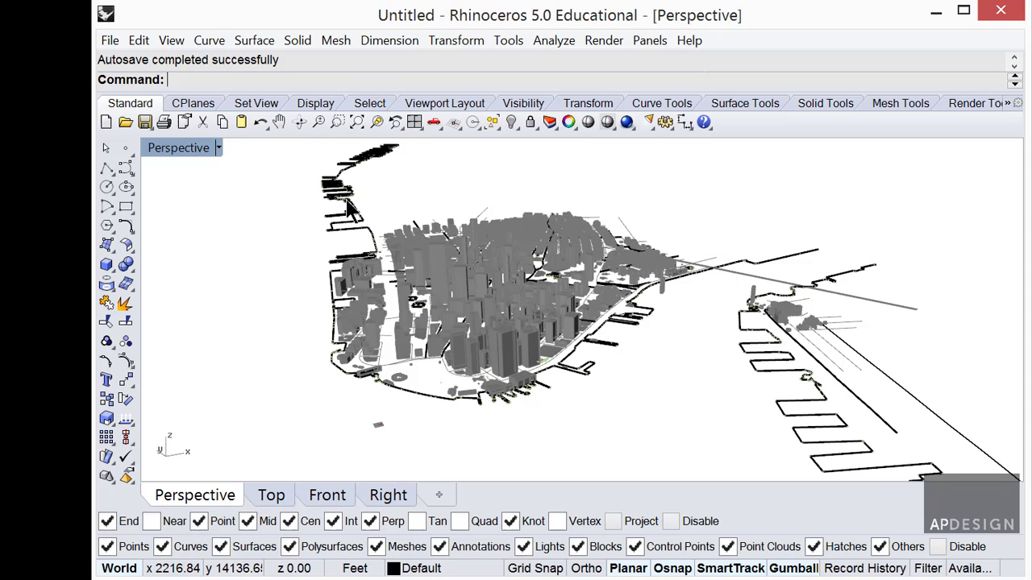
{"action": "right_click_drag", "start_coordinate": [512, 355], "coordinate": [541, 407]}
{"action": "scroll", "coordinate": [542, 321], "scroll_direction": "up", "scroll_amount": 2}
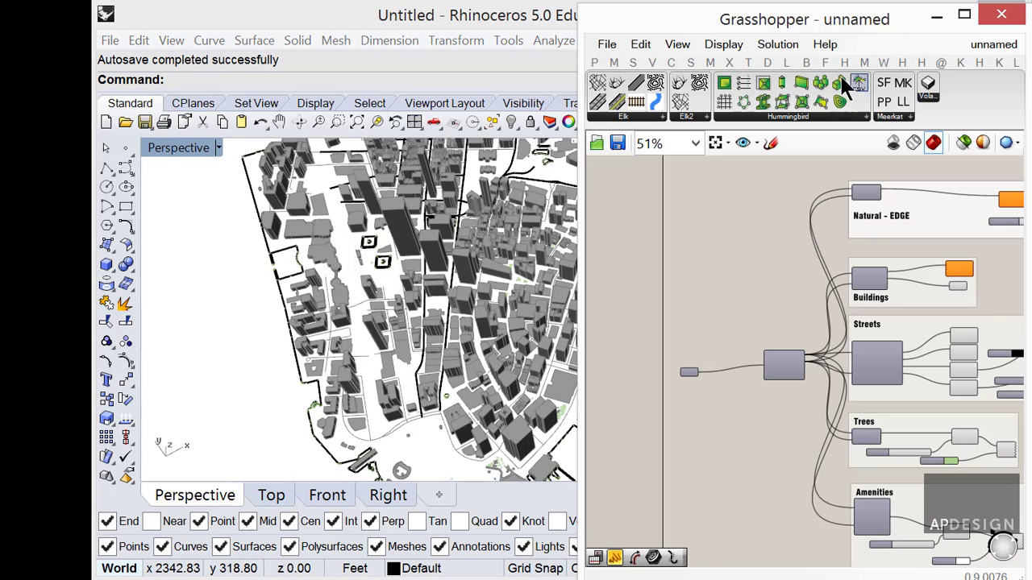
Step: Switch to Grasshopper and examine the definition's file input and its Natural - EDGE, Buildings, Streets, Trees and Amenities groups
{"action": "right_click_drag", "start_coordinate": [763, 211], "coordinate": [830, 202]}
{"action": "scroll", "coordinate": [794, 345], "scroll_direction": "up", "scroll_amount": 5}
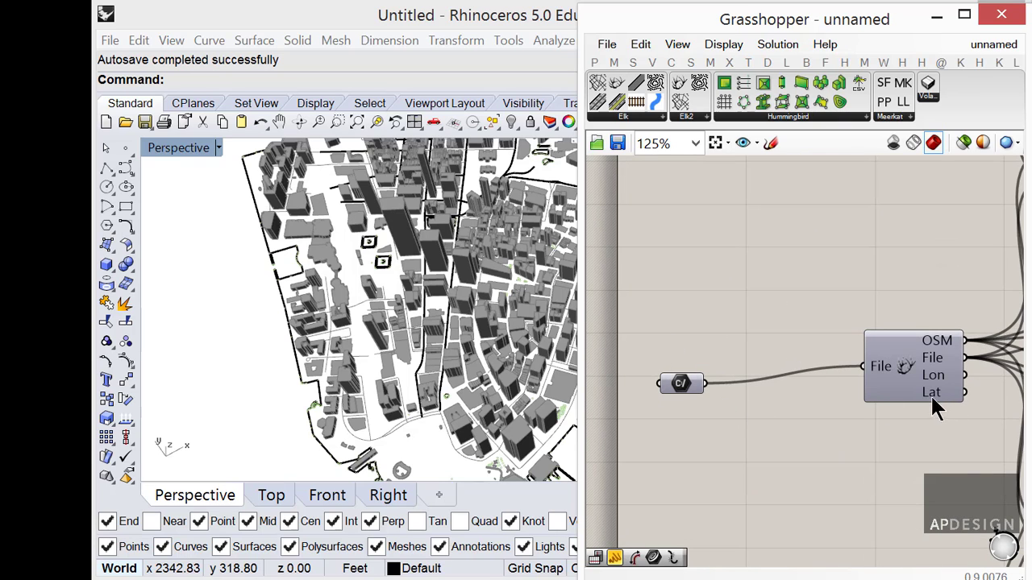
{"action": "scroll", "coordinate": [931, 394], "scroll_direction": "down", "scroll_amount": 6}
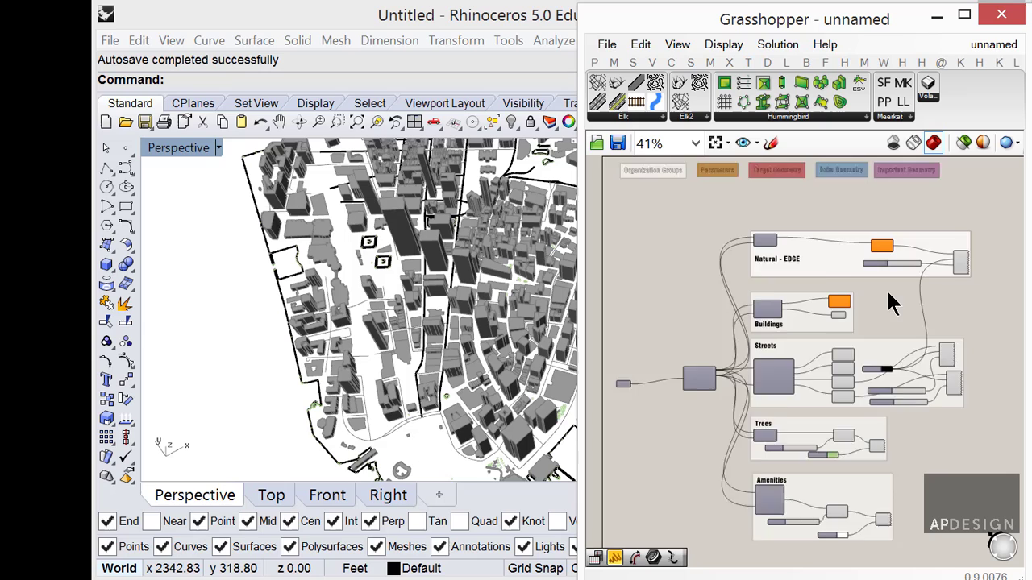
{"action": "scroll", "coordinate": [887, 299], "scroll_direction": "up", "scroll_amount": 1}
{"action": "scroll", "coordinate": [754, 228], "scroll_direction": "up", "scroll_amount": 1}
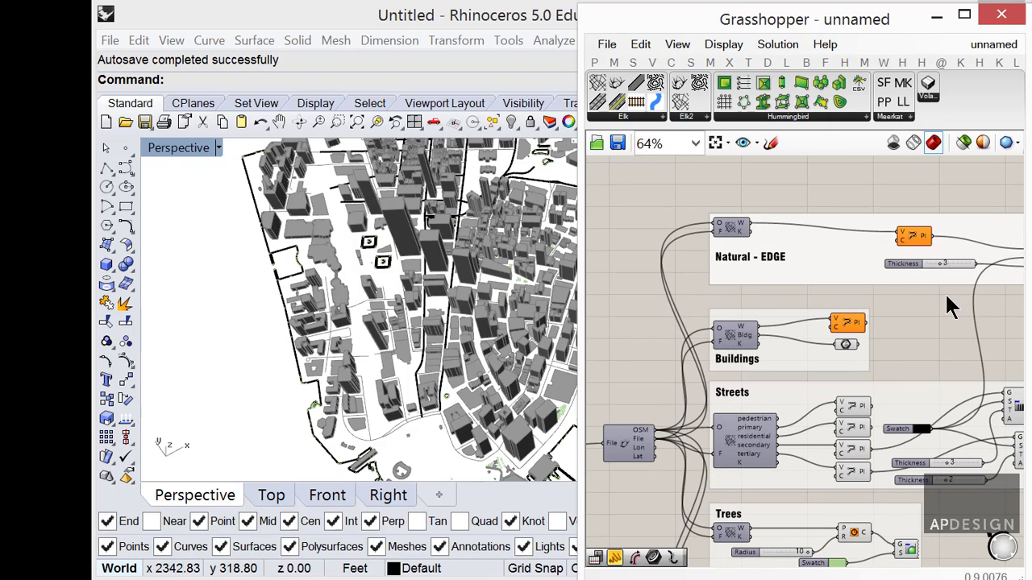
{"action": "right_click_drag", "start_coordinate": [951, 306], "coordinate": [876, 284]}
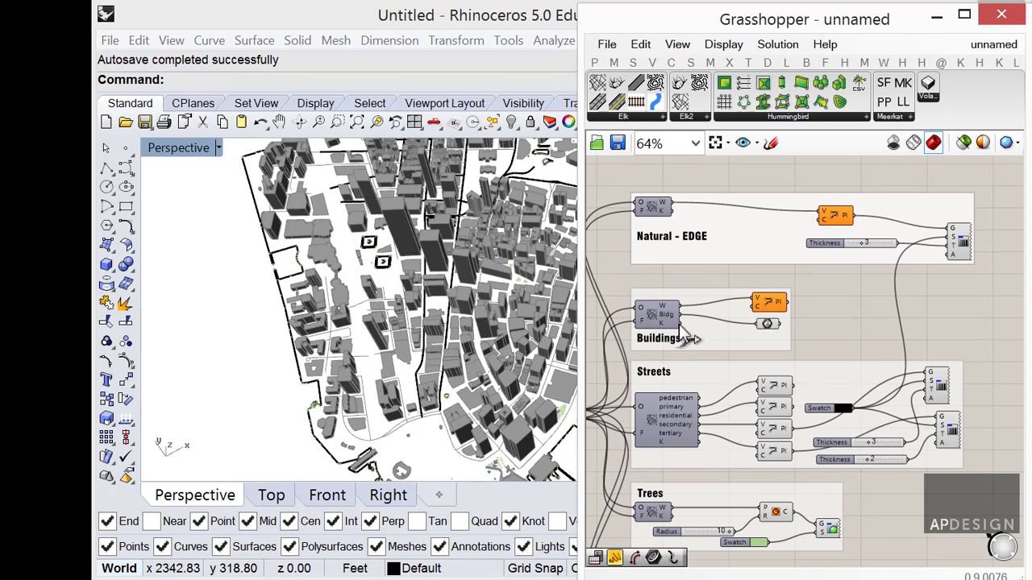
{"action": "right_click_drag", "start_coordinate": [703, 385], "coordinate": [778, 286]}
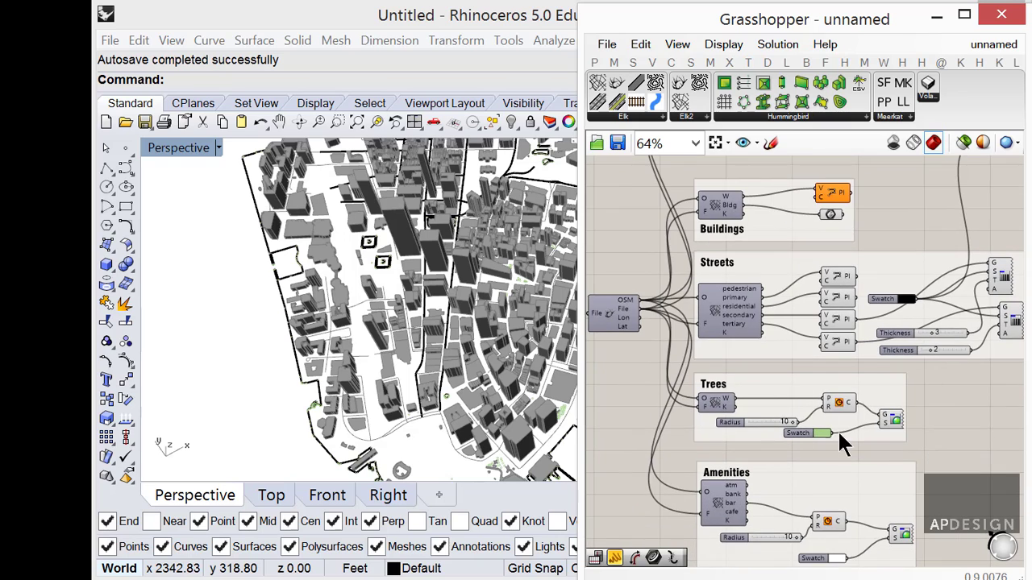
{"action": "right_click_drag", "start_coordinate": [838, 436], "coordinate": [857, 503]}
{"action": "right_click_drag", "start_coordinate": [875, 342], "coordinate": [851, 456]}
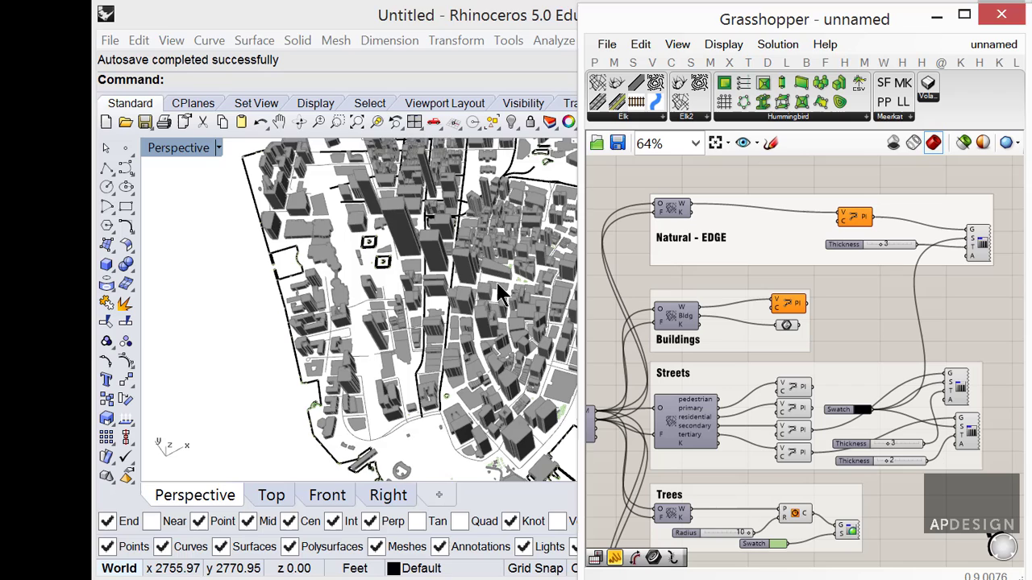
{"action": "right_click_drag", "start_coordinate": [498, 284], "coordinate": [419, 288]}
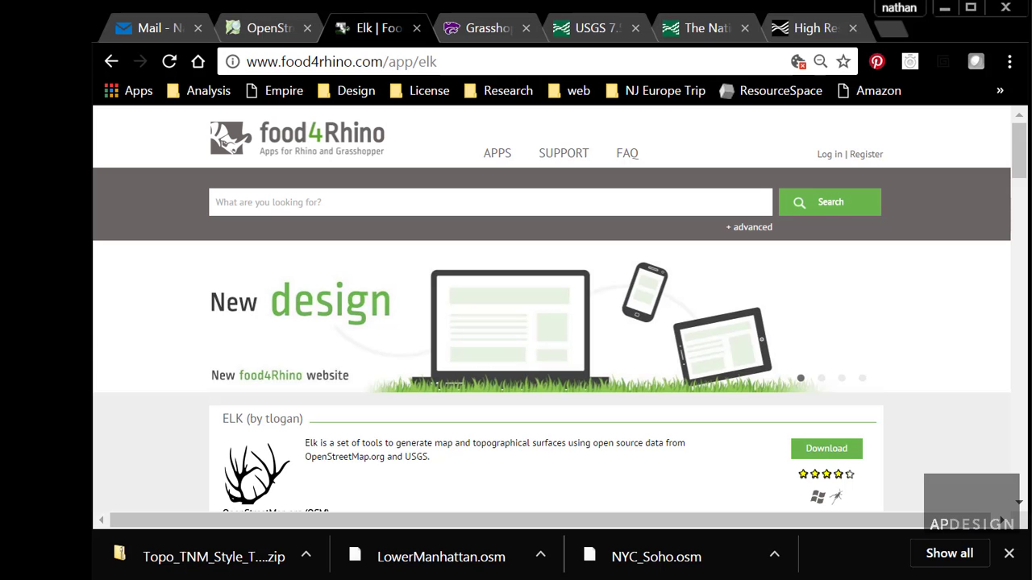
Step: Open the Kansas State Grasshopper3d tutorials page in the browser and review the Introduction, Mathematic Operations and Organization 101 entries
{"action": "left_click", "coordinate": [474, 31]}
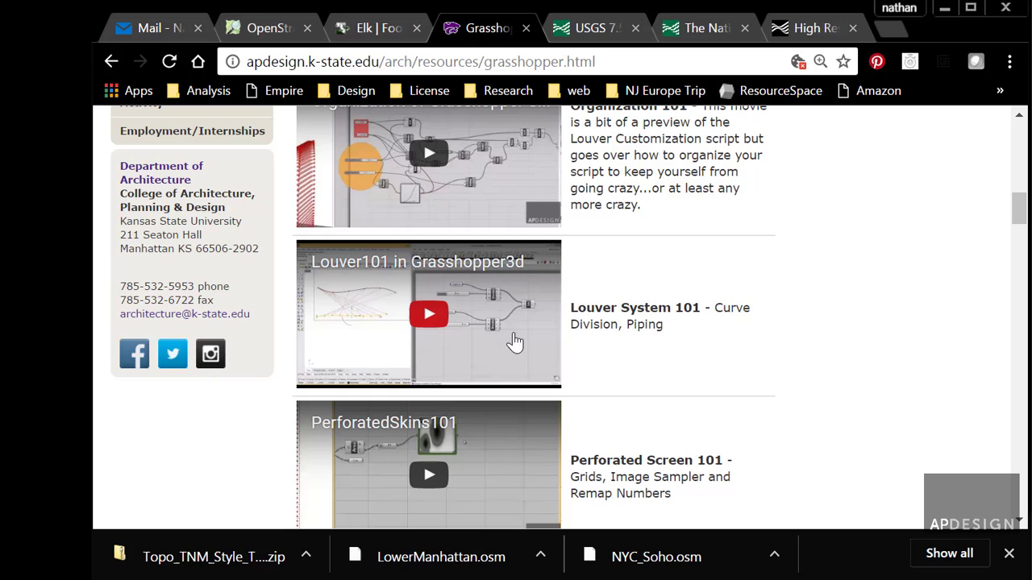
{"action": "scroll", "coordinate": [651, 301], "scroll_direction": "up", "scroll_amount": 7}
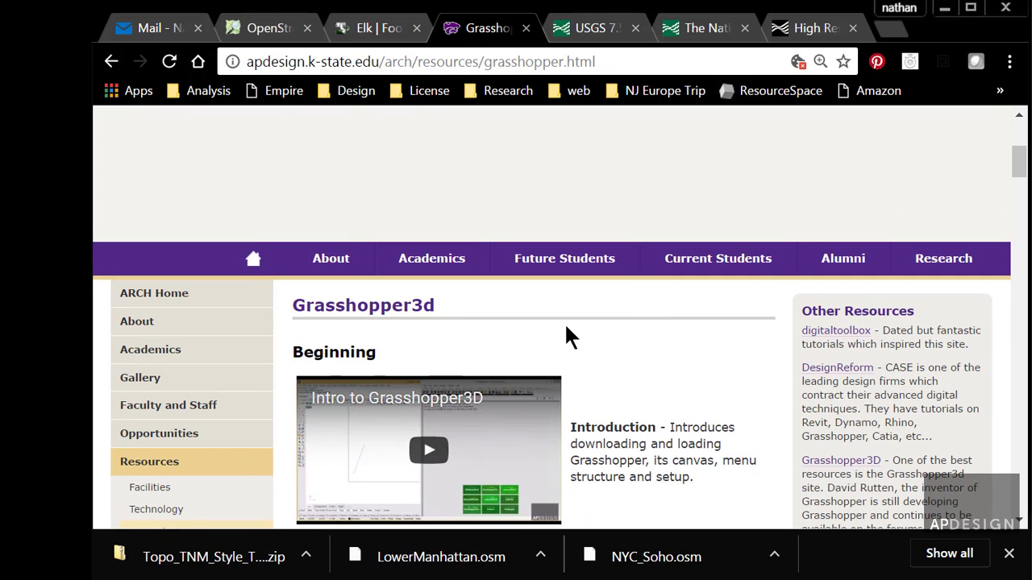
{"action": "scroll", "coordinate": [567, 327], "scroll_direction": "down", "scroll_amount": 1}
{"action": "scroll", "coordinate": [565, 328], "scroll_direction": "up", "scroll_amount": 4}
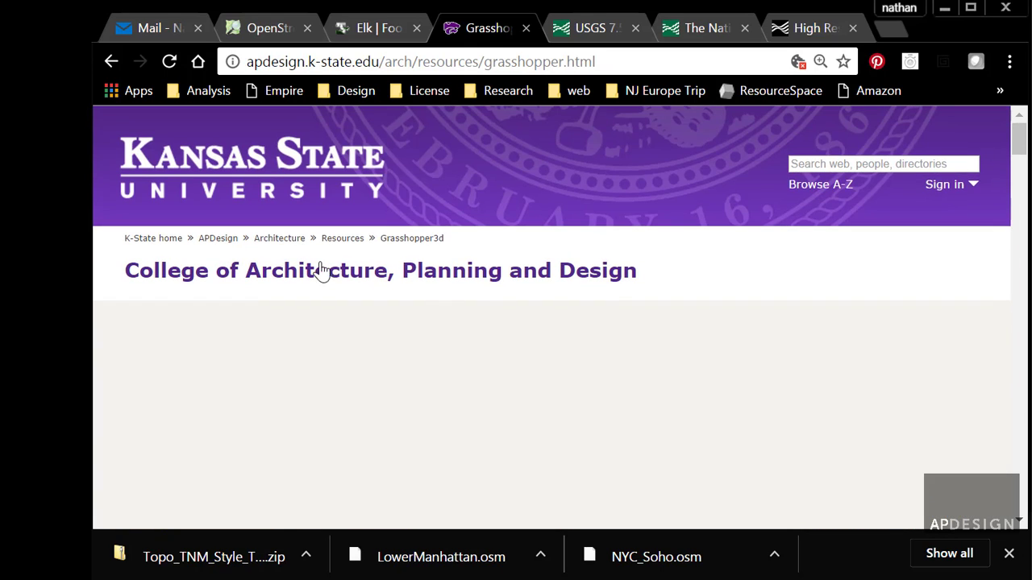
{"action": "key", "text": "ctrl+0"}
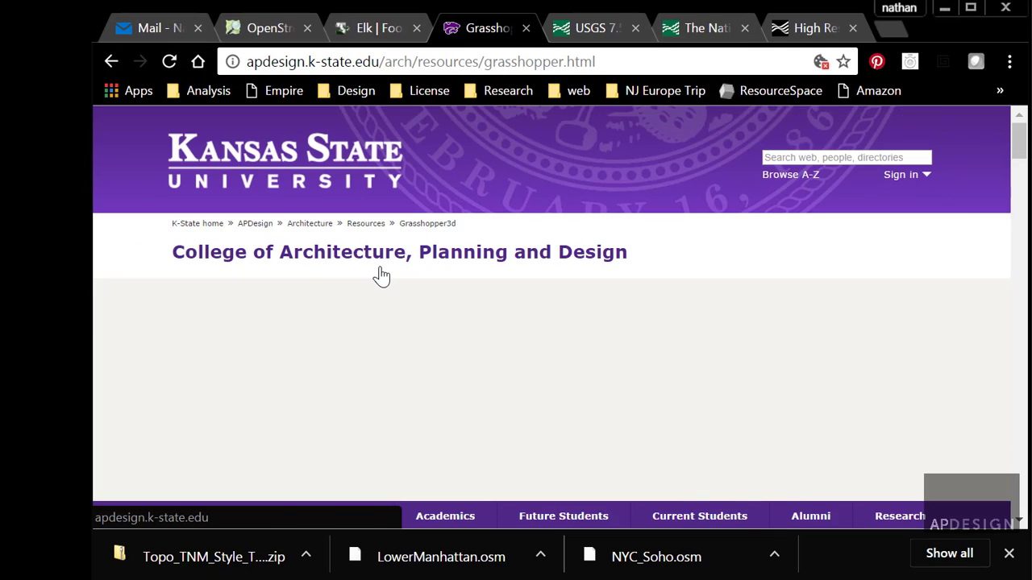
{"action": "scroll", "coordinate": [381, 275], "scroll_direction": "down", "scroll_amount": 5, "text": "ctrl"}
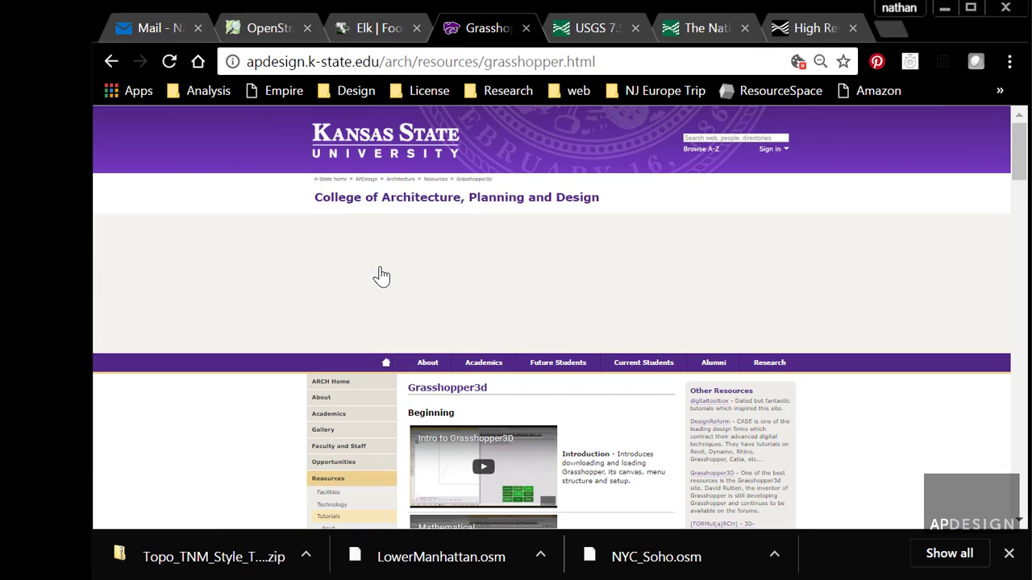
{"action": "scroll", "coordinate": [381, 272], "scroll_direction": "down", "scroll_amount": 1}
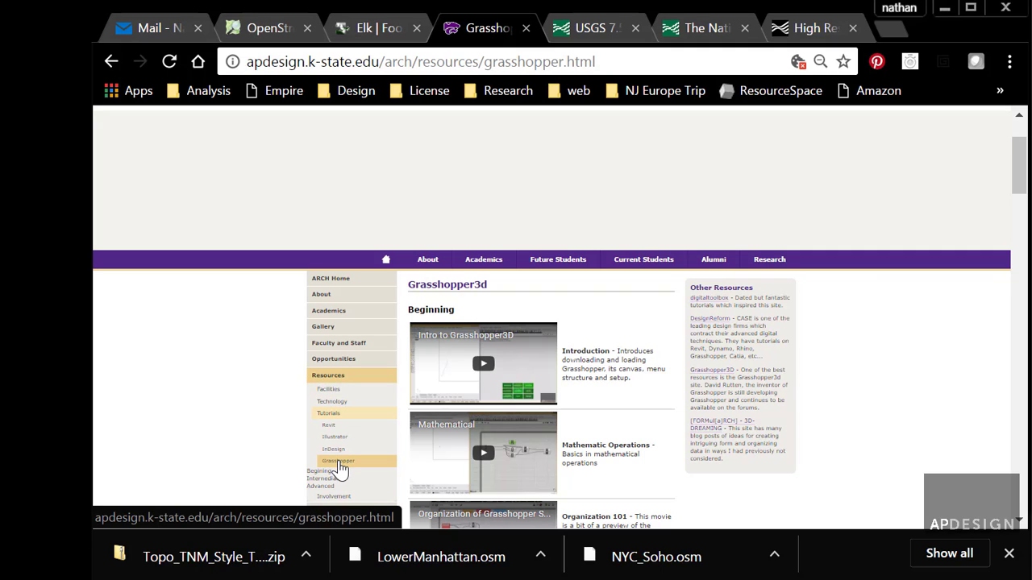
{"action": "scroll", "coordinate": [599, 448], "scroll_direction": "down", "scroll_amount": 2}
{"action": "scroll", "coordinate": [612, 419], "scroll_direction": "up", "scroll_amount": 1}
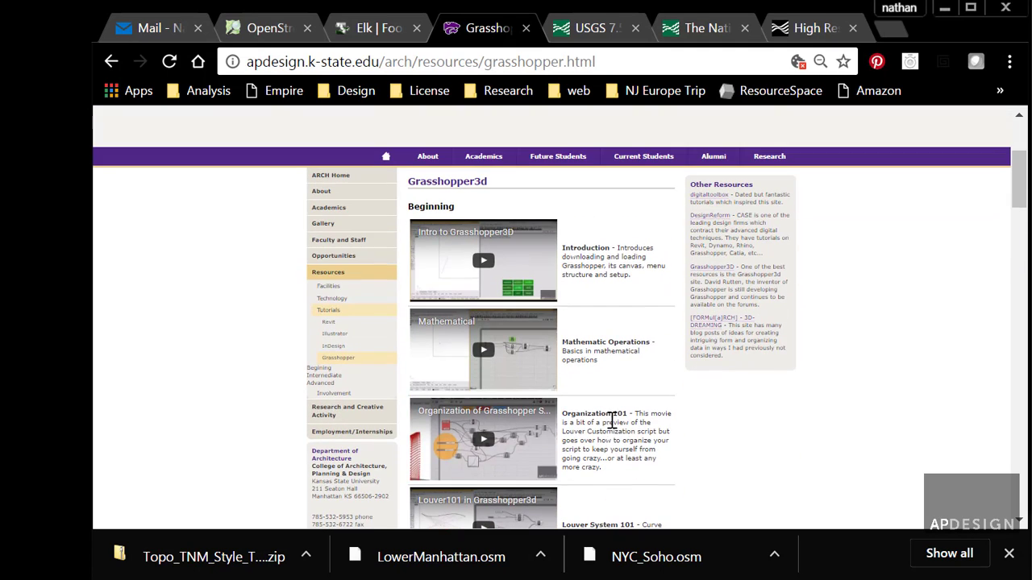
{"action": "left_click_drag", "start_coordinate": [610, 475], "coordinate": [567, 248]}
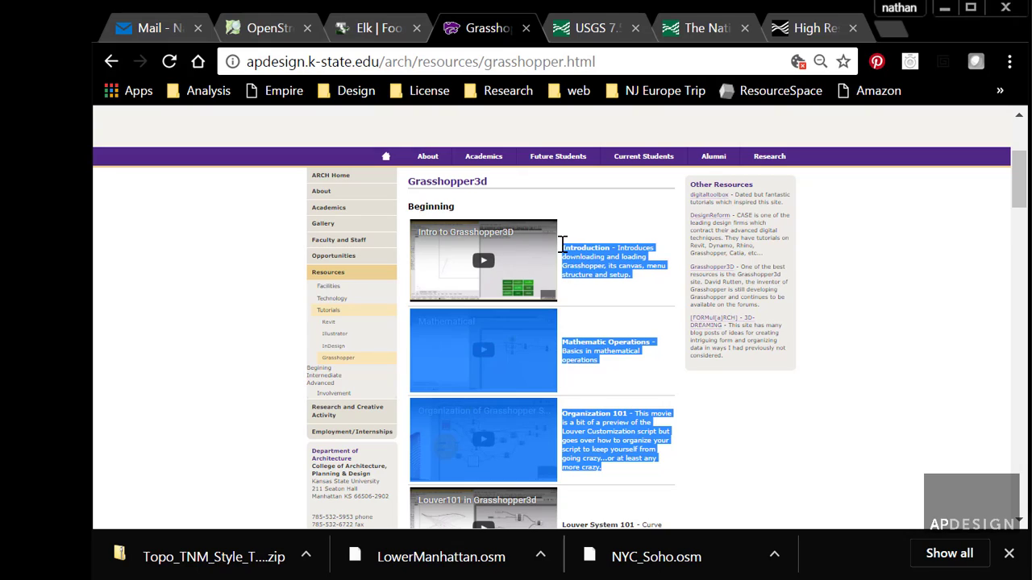
{"action": "left_click", "coordinate": [654, 393]}
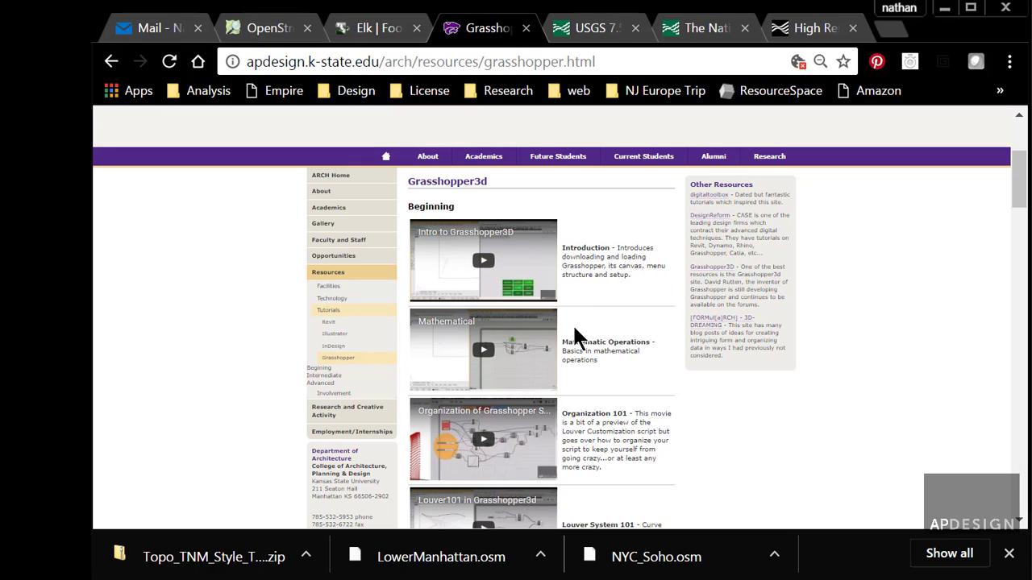
Step: Go to the food4Rhino Elk page and look over its login and download options
{"action": "left_click", "coordinate": [366, 29]}
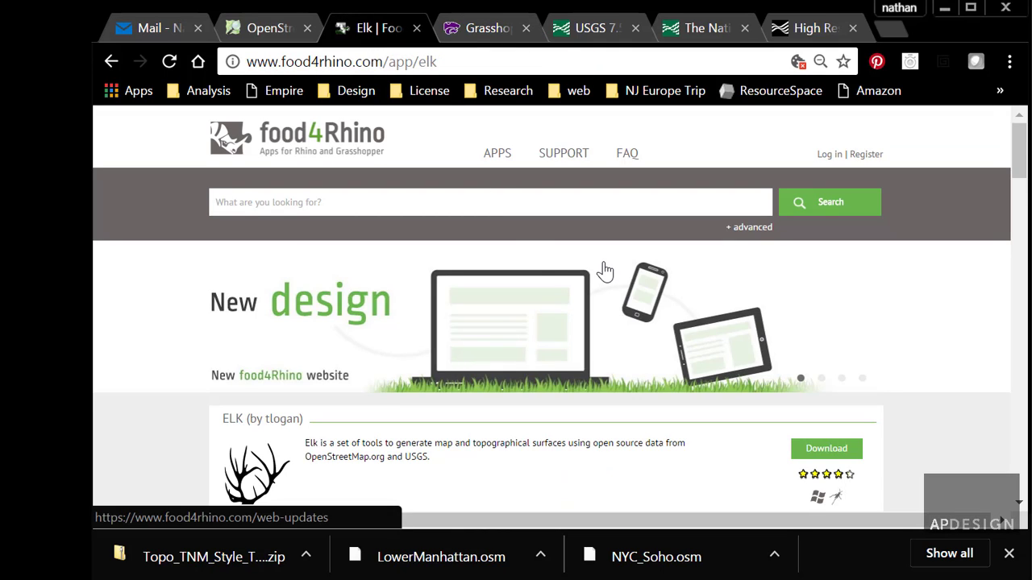
{"action": "scroll", "coordinate": [604, 272], "scroll_direction": "down", "scroll_amount": 2}
{"action": "scroll", "coordinate": [604, 269], "scroll_direction": "up", "scroll_amount": 3}
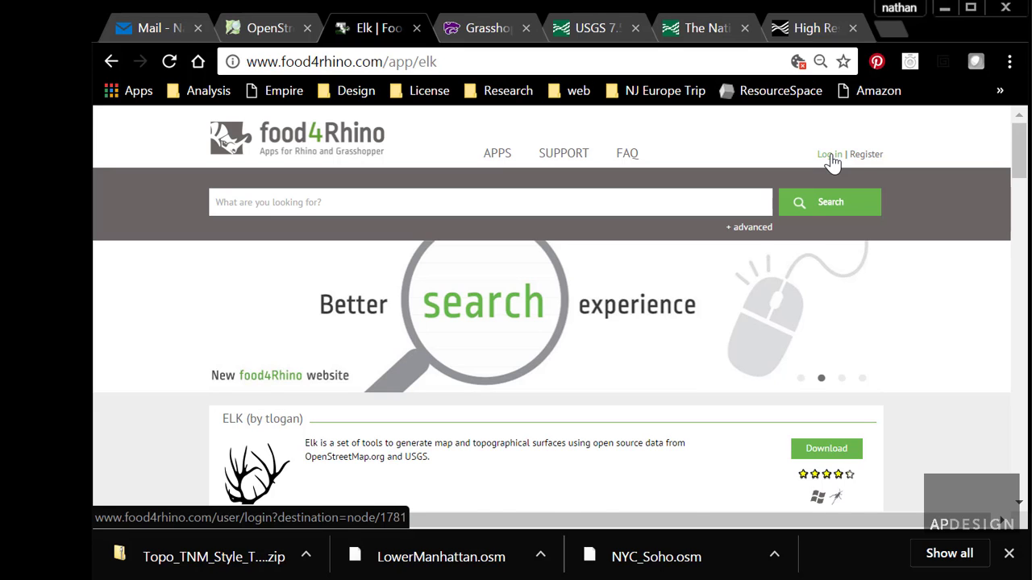
{"action": "scroll", "coordinate": [832, 161], "scroll_direction": "down", "scroll_amount": 3}
{"action": "scroll", "coordinate": [832, 163], "scroll_direction": "up", "scroll_amount": 3}
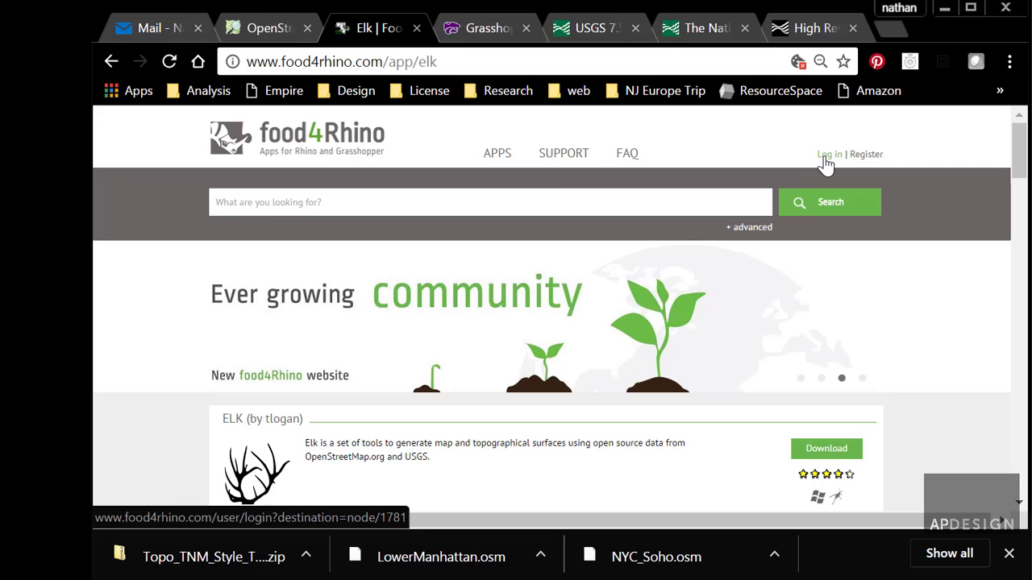
Step: Read the Elk plug-in's description, covering OpenStreetMap data, the Location and OSMData components, and USGS topography
{"action": "scroll", "coordinate": [453, 205], "scroll_direction": "down", "scroll_amount": 2}
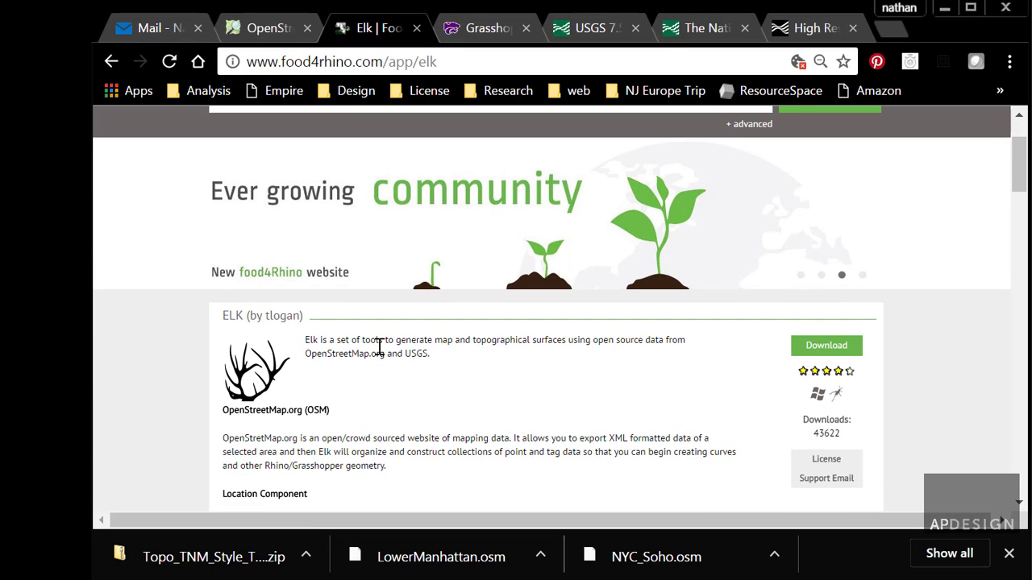
{"action": "scroll", "coordinate": [347, 359], "scroll_direction": "down", "scroll_amount": 2}
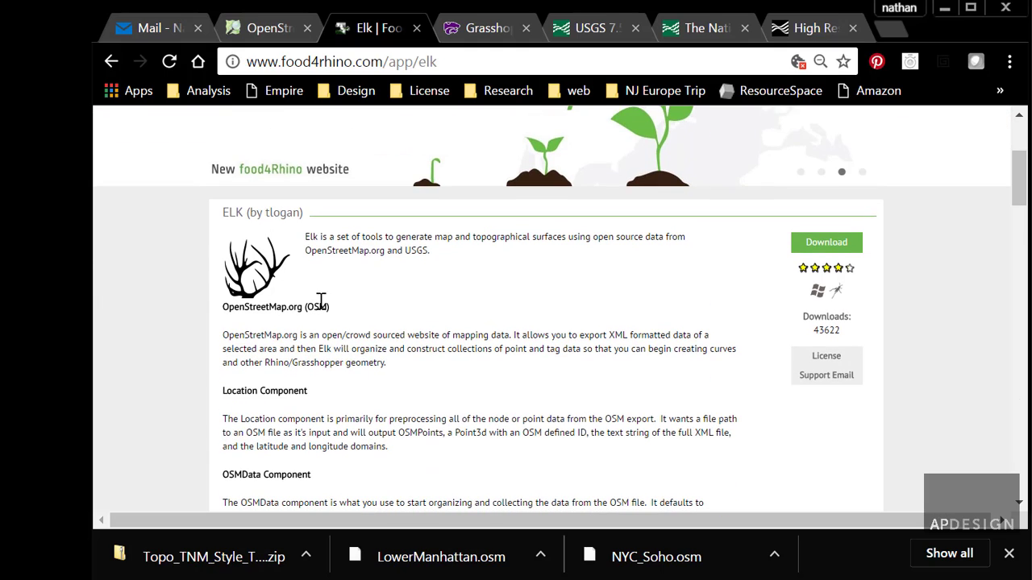
{"action": "left_click_drag", "start_coordinate": [224, 213], "coordinate": [242, 214]}
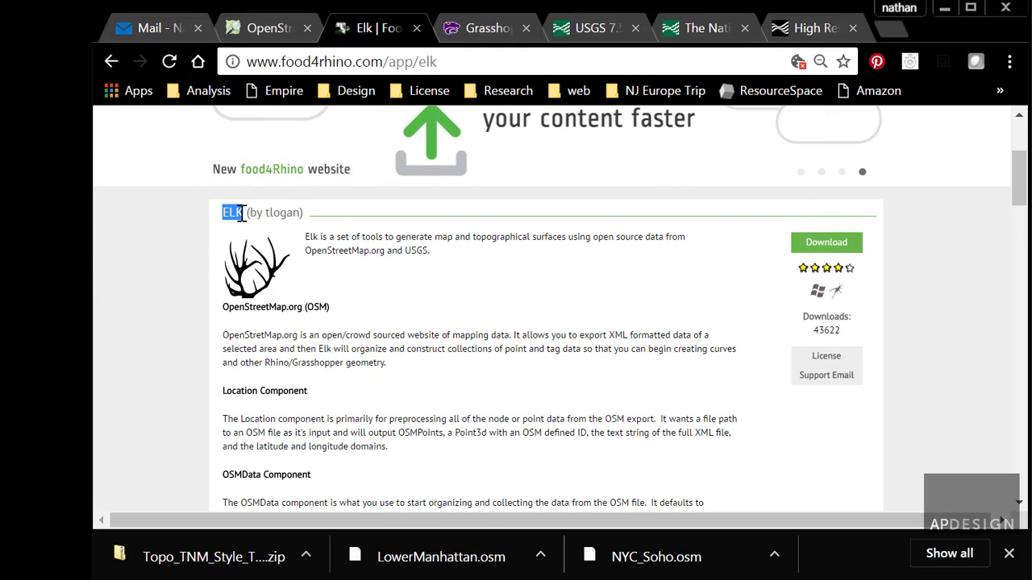
{"action": "scroll", "coordinate": [293, 261], "scroll_direction": "down", "scroll_amount": 2}
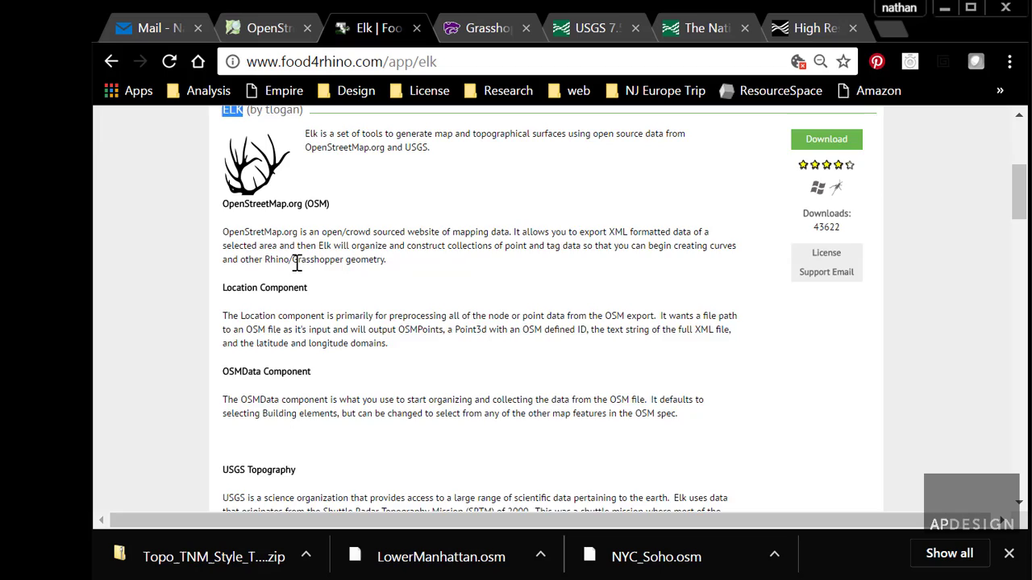
{"action": "scroll", "coordinate": [295, 263], "scroll_direction": "up", "scroll_amount": 2}
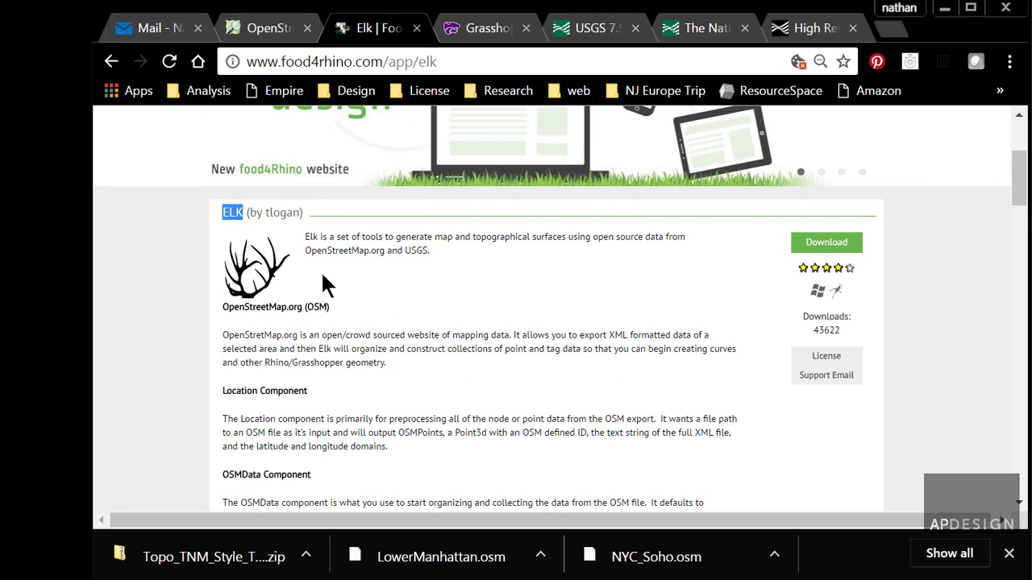
{"action": "left_click_drag", "start_coordinate": [331, 307], "coordinate": [219, 307]}
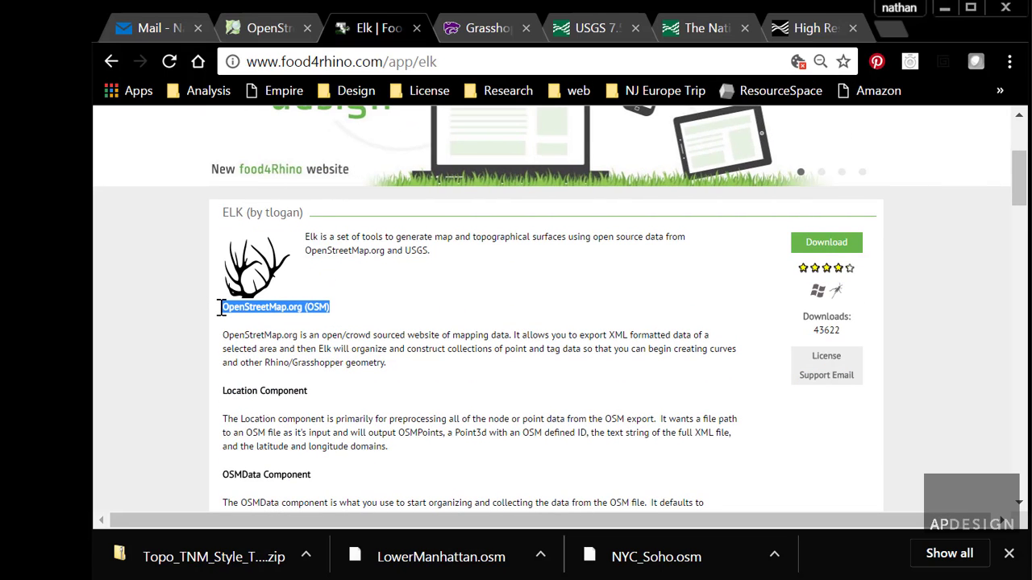
{"action": "left_click", "coordinate": [330, 315]}
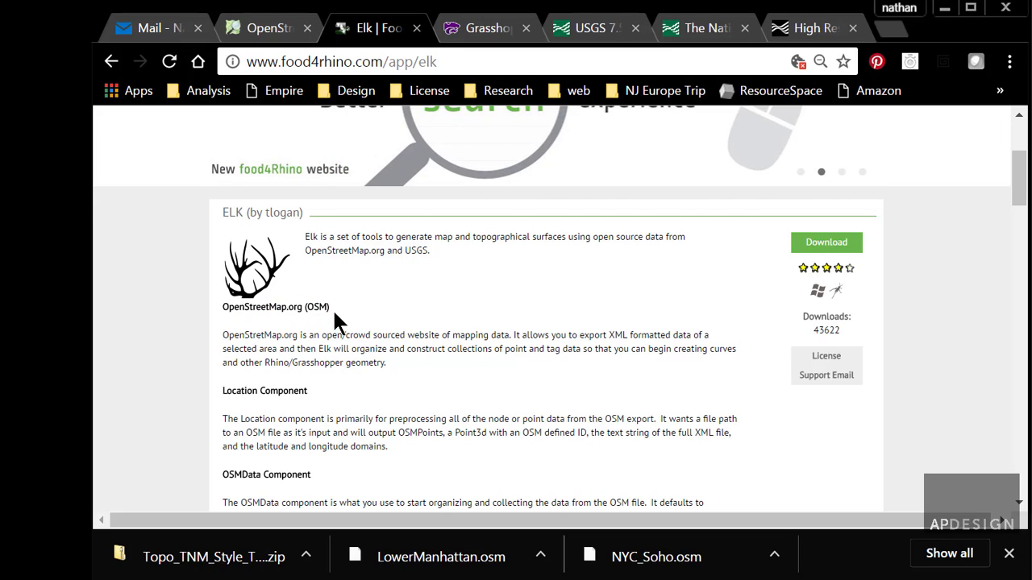
{"action": "scroll", "coordinate": [337, 317], "scroll_direction": "down", "scroll_amount": 2}
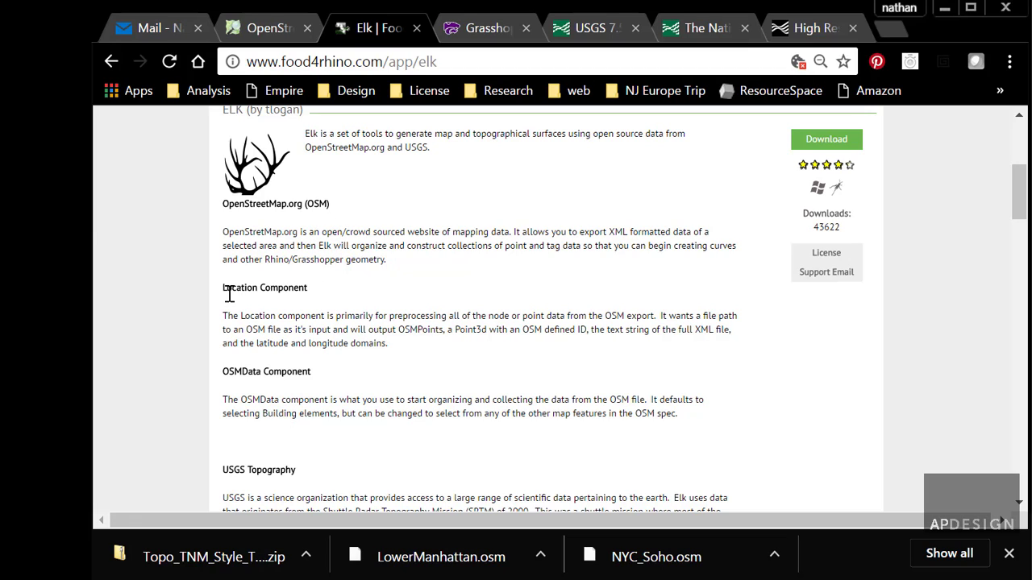
{"action": "scroll", "coordinate": [326, 302], "scroll_direction": "down", "scroll_amount": 2}
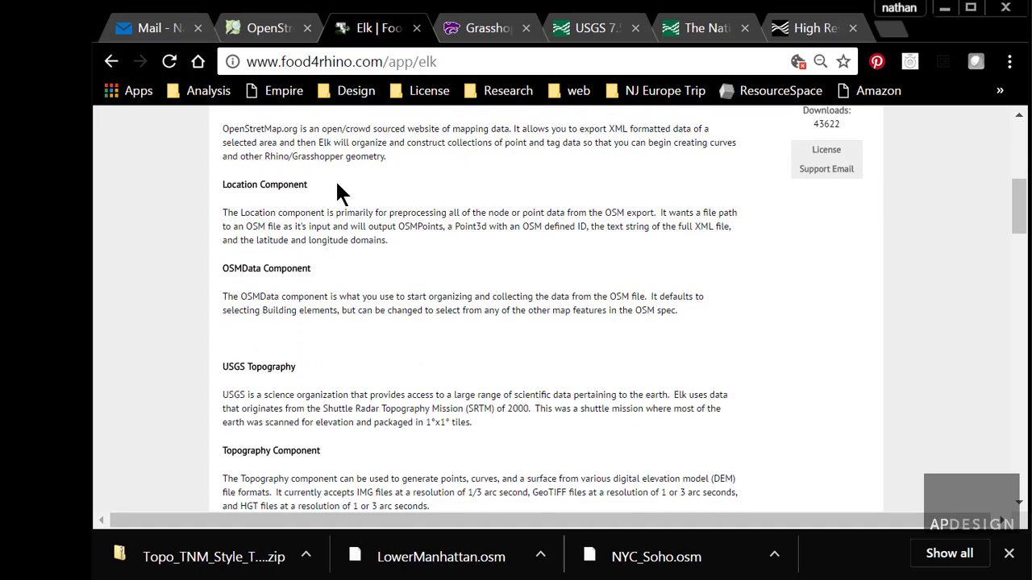
Step: Read through the Elk description of OpenStreetMap, USGS and topography components, and look over the available Elk releases
{"action": "scroll", "coordinate": [337, 201], "scroll_direction": "up", "scroll_amount": 2}
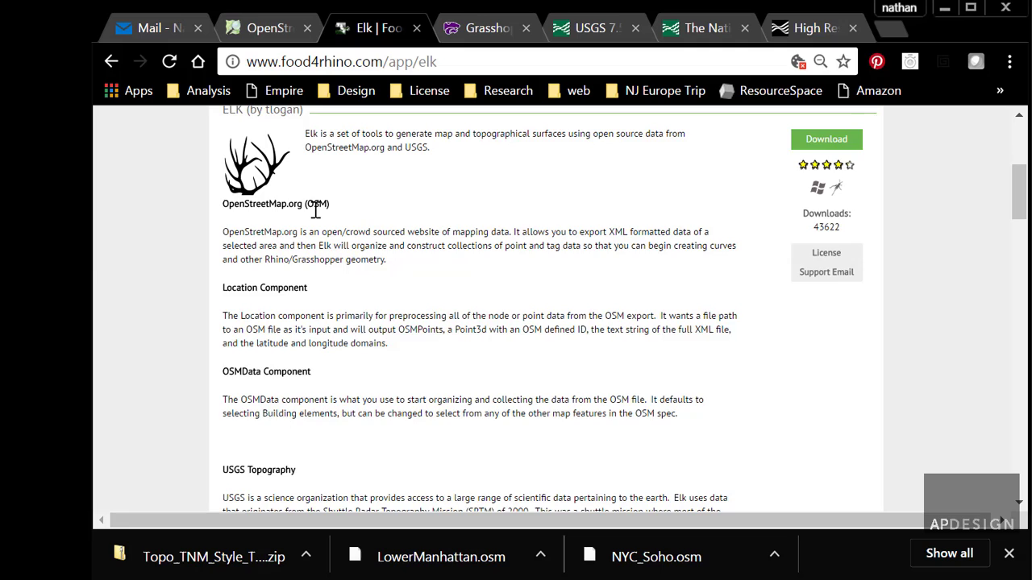
{"action": "scroll", "coordinate": [315, 210], "scroll_direction": "down", "scroll_amount": 2}
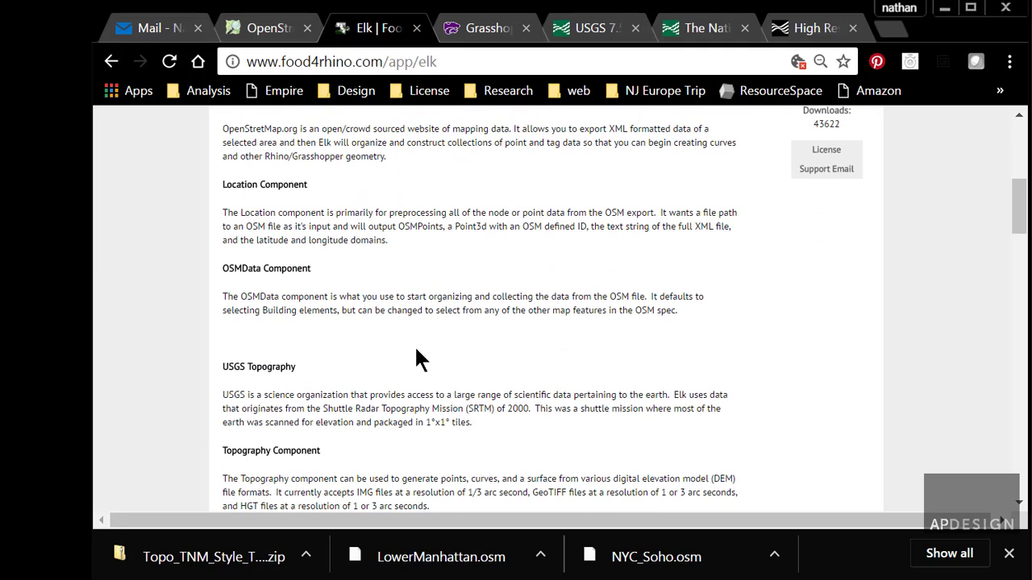
{"action": "scroll", "coordinate": [417, 351], "scroll_direction": "down", "scroll_amount": 2}
{"action": "scroll", "coordinate": [417, 355], "scroll_direction": "up", "scroll_amount": 6}
{"action": "scroll", "coordinate": [419, 350], "scroll_direction": "down", "scroll_amount": 12}
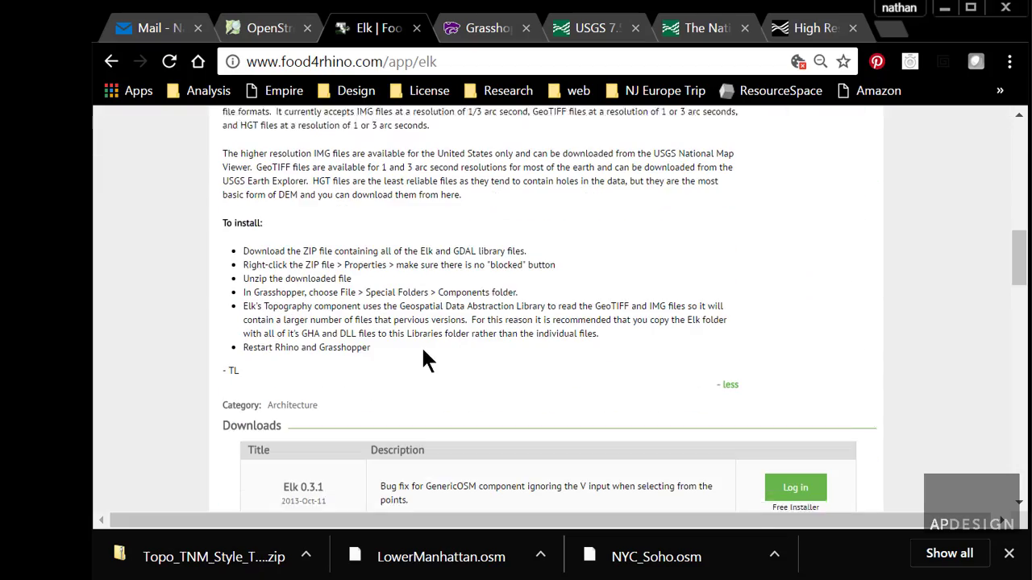
{"action": "left_click", "coordinate": [723, 355]}
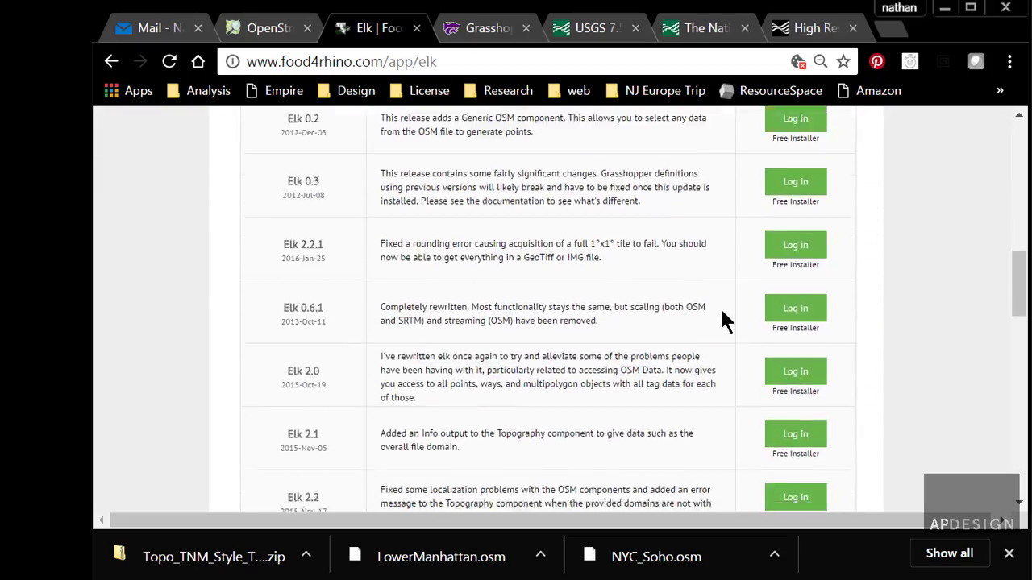
{"action": "scroll", "coordinate": [723, 320], "scroll_direction": "down", "scroll_amount": 3}
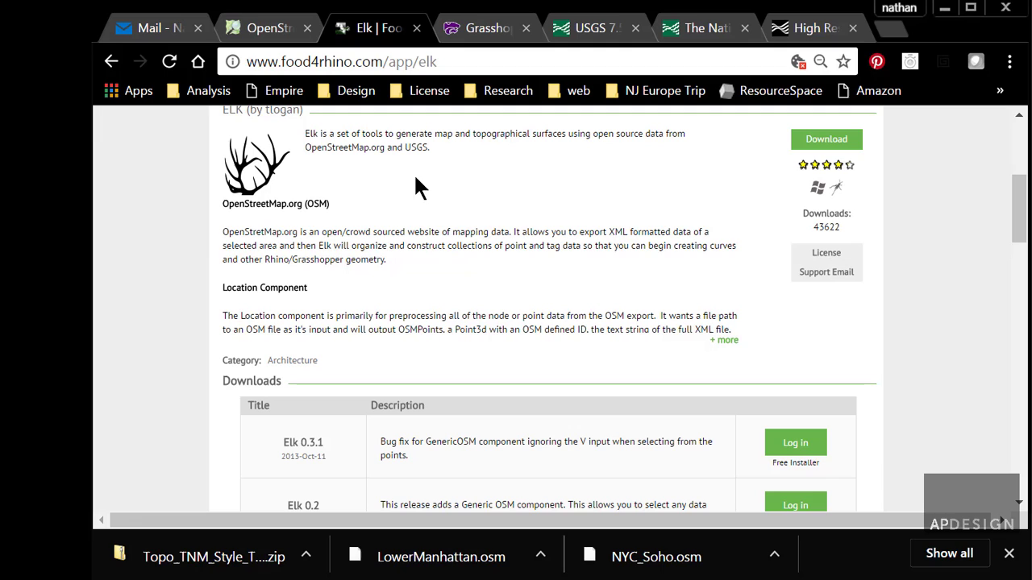
{"action": "left_click", "coordinate": [724, 342]}
{"action": "scroll", "coordinate": [650, 341], "scroll_direction": "down", "scroll_amount": 3}
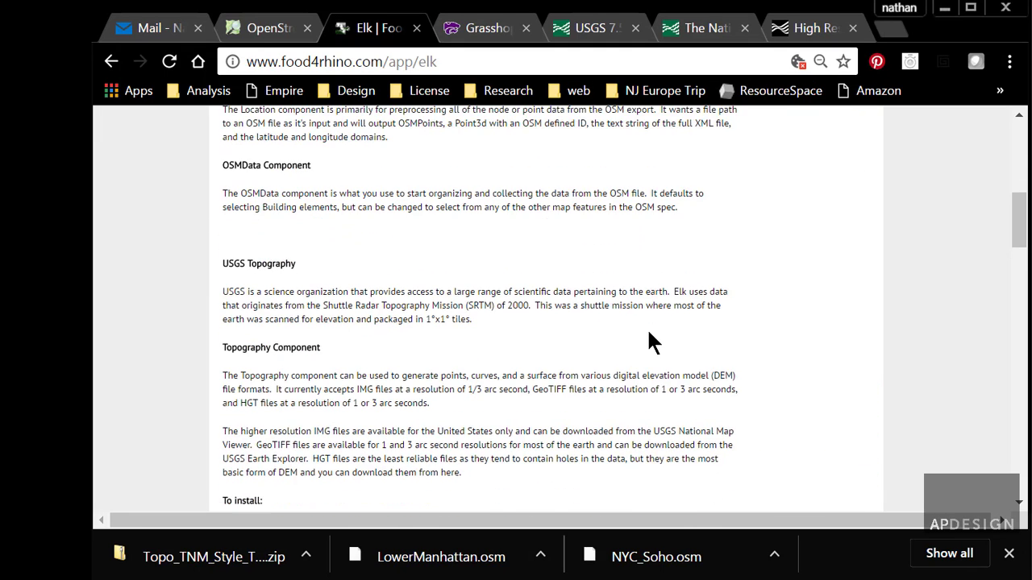
{"action": "scroll", "coordinate": [650, 341], "scroll_direction": "down", "scroll_amount": 3}
Step: Study Elk's installation instructions, highlighting the Special Folders > Components folder line, and check the start of the downloads list
{"action": "left_click_drag", "start_coordinate": [422, 424], "coordinate": [216, 294]}
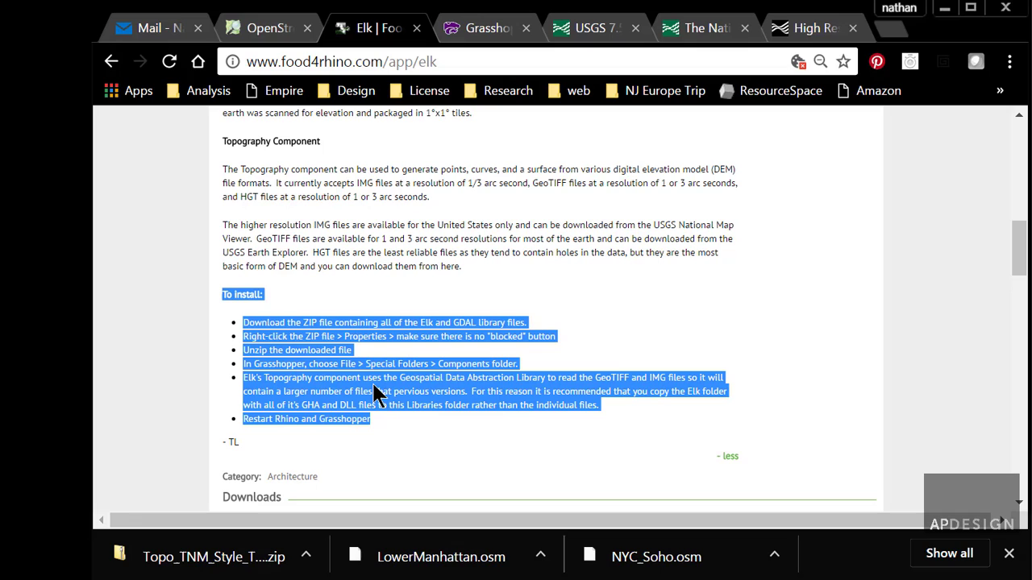
{"action": "left_click", "coordinate": [522, 373]}
{"action": "left_click_drag", "start_coordinate": [520, 365], "coordinate": [242, 372]}
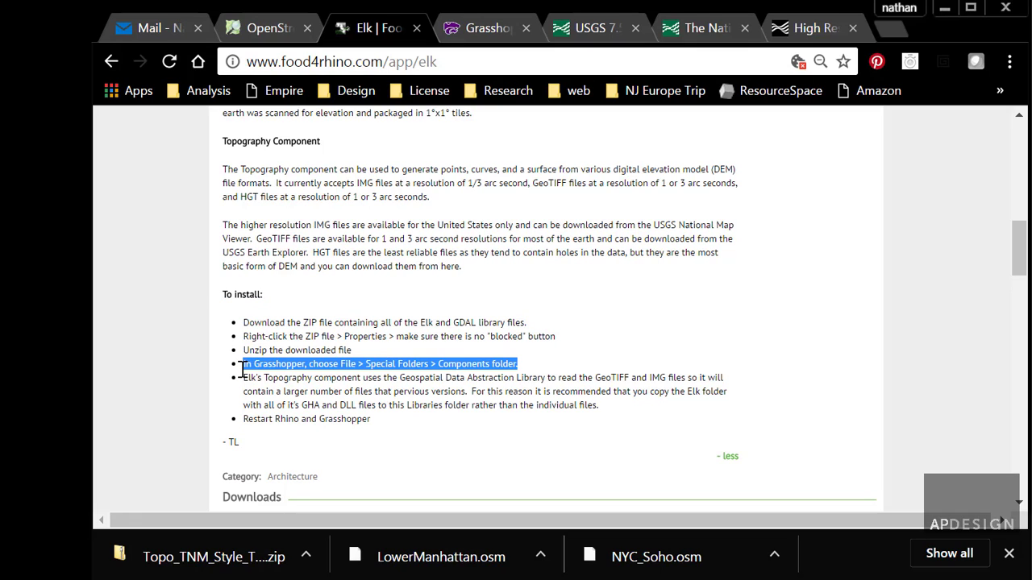
{"action": "left_click", "coordinate": [465, 364]}
{"action": "scroll", "coordinate": [470, 366], "scroll_direction": "down", "scroll_amount": 3}
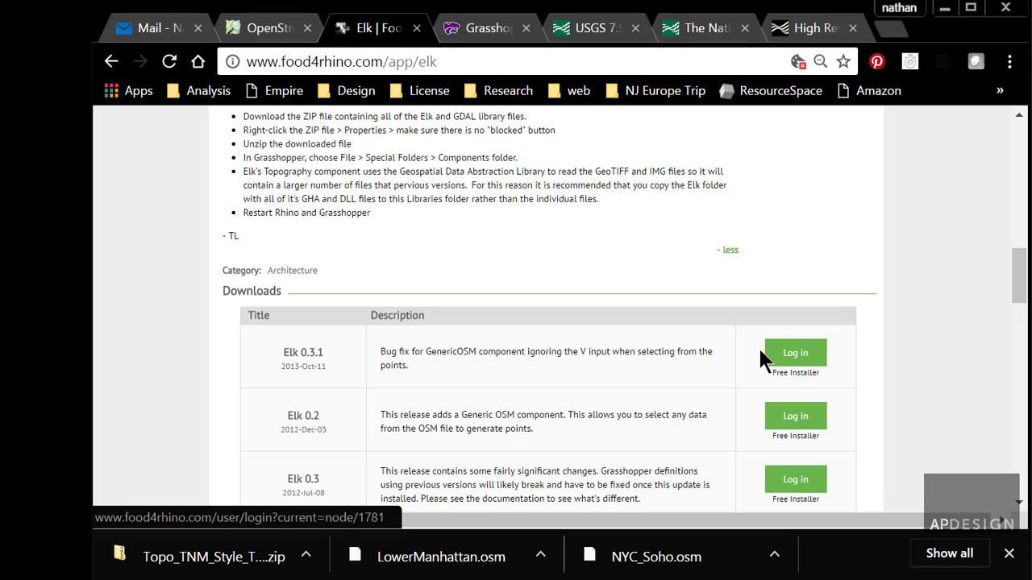
{"action": "scroll", "coordinate": [641, 356], "scroll_direction": "up", "scroll_amount": 2}
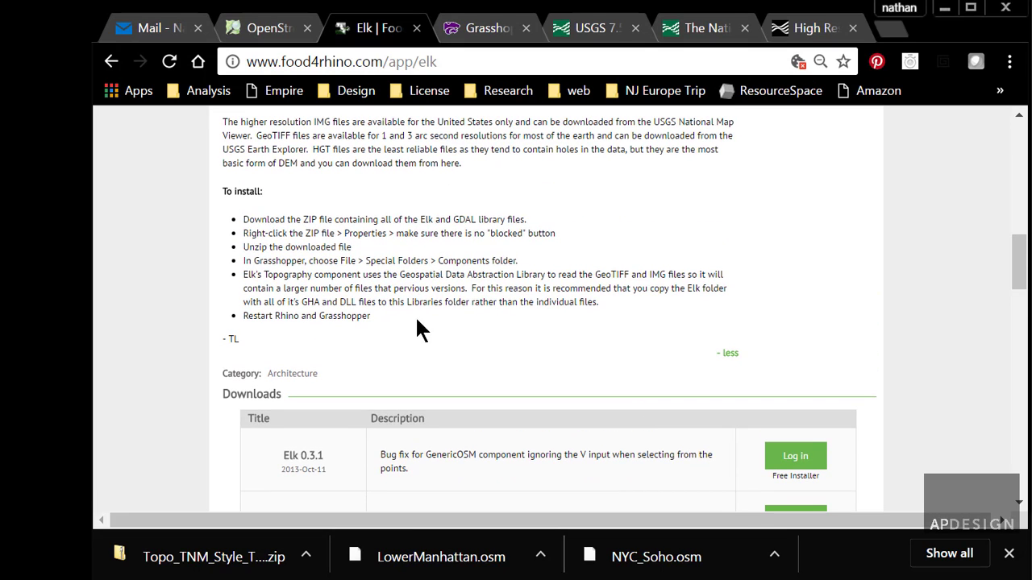
{"action": "left_click_drag", "start_coordinate": [417, 319], "coordinate": [243, 220]}
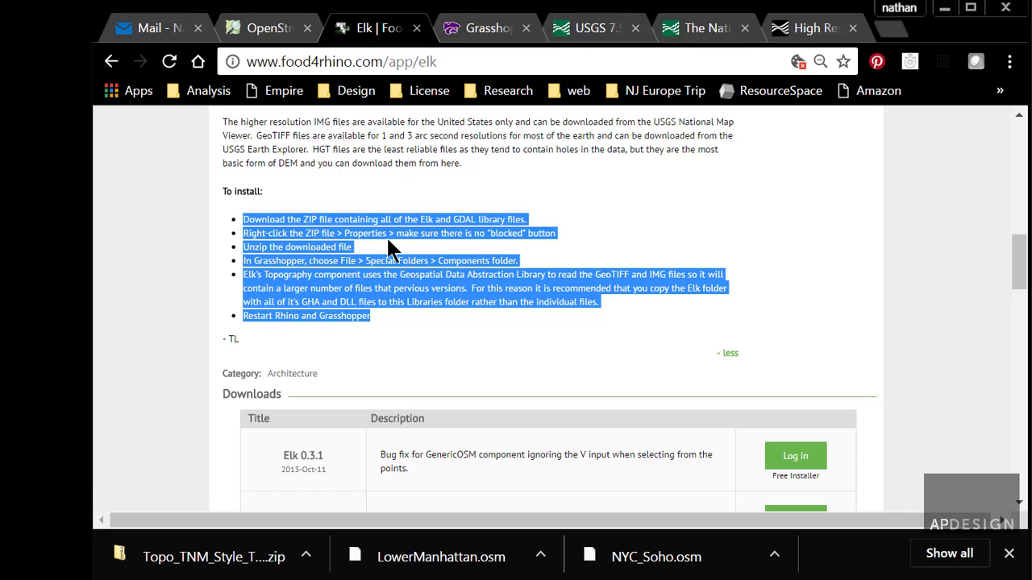
{"action": "left_click", "coordinate": [425, 314]}
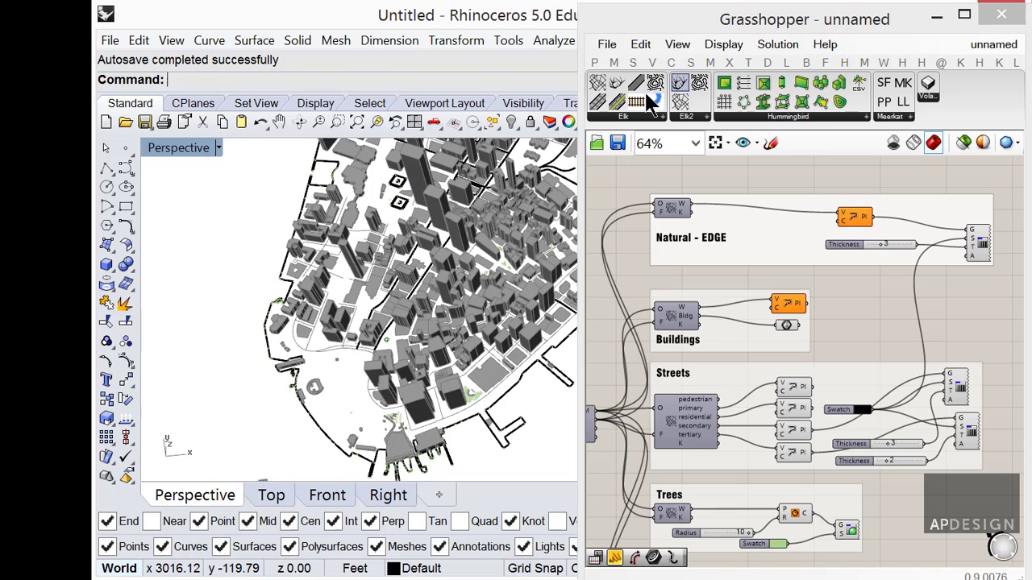
Step: Switch to Grasshopper, widen its window across the screen and view the full lists of Elk and Elk2 components
{"action": "left_click_drag", "start_coordinate": [585, 197], "coordinate": [95, 190]}
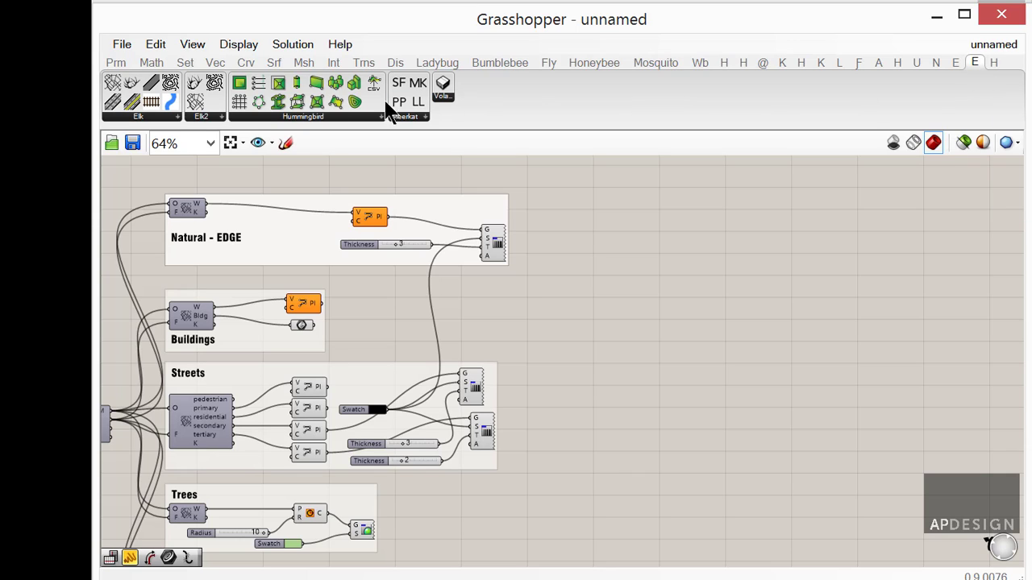
{"action": "left_click", "coordinate": [145, 118]}
{"action": "left_click", "coordinate": [210, 121]}
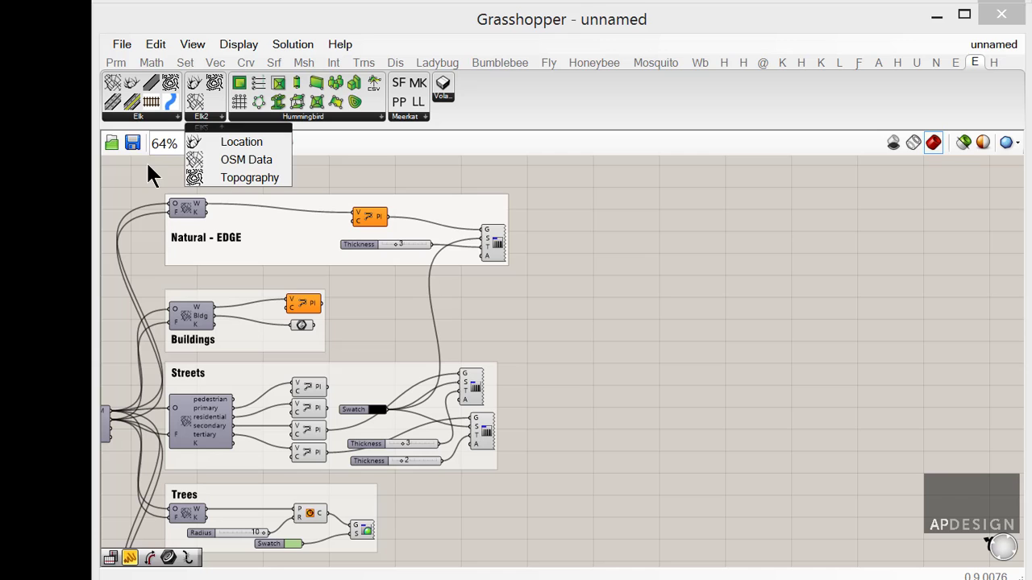
{"action": "right_click_drag", "start_coordinate": [195, 172], "coordinate": [433, 172]}
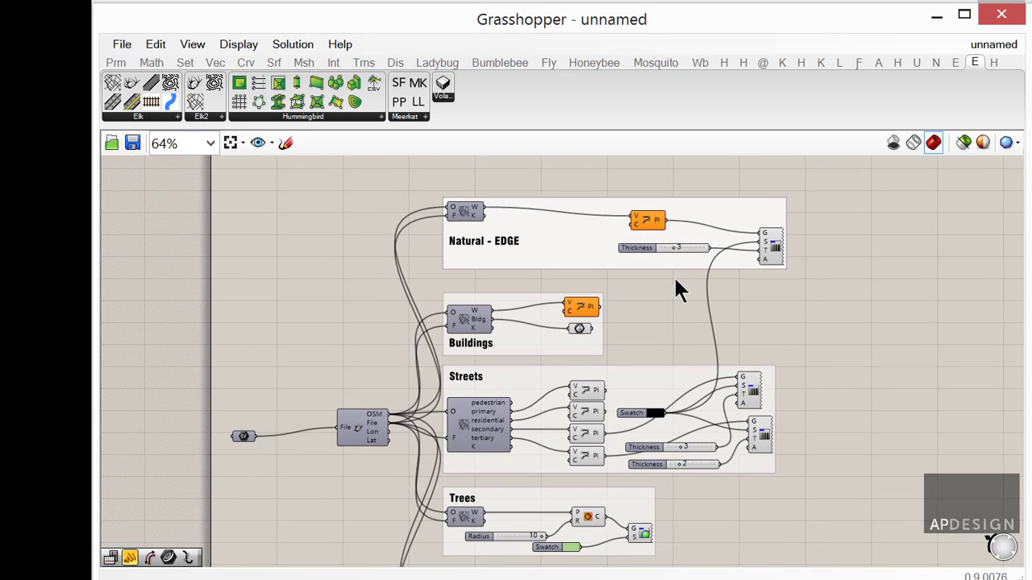
{"action": "right_click_drag", "start_coordinate": [651, 306], "coordinate": [672, 263]}
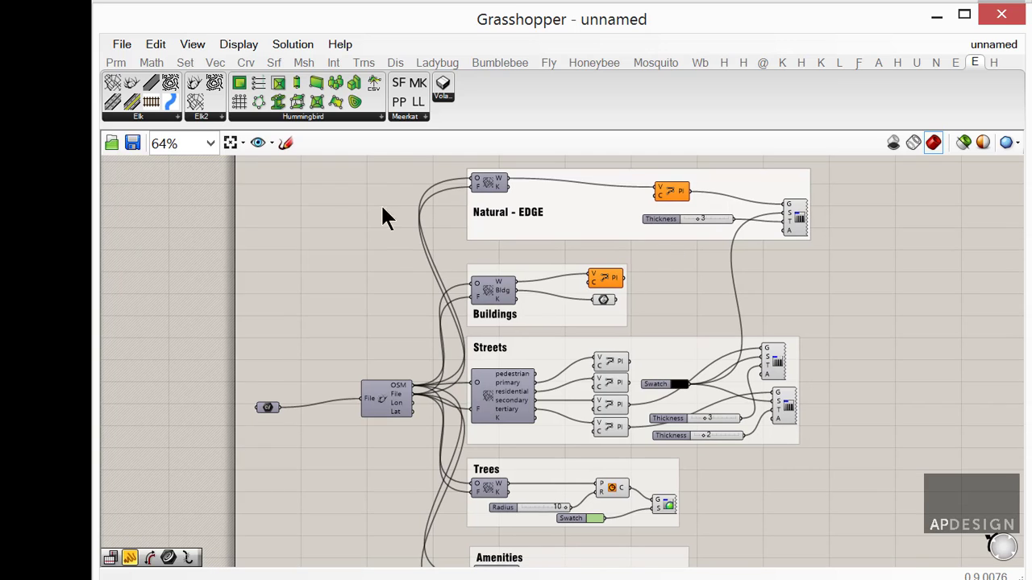
Step: Start a new Grasshopper document and place an Elk2 Location component on the canvas below the organization labels
{"action": "left_click", "coordinate": [117, 44]}
{"action": "left_click", "coordinate": [135, 60]}
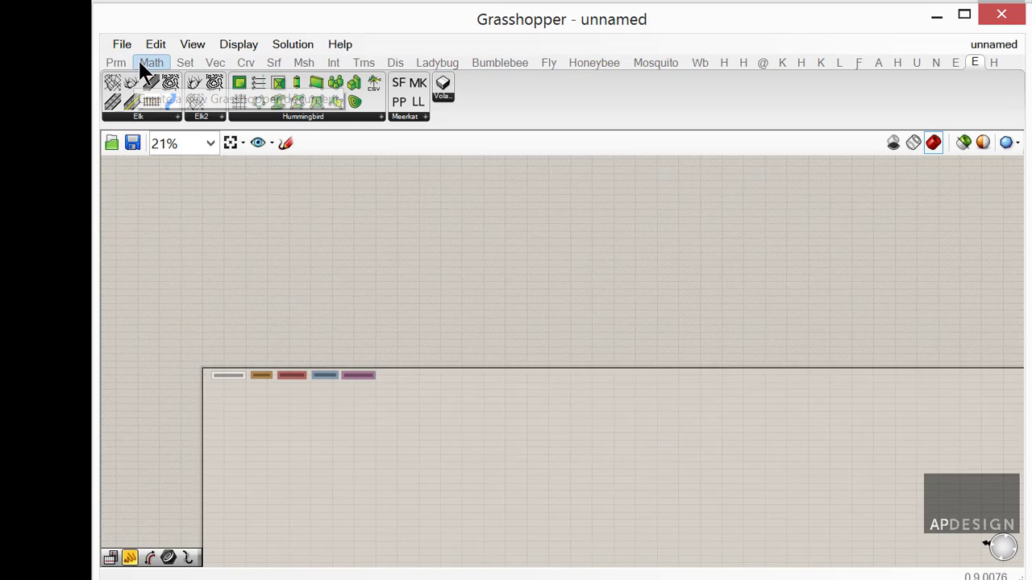
{"action": "right_click_drag", "start_coordinate": [299, 343], "coordinate": [539, 269]}
{"action": "scroll", "coordinate": [456, 311], "scroll_direction": "up", "scroll_amount": 5}
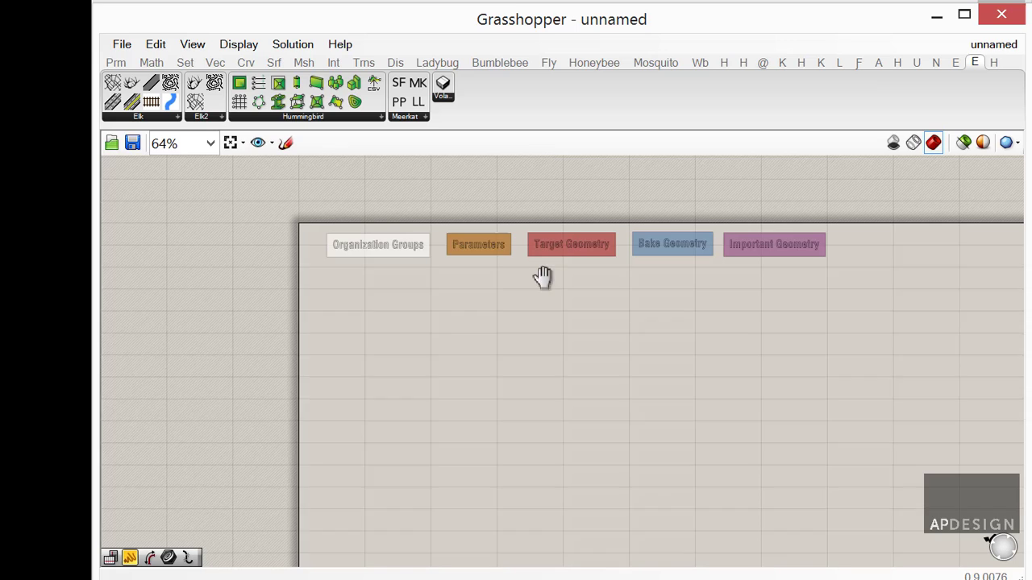
{"action": "right_click_drag", "start_coordinate": [440, 362], "coordinate": [427, 340]}
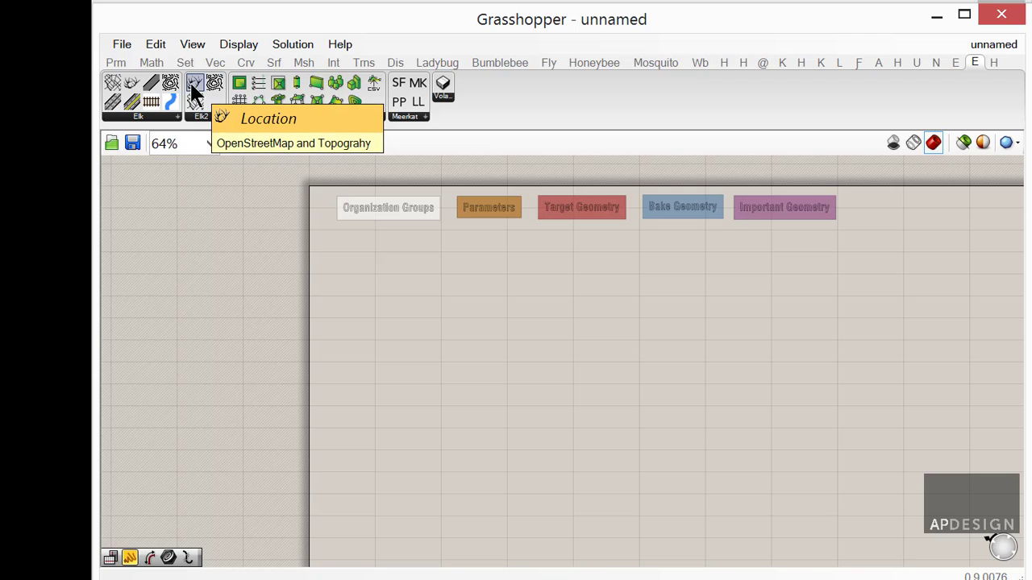
{"action": "left_click_drag", "start_coordinate": [192, 84], "coordinate": [467, 338]}
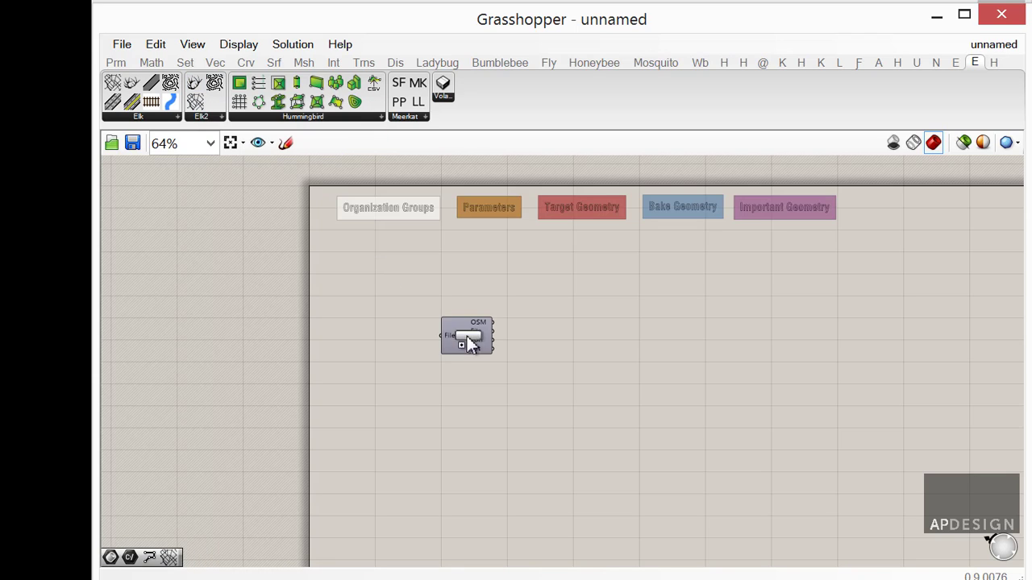
{"action": "scroll", "coordinate": [469, 342], "scroll_direction": "up", "scroll_amount": 4}
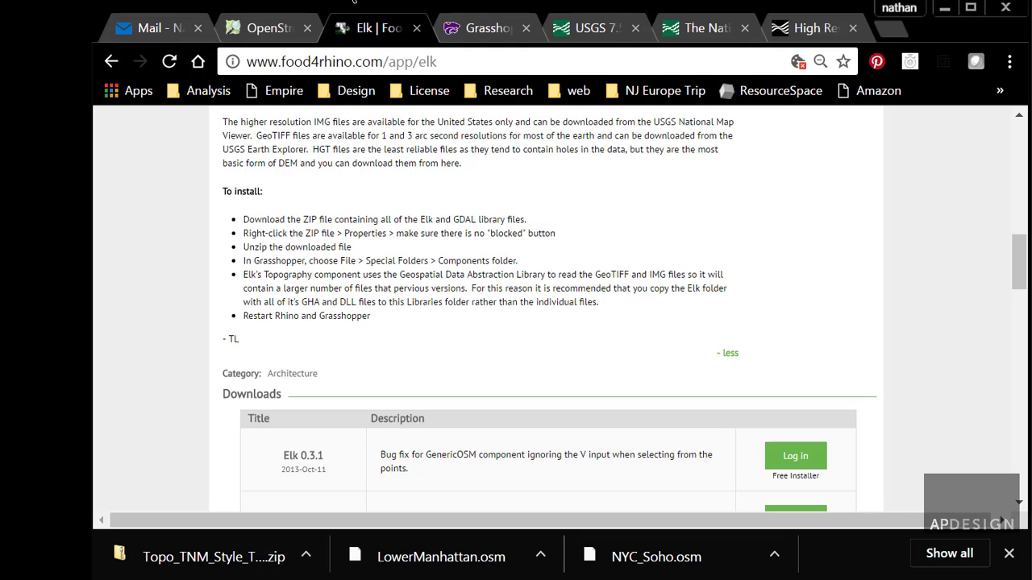
Step: Switch to the OpenStreetMap export page in the browser, highlight the site address and examine the map around Lower Manhattan
{"action": "left_click", "coordinate": [258, 32]}
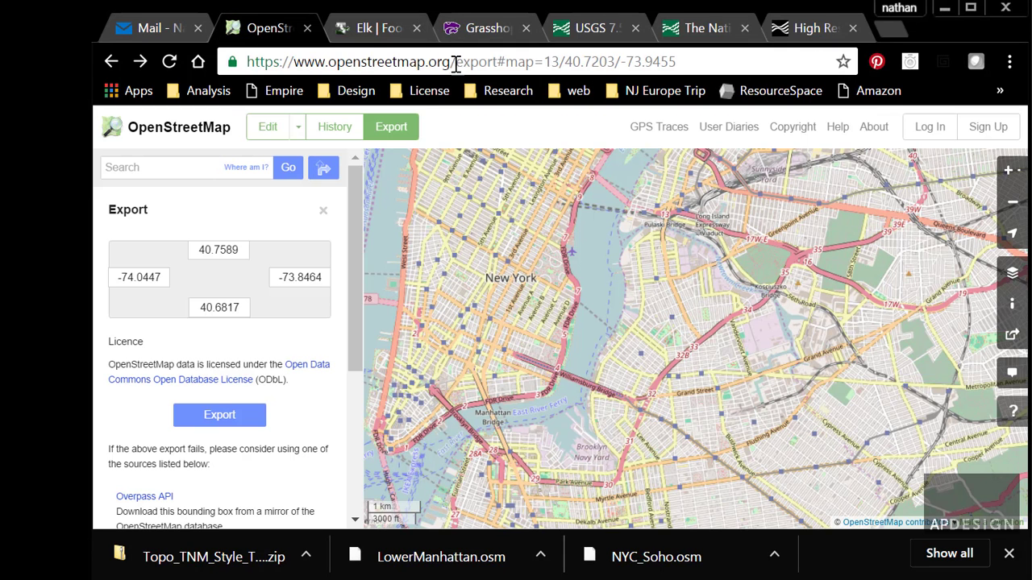
{"action": "left_click_drag", "start_coordinate": [449, 62], "coordinate": [249, 62]}
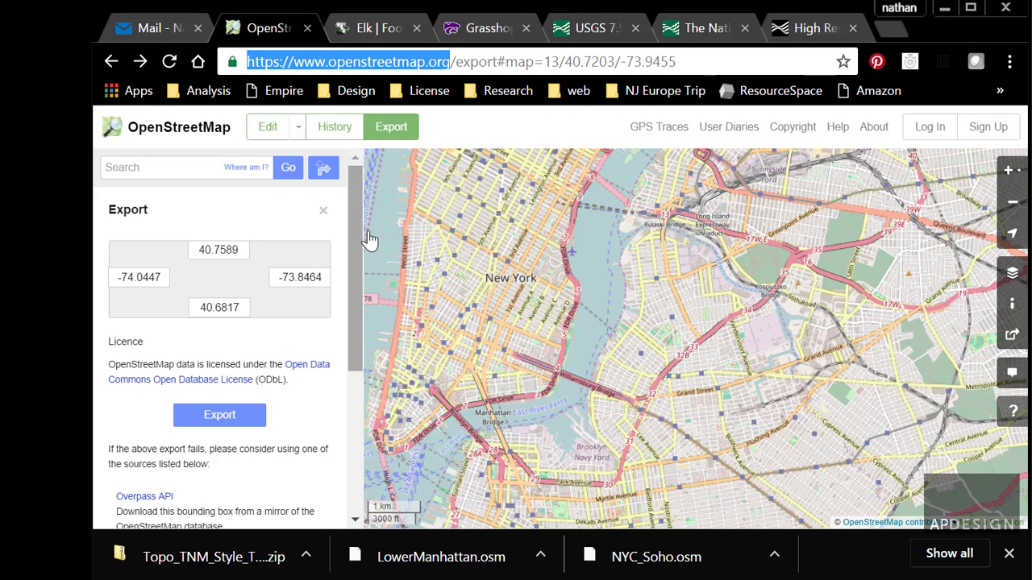
{"action": "left_click_drag", "start_coordinate": [482, 272], "coordinate": [654, 234]}
{"action": "scroll", "coordinate": [617, 345], "scroll_direction": "down", "scroll_amount": 2}
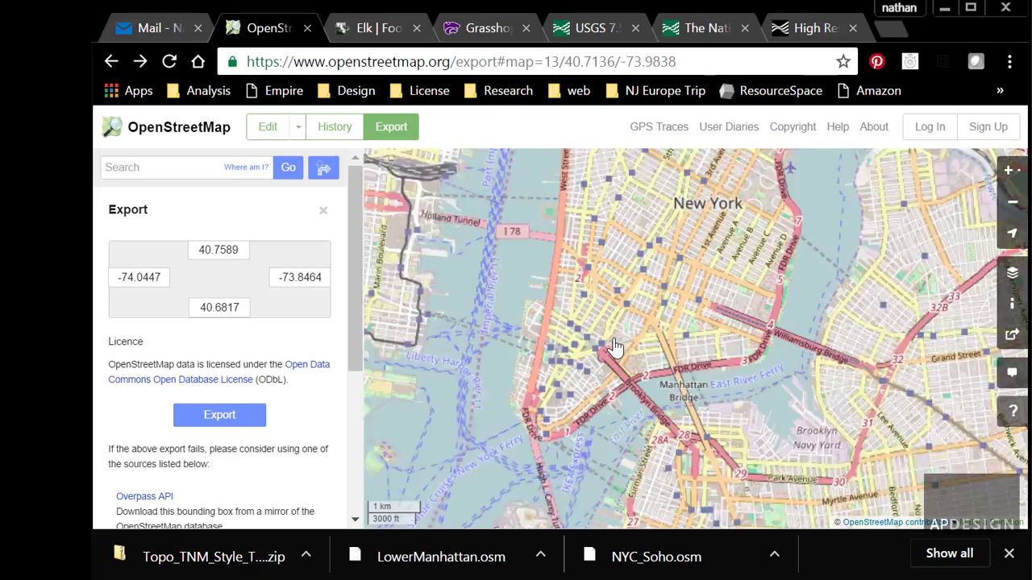
{"action": "scroll", "coordinate": [618, 345], "scroll_direction": "up", "scroll_amount": 2}
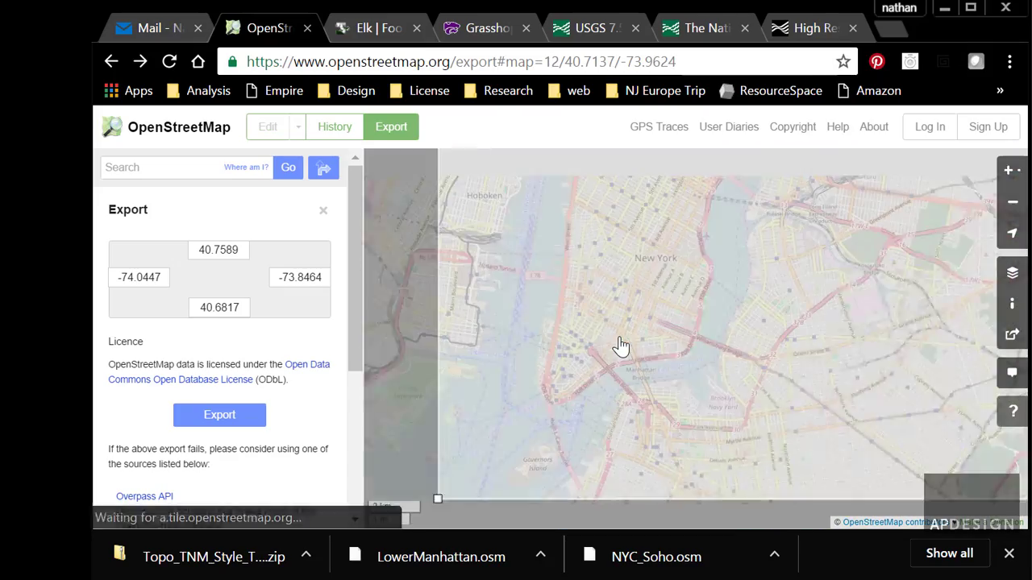
{"action": "scroll", "coordinate": [628, 344], "scroll_direction": "down", "scroll_amount": 1}
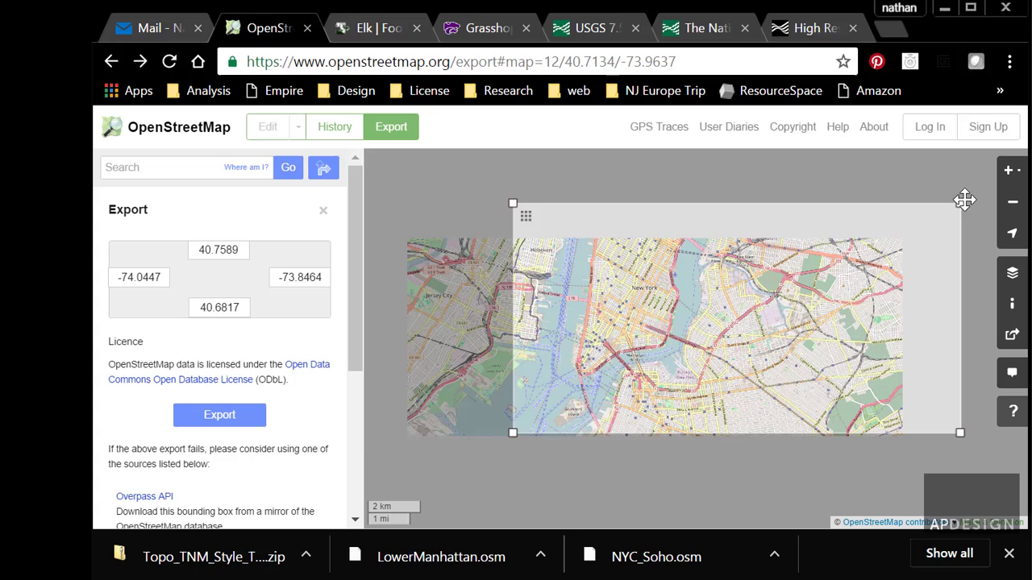
Step: Shrink the export area to latitudes 40.7170 to 40.7244 and longitudes -73.9959 to -73.9854 in Manhattan
{"action": "left_click_drag", "start_coordinate": [960, 202], "coordinate": [599, 359]}
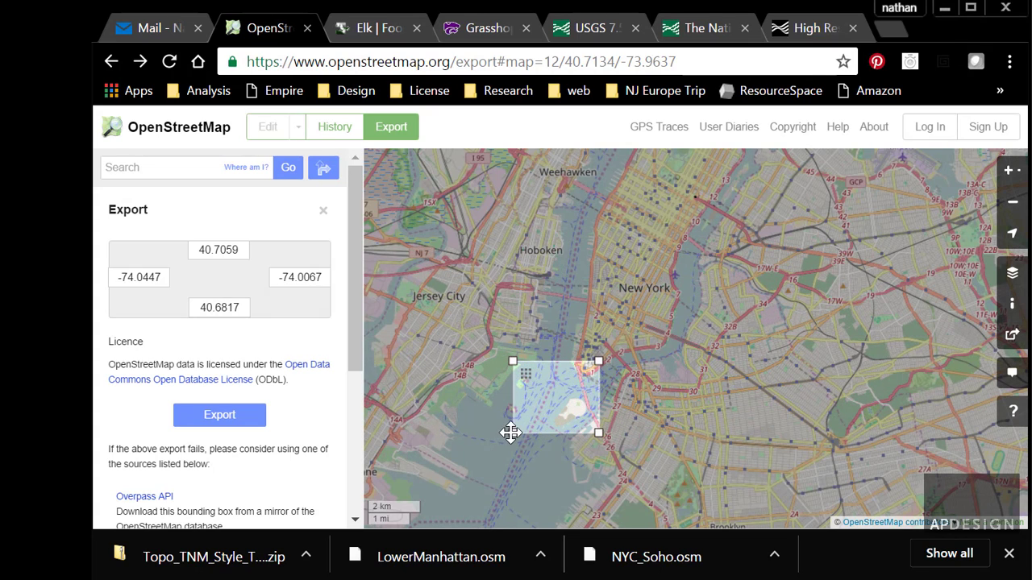
{"action": "left_click_drag", "start_coordinate": [509, 433], "coordinate": [631, 320]}
{"action": "scroll", "coordinate": [631, 320], "scroll_direction": "up", "scroll_amount": 3}
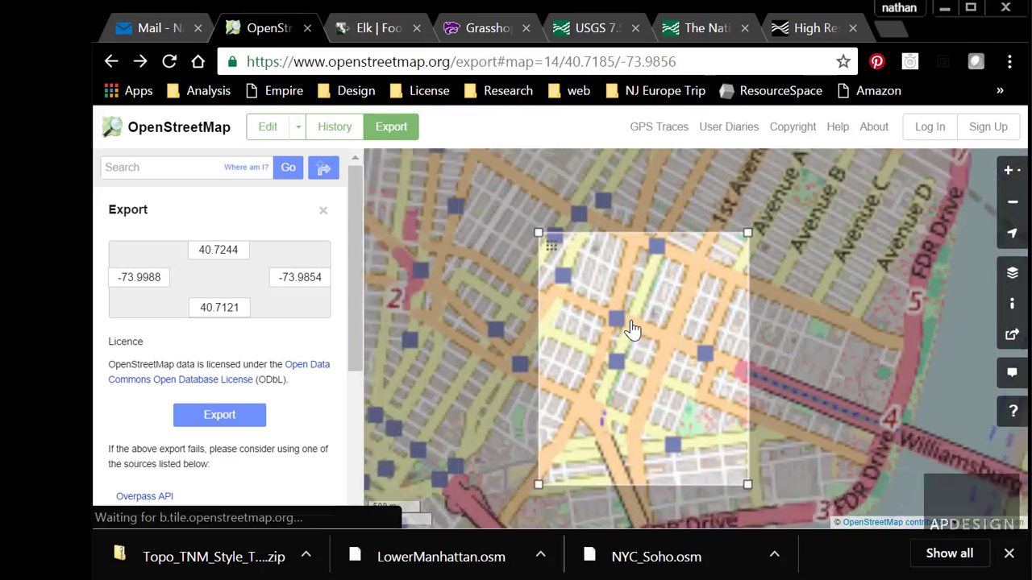
{"action": "mouse_move", "coordinate": [687, 345]}
{"action": "left_mouse_down"}
{"action": "mouse_move", "coordinate": [712, 330]}
{"action": "mouse_move", "coordinate": [707, 341]}
{"action": "left_mouse_up"}
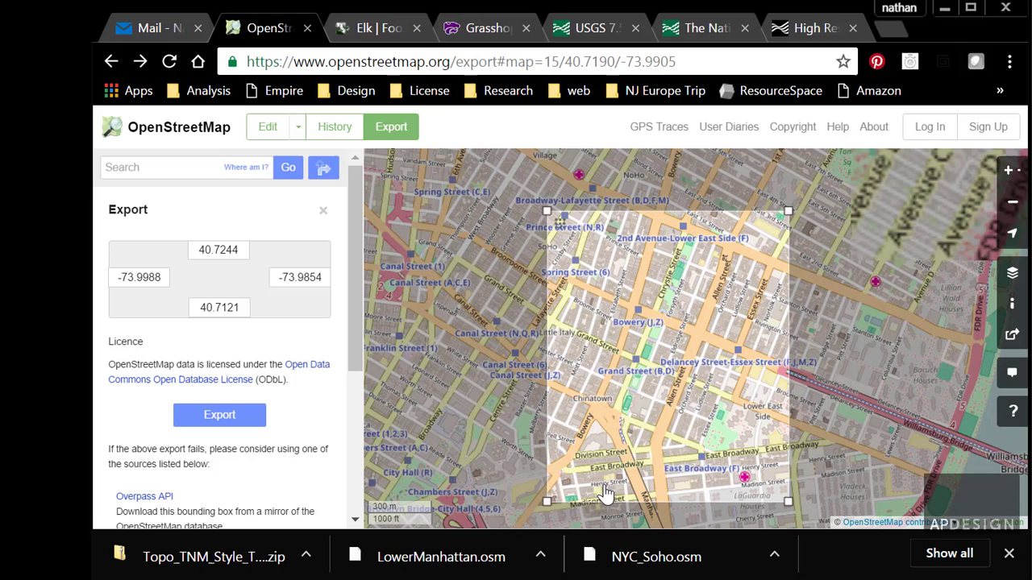
{"action": "left_click_drag", "start_coordinate": [545, 501], "coordinate": [598, 386]}
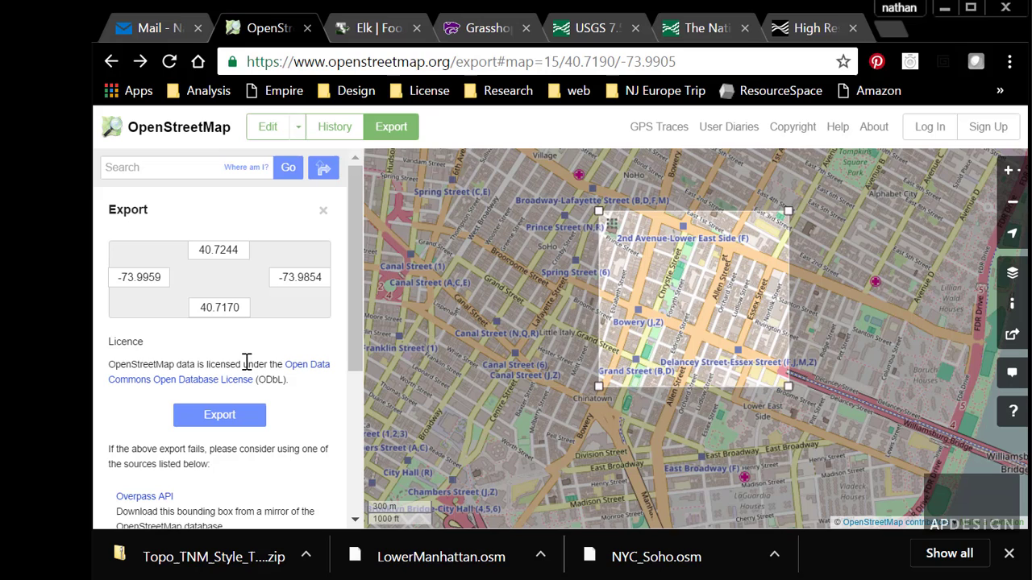
Step: Reset the export extents and manually select latitudes 40.7172 to 40.7219 and longitudes -73.9973 to -73.9905 around Bowery
{"action": "left_click", "coordinate": [392, 129]}
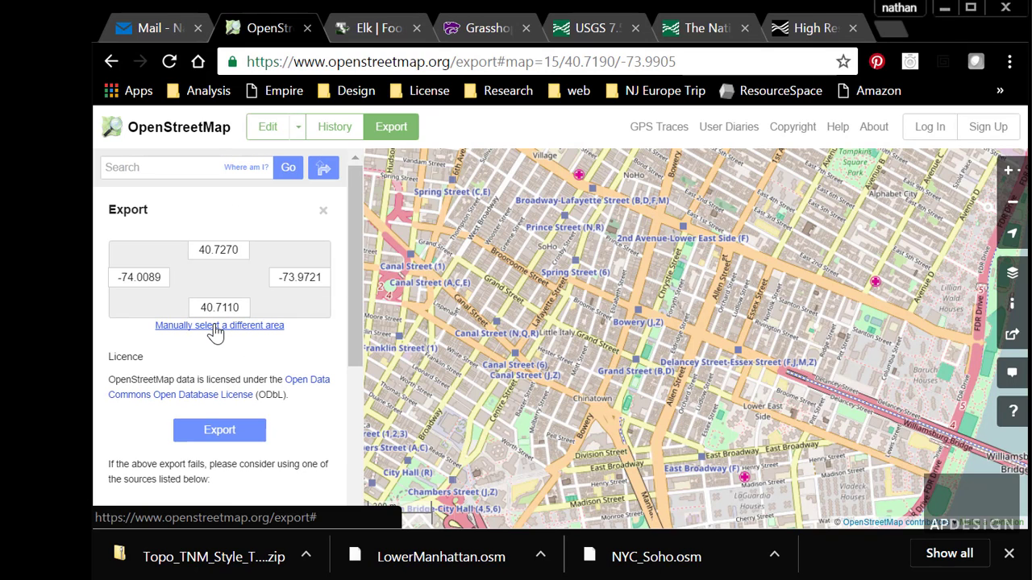
{"action": "left_click", "coordinate": [216, 325]}
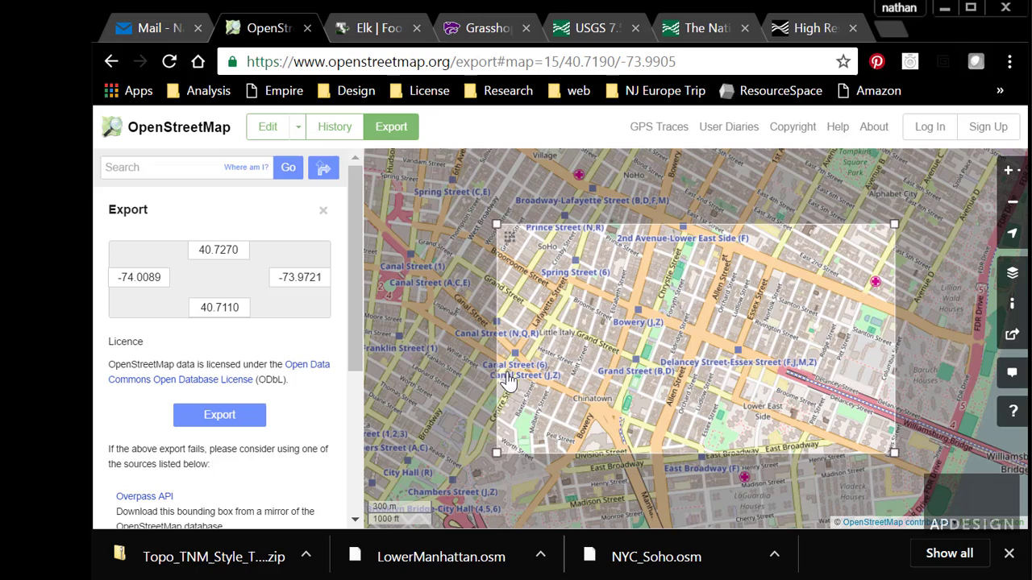
{"action": "left_click_drag", "start_coordinate": [496, 454], "coordinate": [572, 381]}
{"action": "left_click_drag", "start_coordinate": [894, 224], "coordinate": [694, 272]}
{"action": "mouse_move", "coordinate": [656, 339]}
{"action": "left_mouse_down"}
{"action": "mouse_move", "coordinate": [670, 336]}
{"action": "mouse_move", "coordinate": [661, 355]}
{"action": "left_mouse_up"}
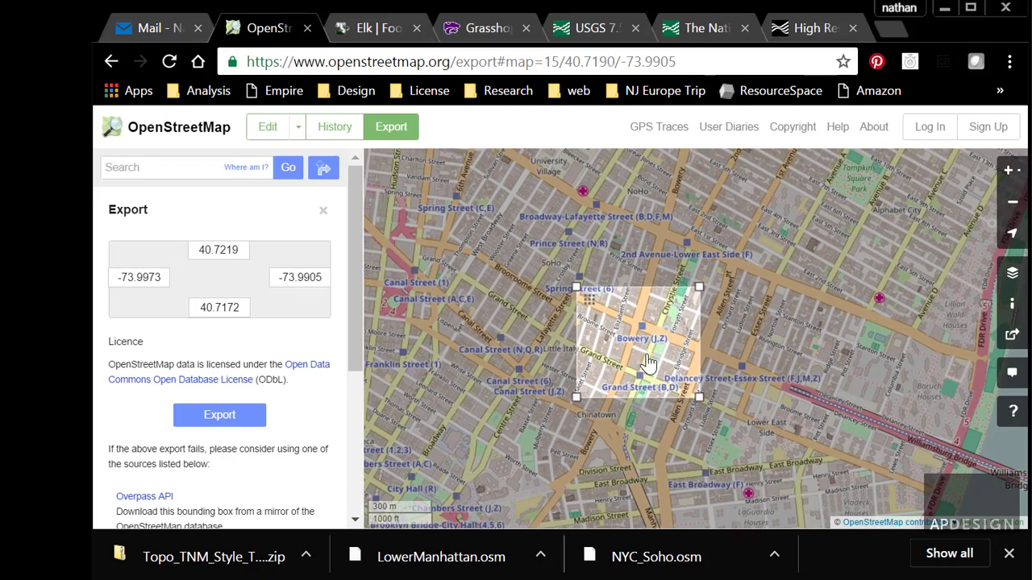
Step: Move the export area's southwest corner inward to latitude 40.7177 and longitude -73.9955
{"action": "scroll", "coordinate": [694, 339], "scroll_direction": "down", "scroll_amount": 2}
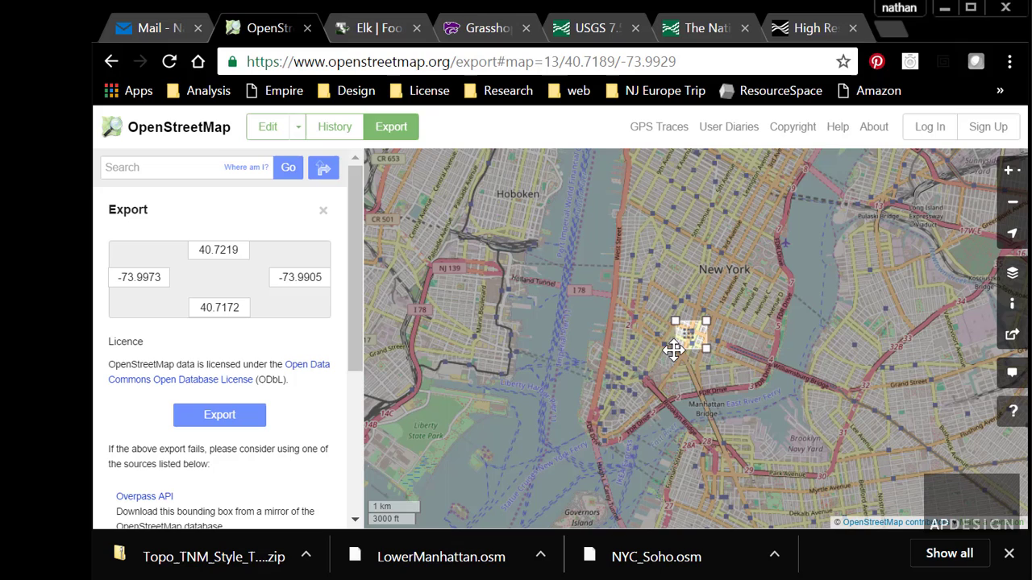
{"action": "mouse_move", "coordinate": [676, 348]}
{"action": "left_mouse_down"}
{"action": "mouse_move", "coordinate": [557, 467]}
{"action": "mouse_move", "coordinate": [692, 338]}
{"action": "left_mouse_up"}
{"action": "scroll", "coordinate": [708, 346], "scroll_direction": "up", "scroll_amount": 1}
{"action": "scroll", "coordinate": [708, 346], "scroll_direction": "up", "scroll_amount": 1}
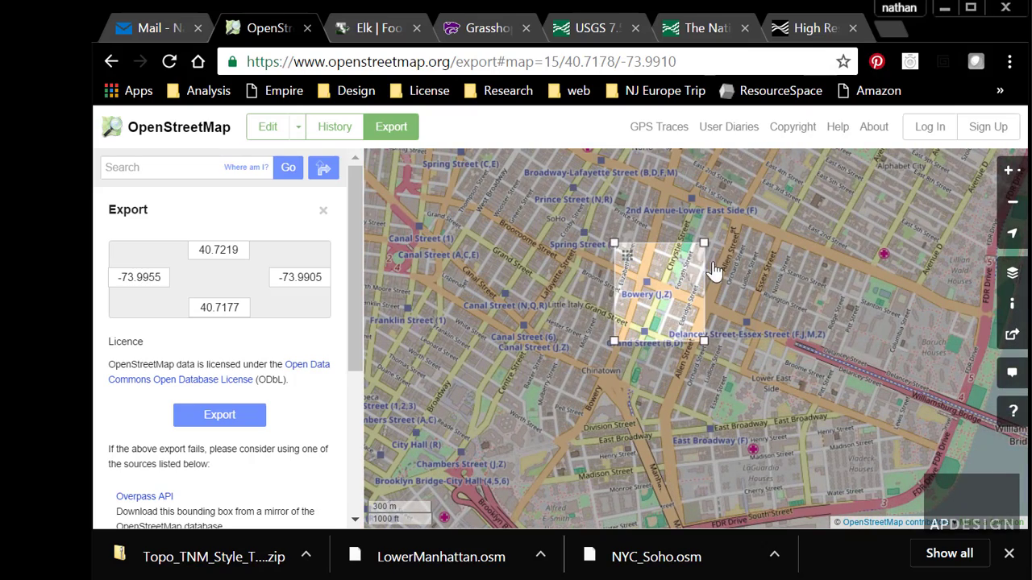
Step: Extend the export area's northeast corner to latitude 40.7233 and longitude -73.9872 and try exporting it as an OSM file
{"action": "left_click_drag", "start_coordinate": [731, 229], "coordinate": [765, 209]}
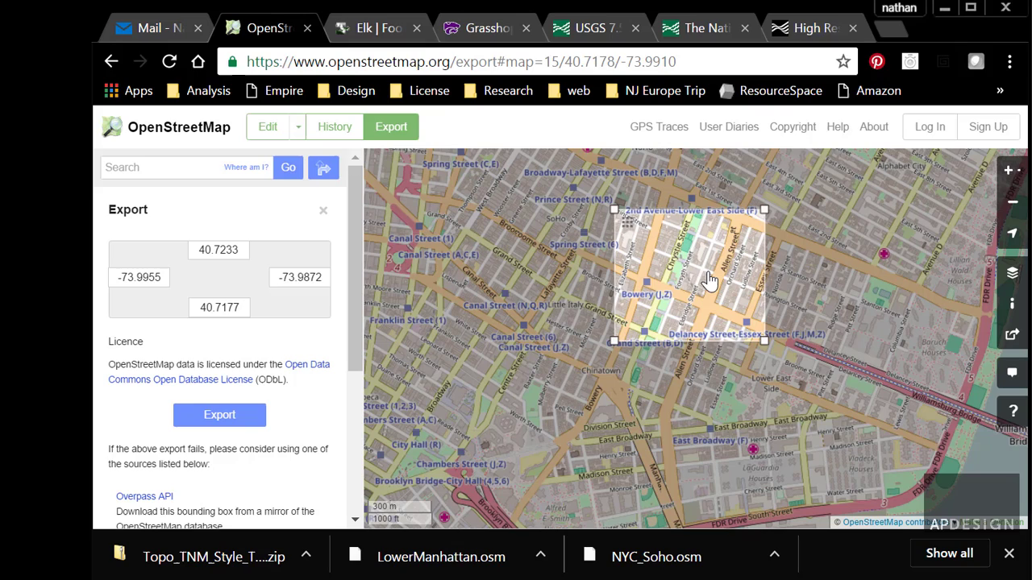
{"action": "left_click", "coordinate": [232, 415]}
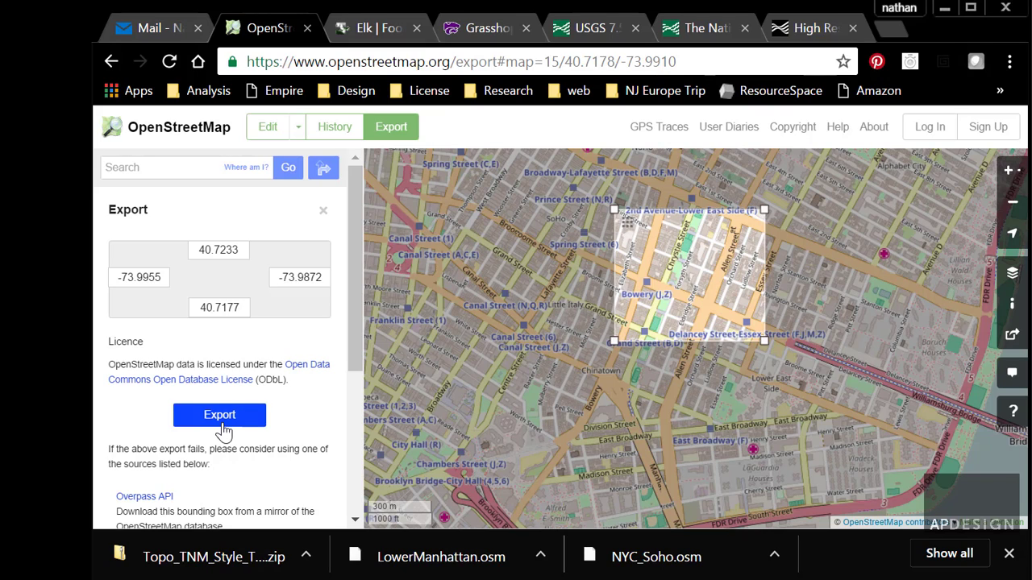
{"action": "left_click", "coordinate": [221, 424]}
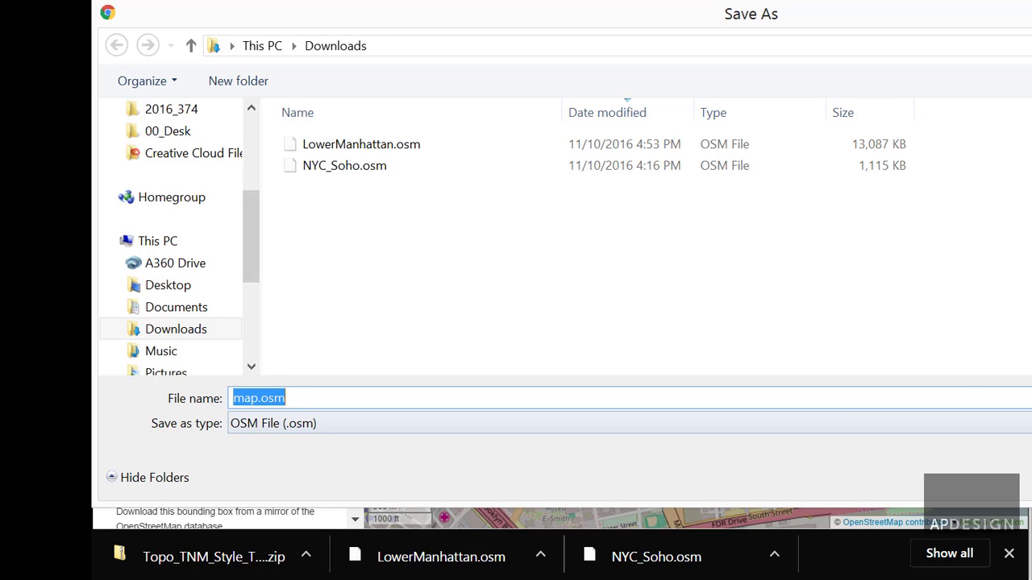
{"action": "key", "text": "Escape"}
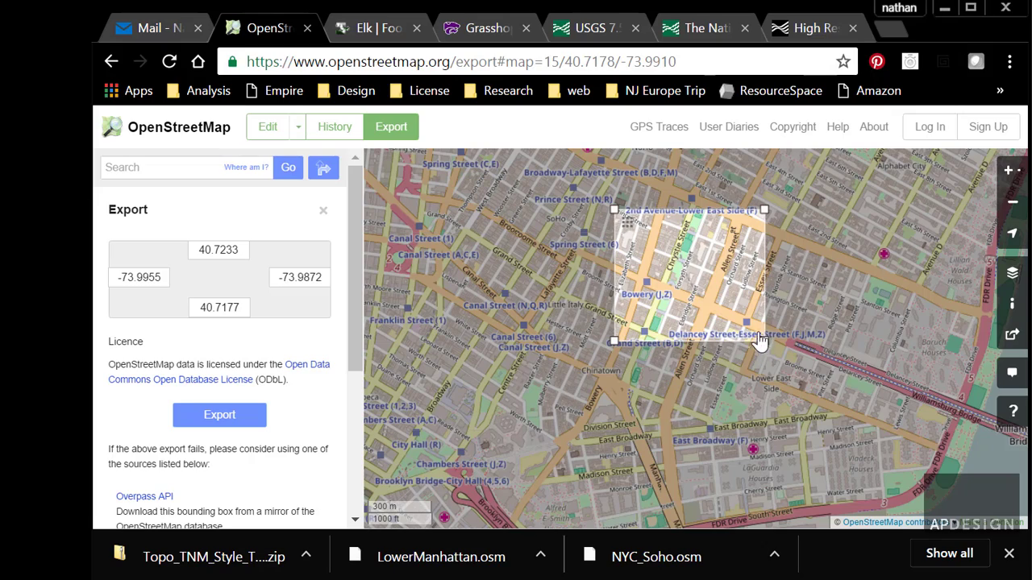
Step: Move the whole export area to SoHo, spanning latitudes 40.7203 to 40.7259 and longitudes -74.0011 to -73.9927
{"action": "left_click_drag", "start_coordinate": [760, 375], "coordinate": [770, 437]}
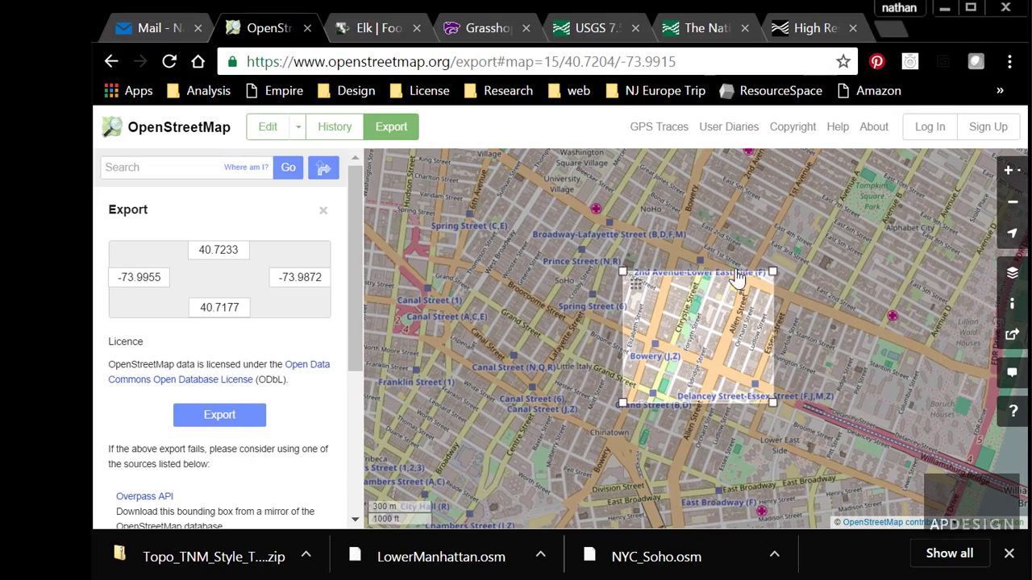
{"action": "mouse_move", "coordinate": [825, 361]}
{"action": "left_mouse_down"}
{"action": "mouse_move", "coordinate": [794, 433]}
{"action": "mouse_move", "coordinate": [796, 395]}
{"action": "mouse_move", "coordinate": [846, 359]}
{"action": "left_mouse_up"}
{"action": "left_click_drag", "start_coordinate": [722, 375], "coordinate": [729, 358]}
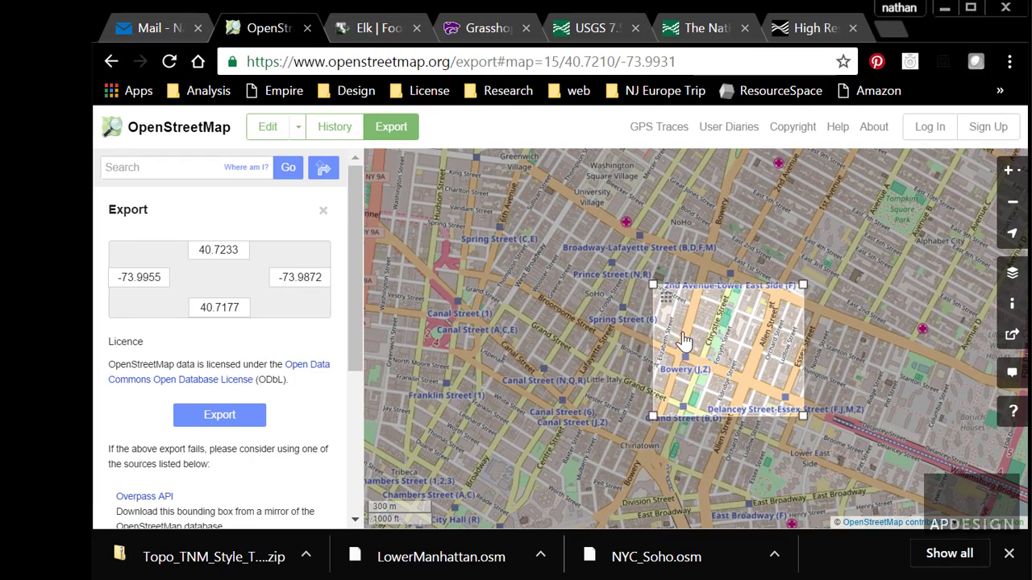
{"action": "left_click_drag", "start_coordinate": [665, 296], "coordinate": [565, 234]}
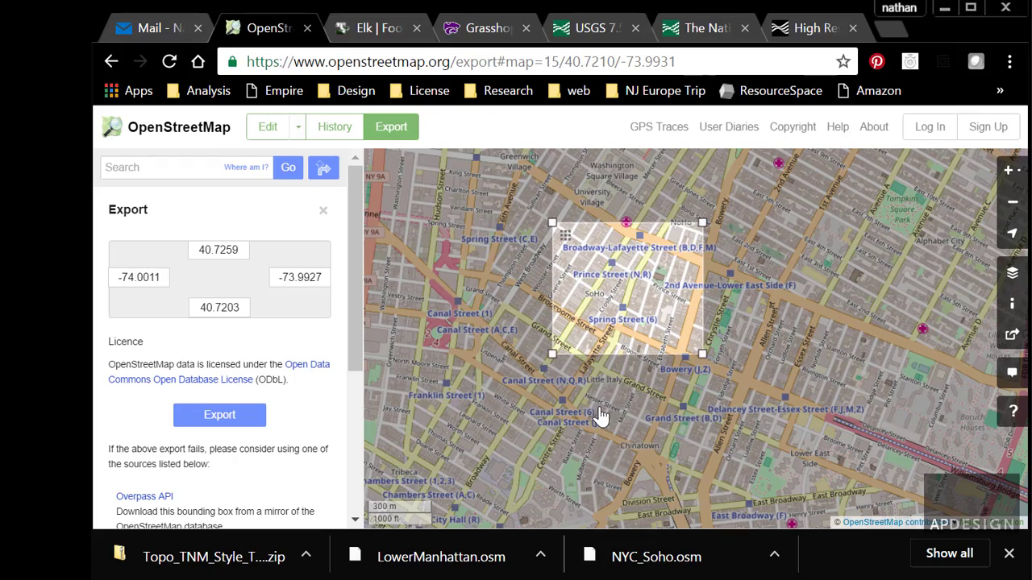
Step: Enlarge the export area over Lower Manhattan to latitudes 40.6979 to 40.7259 and longitudes -74.0214 to -73.9909
{"action": "left_click_drag", "start_coordinate": [562, 420], "coordinate": [712, 350]}
{"action": "scroll", "coordinate": [712, 355], "scroll_direction": "down", "scroll_amount": 2}
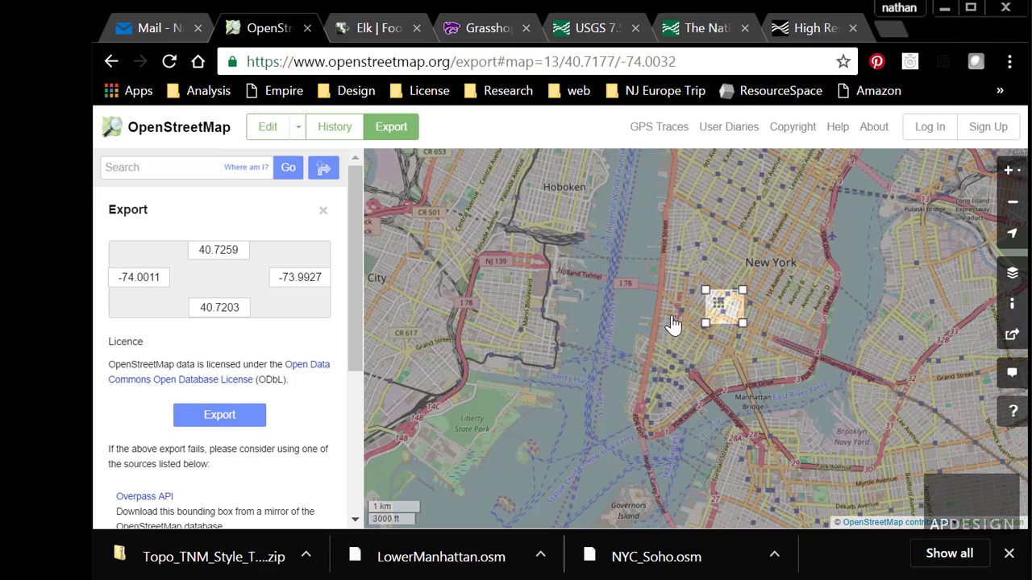
{"action": "left_click_drag", "start_coordinate": [705, 324], "coordinate": [612, 445]}
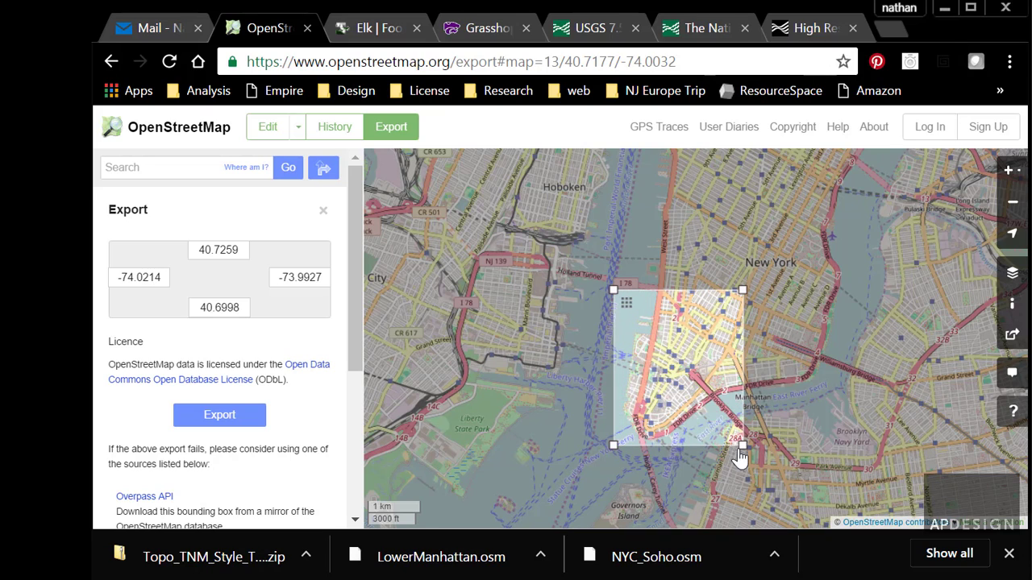
{"action": "left_click_drag", "start_coordinate": [751, 456], "coordinate": [750, 455]}
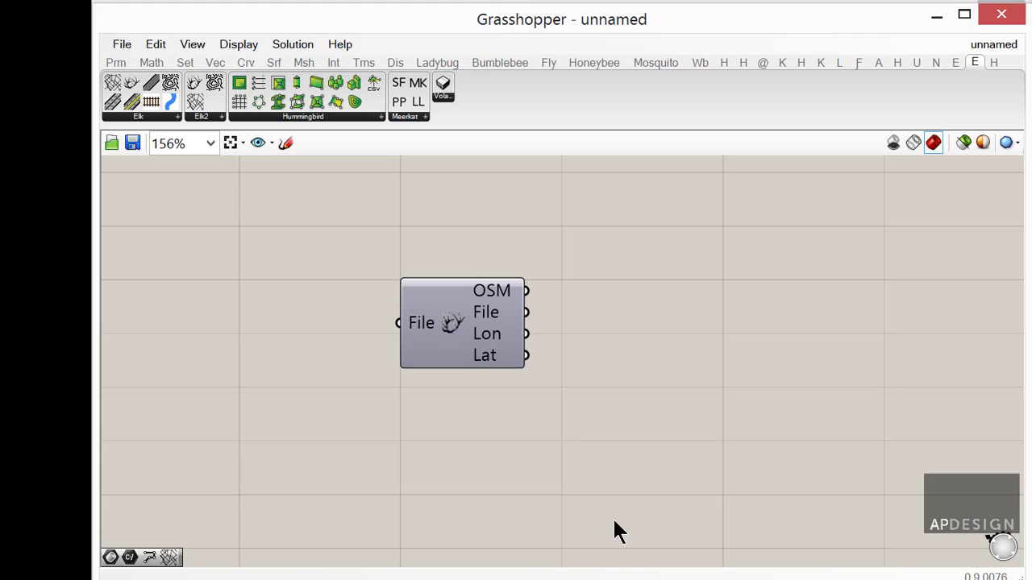
Step: Switch to Grasshopper and add a File Path parameter beside the Elk component's File input
{"action": "double_click", "coordinate": [250, 338]}
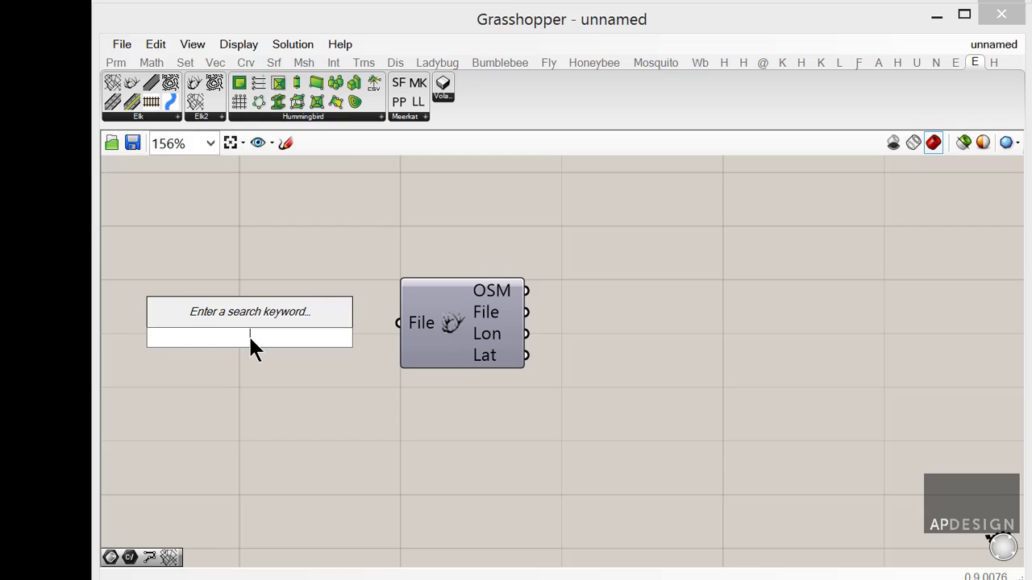
{"action": "type", "text": "File"}
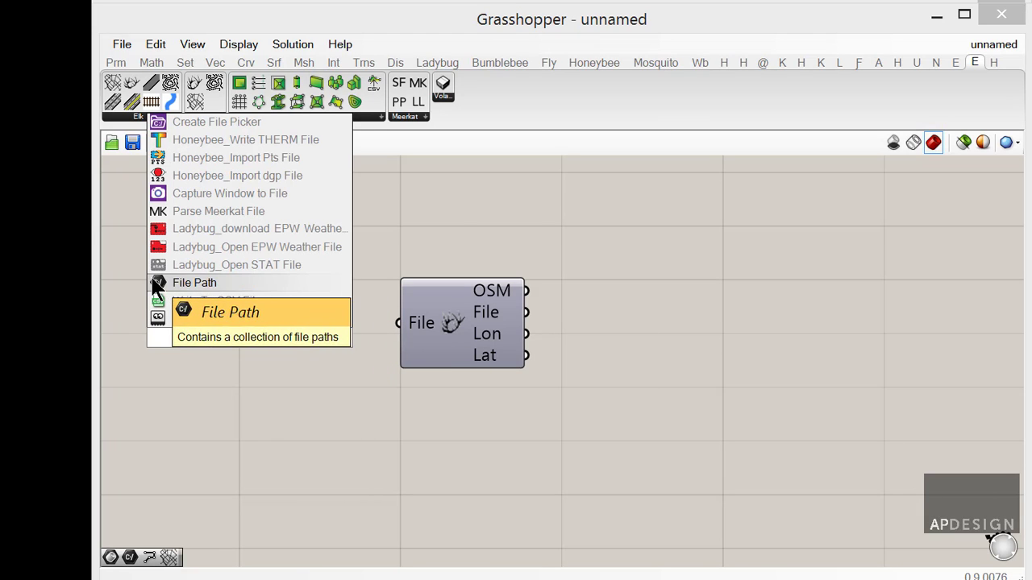
{"action": "left_click", "coordinate": [187, 284]}
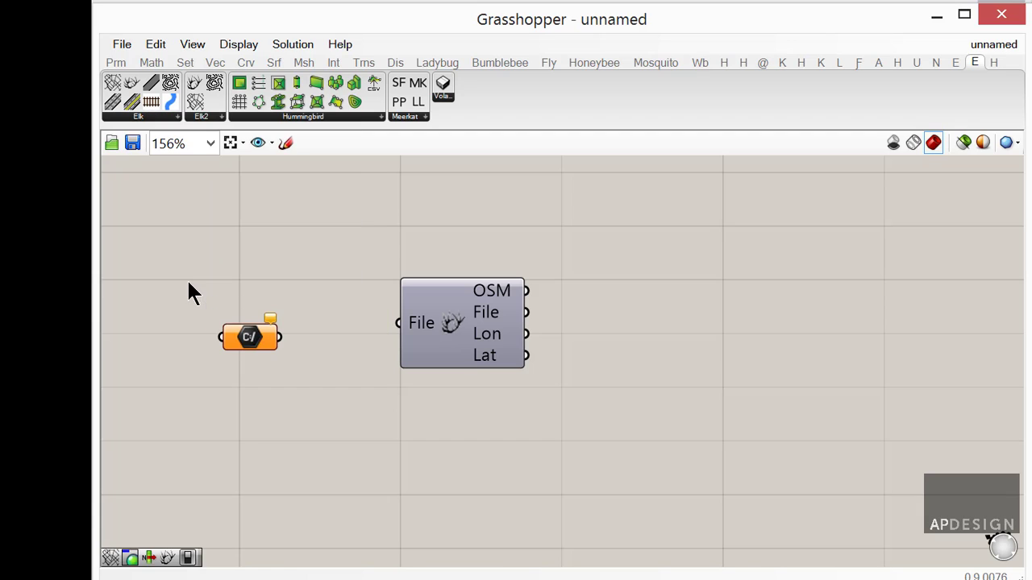
Step: Set the File Path parameter to NYC_Soho.osm from Downloads and connect it to the Elk component's File input
{"action": "right_click", "coordinate": [247, 340]}
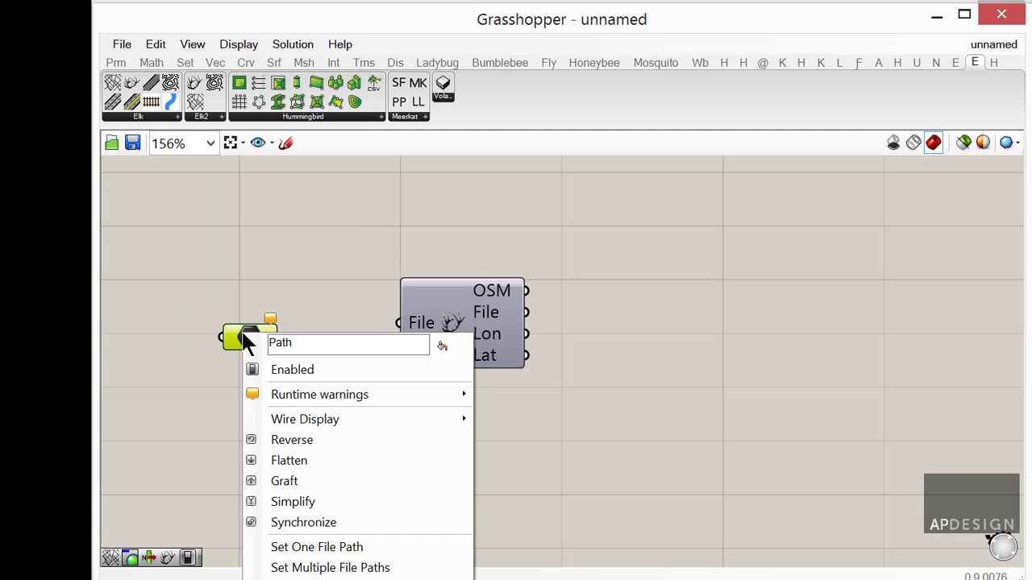
{"action": "left_click", "coordinate": [312, 548]}
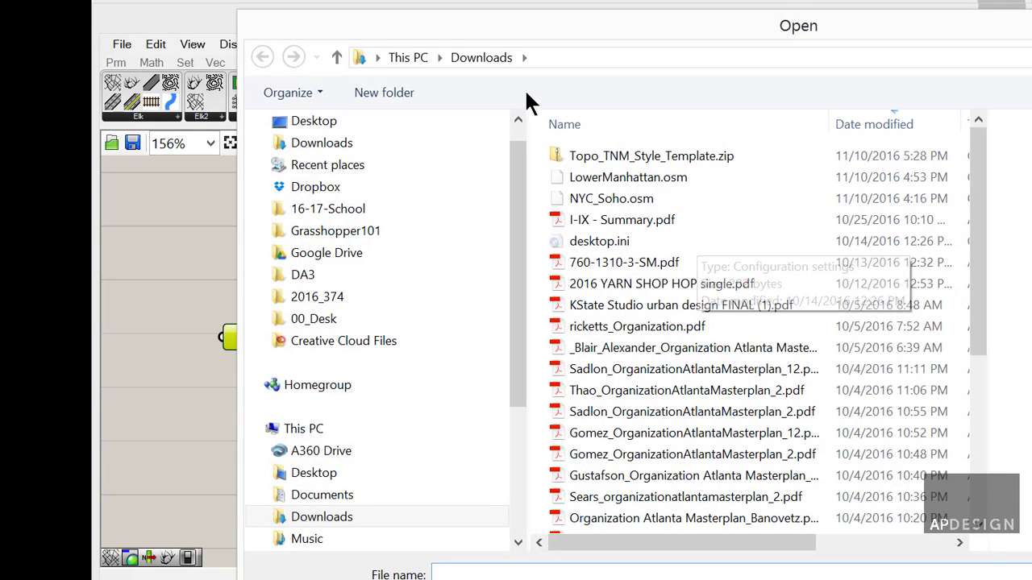
{"action": "left_click", "coordinate": [613, 198]}
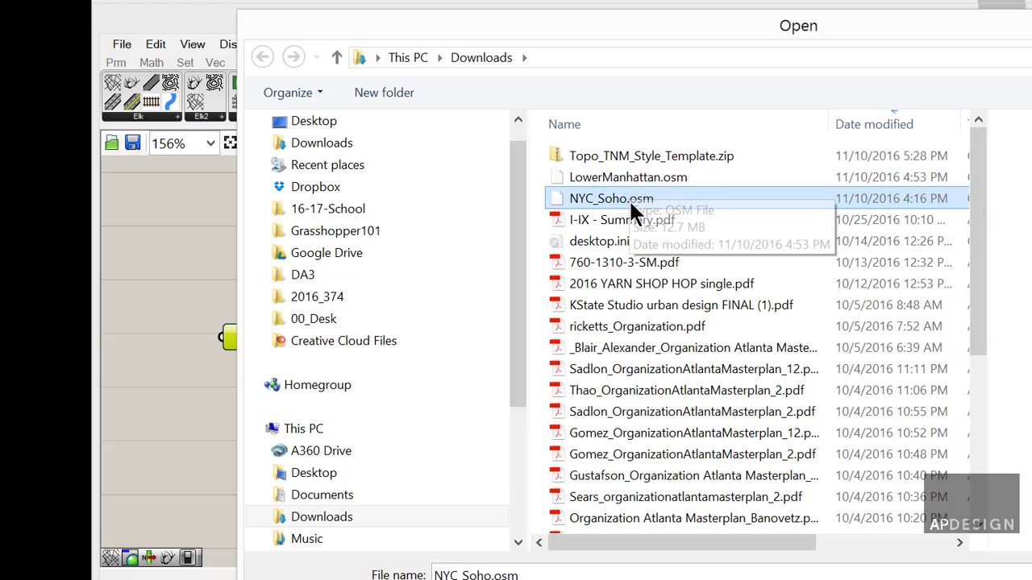
{"action": "double_click", "coordinate": [609, 196]}
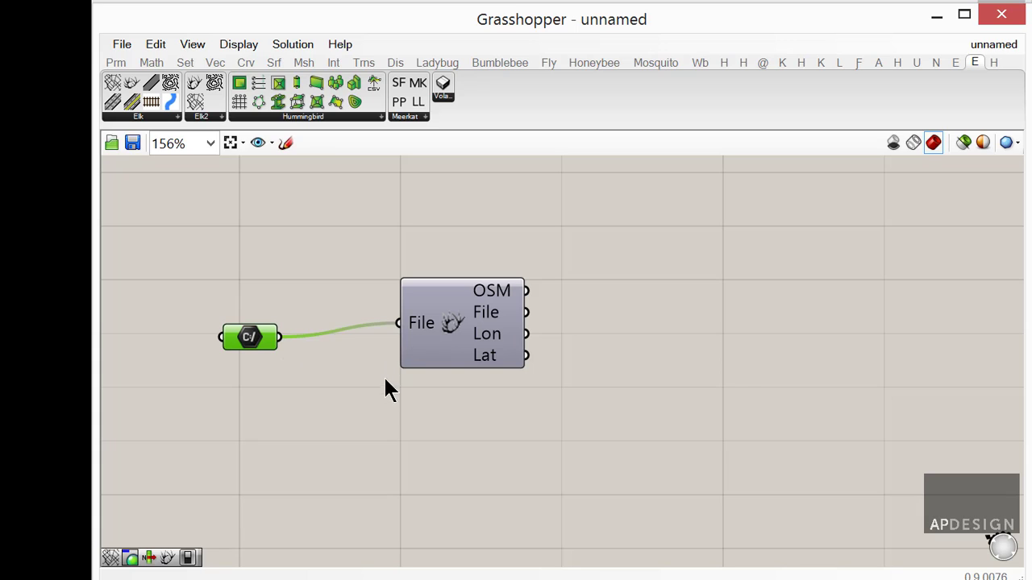
{"action": "left_click_drag", "start_coordinate": [262, 355], "coordinate": [280, 322]}
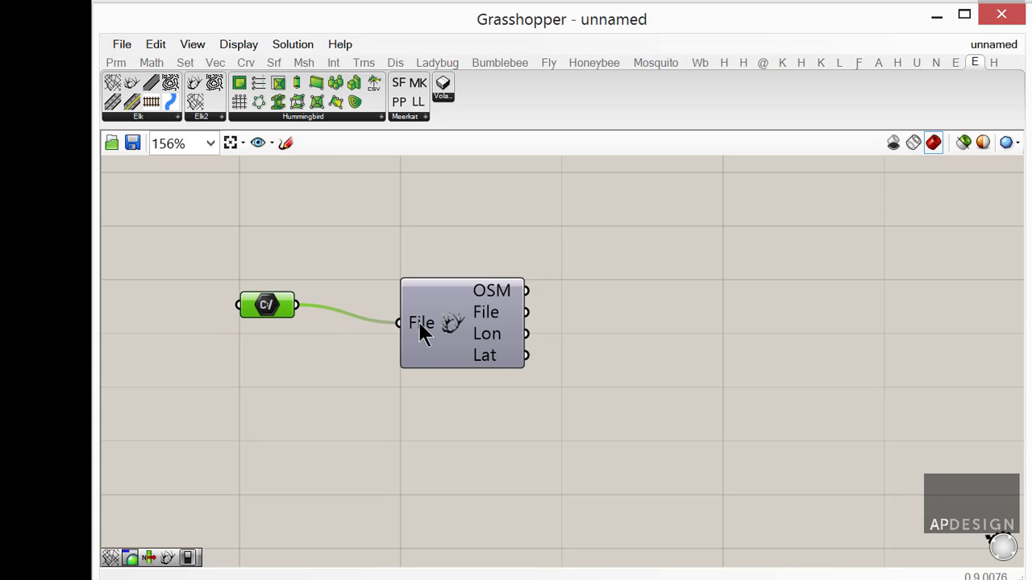
Step: Add an Elk OSM Data component and connect the OSM and File outputs to its O and F inputs
{"action": "right_click_drag", "start_coordinate": [565, 376], "coordinate": [532, 386]}
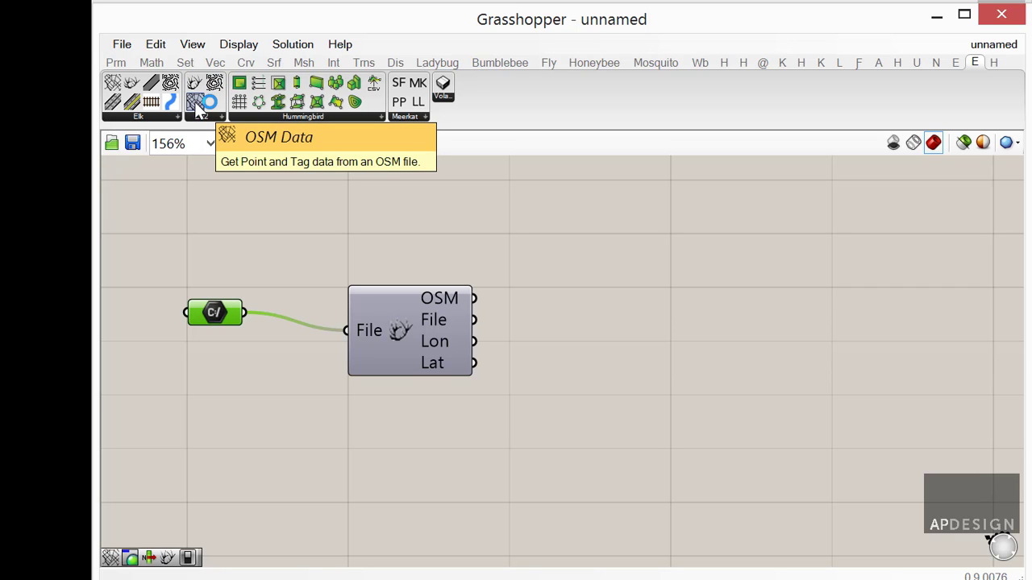
{"action": "left_click_drag", "start_coordinate": [197, 108], "coordinate": [557, 325]}
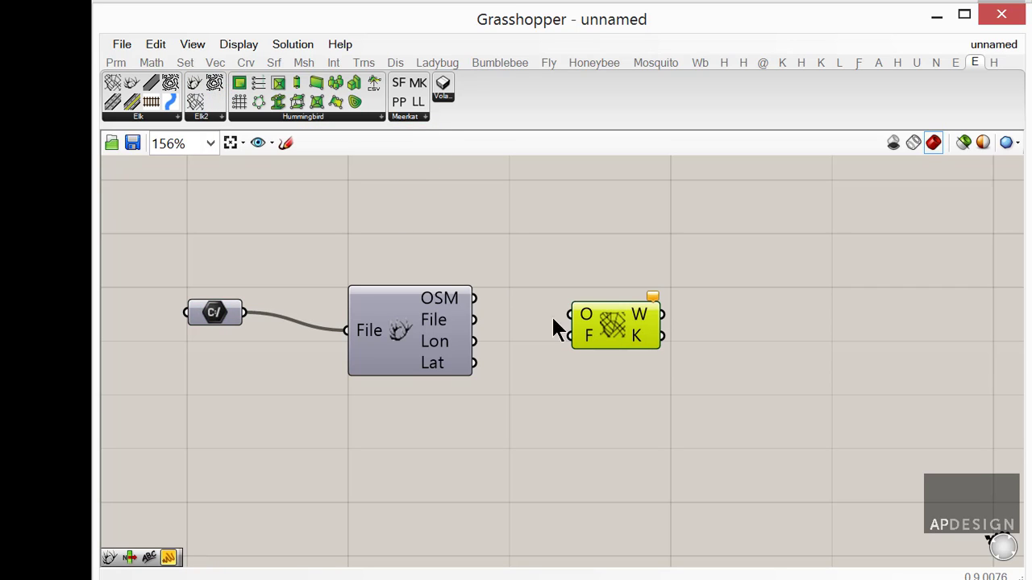
{"action": "left_click_drag", "start_coordinate": [472, 300], "coordinate": [571, 315]}
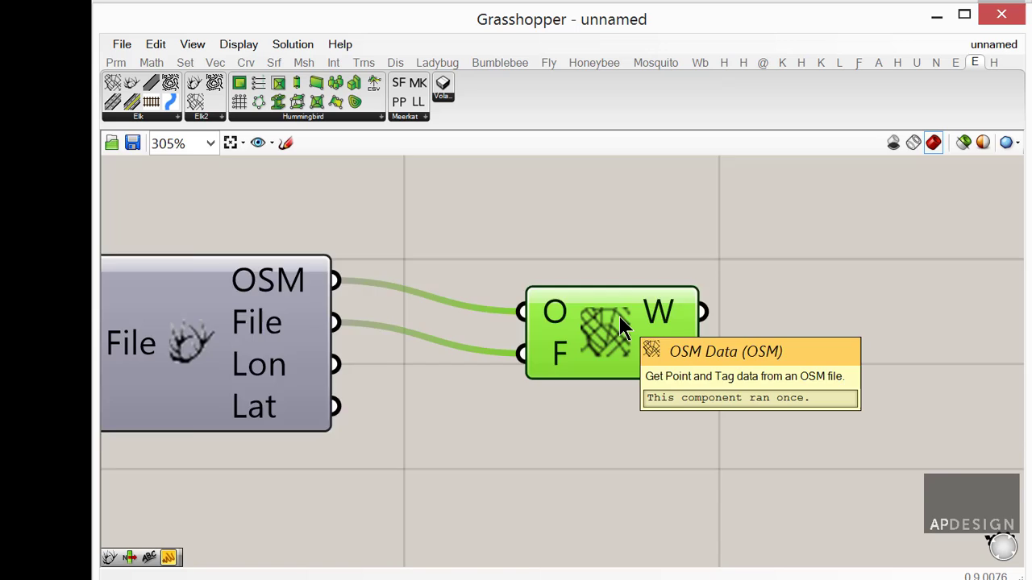
{"action": "scroll", "coordinate": [620, 326], "scroll_direction": "down", "scroll_amount": 3}
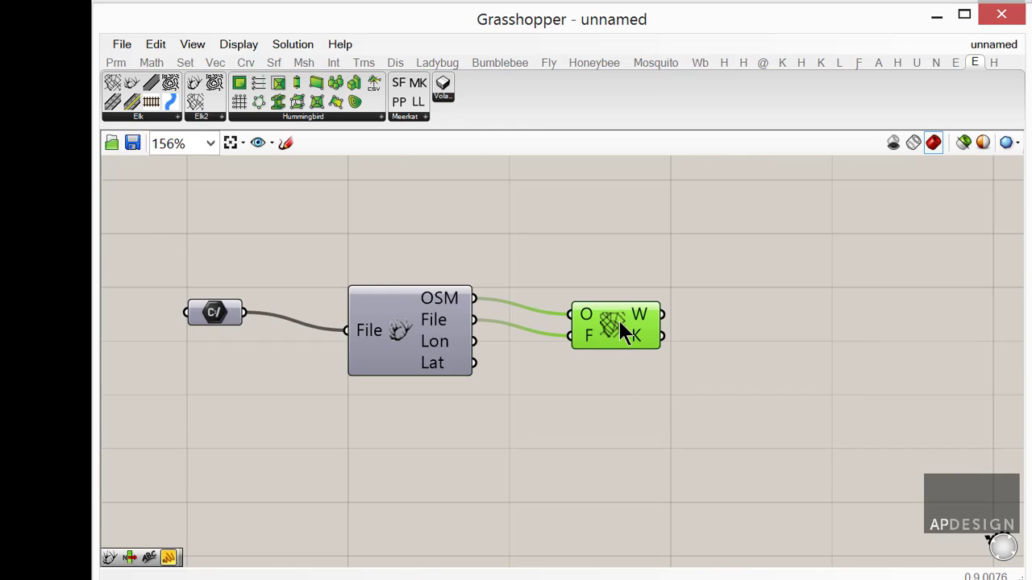
{"action": "left_click", "coordinate": [615, 369]}
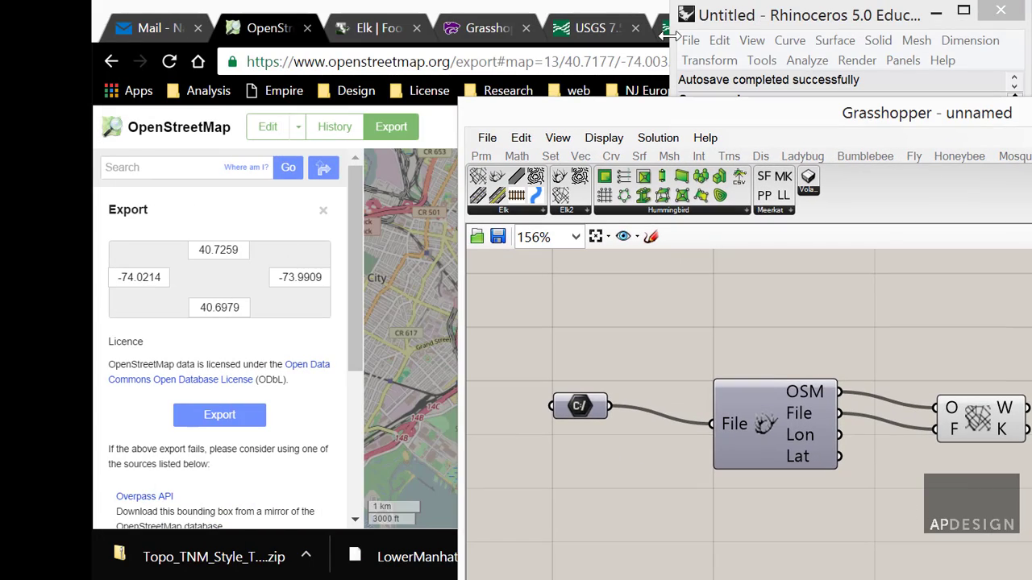
Step: Arrange the Rhino and Grasshopper windows side by side, with Grasshopper narrowed beside the Perspective viewport
{"action": "left_click_drag", "start_coordinate": [666, 33], "coordinate": [93, 34]}
{"action": "left_click_drag", "start_coordinate": [559, 118], "coordinate": [258, 26]}
{"action": "left_click_drag", "start_coordinate": [167, 68], "coordinate": [713, 65]}
{"action": "left_click_drag", "start_coordinate": [787, 29], "coordinate": [718, 27]}
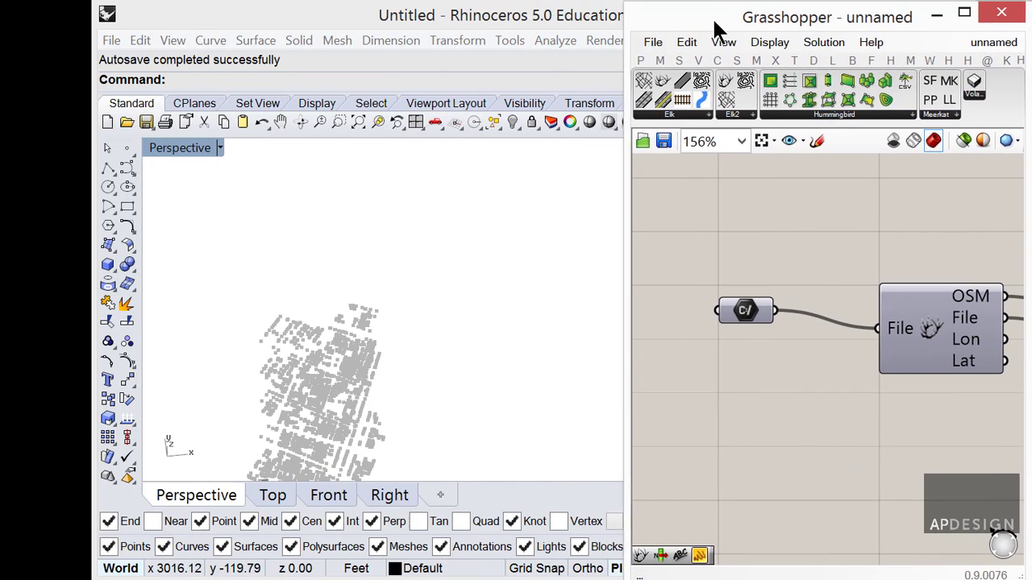
{"action": "left_click_drag", "start_coordinate": [627, 175], "coordinate": [513, 194]}
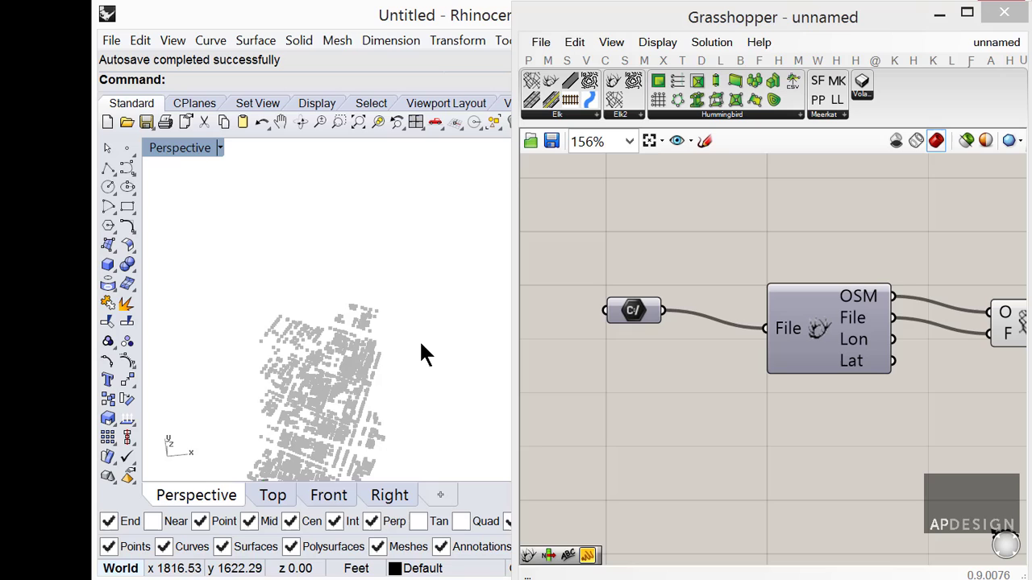
Step: Select the OSM Data component and examine its points in Rhino's Perspective viewport
{"action": "right_click_drag", "start_coordinate": [419, 339], "coordinate": [605, 341]}
{"action": "right_click_drag", "start_coordinate": [736, 392], "coordinate": [808, 410]}
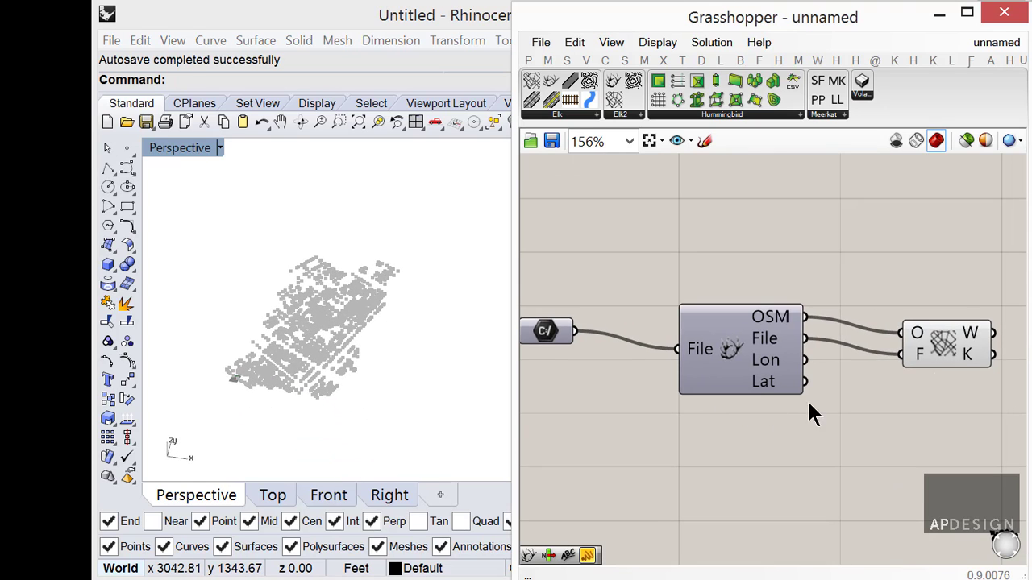
{"action": "left_click", "coordinate": [948, 349]}
{"action": "right_click_drag", "start_coordinate": [497, 362], "coordinate": [537, 357]}
{"action": "right_click_drag", "start_coordinate": [942, 428], "coordinate": [785, 392]}
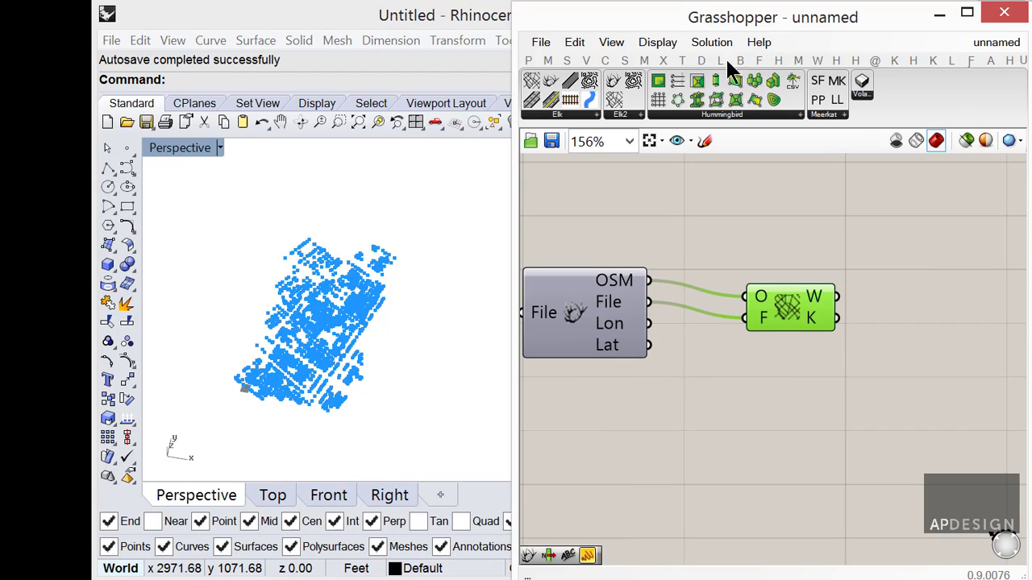
Step: Add a Panel connected to the OSM Data component's K output and enlarge it to read the tag lists
{"action": "left_click", "coordinate": [528, 60]}
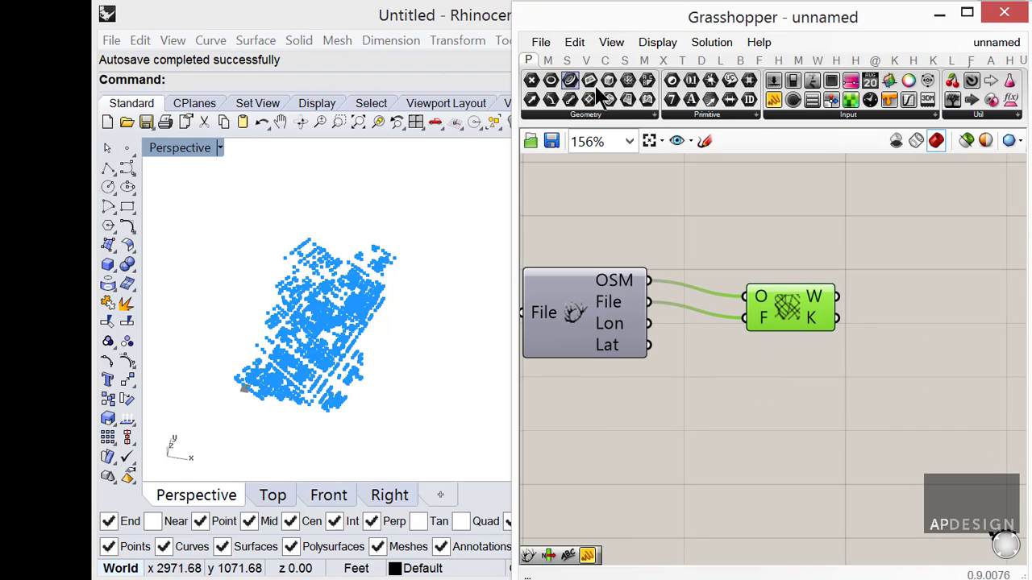
{"action": "left_click_drag", "start_coordinate": [776, 102], "coordinate": [944, 300]}
{"action": "left_click_drag", "start_coordinate": [836, 317], "coordinate": [858, 321]}
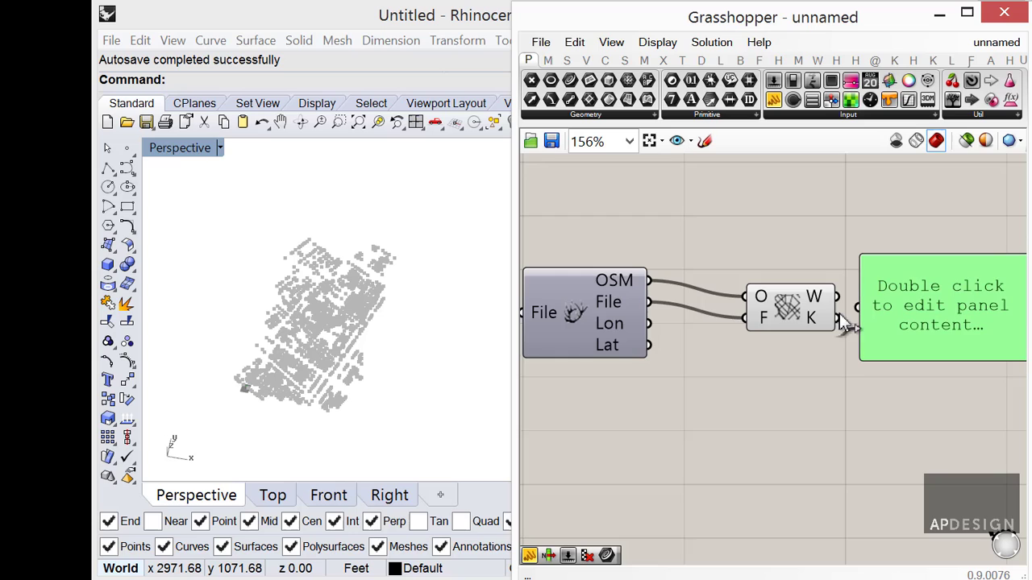
{"action": "right_click_drag", "start_coordinate": [841, 326], "coordinate": [684, 322]}
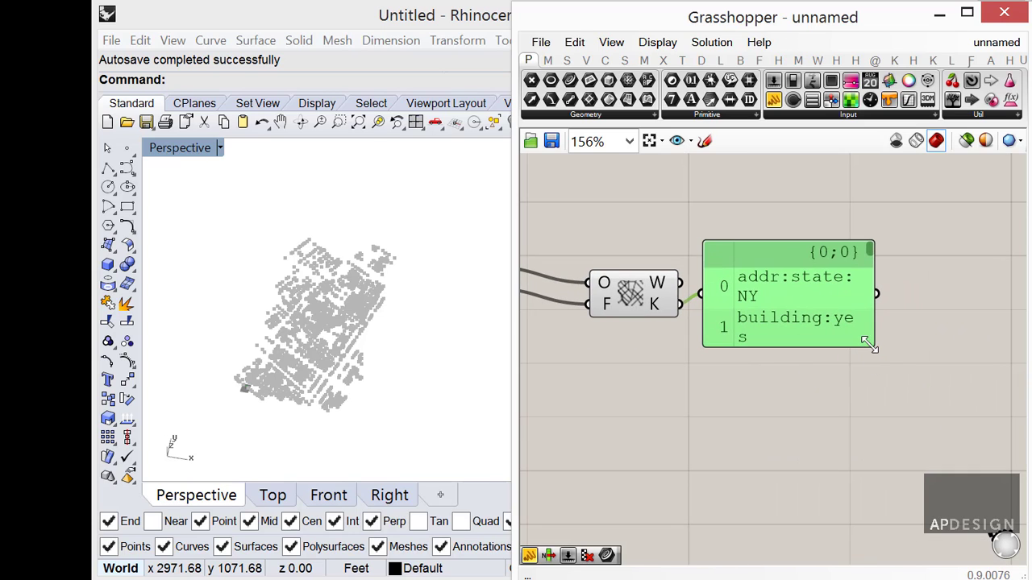
{"action": "left_click_drag", "start_coordinate": [867, 342], "coordinate": [1025, 498]}
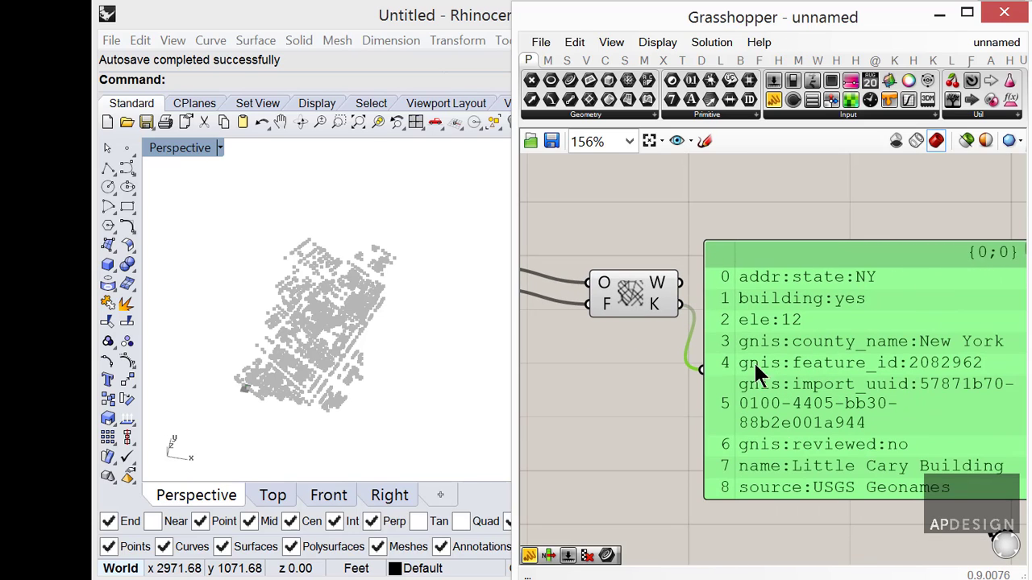
{"action": "scroll", "coordinate": [796, 325], "scroll_direction": "down", "scroll_amount": 1}
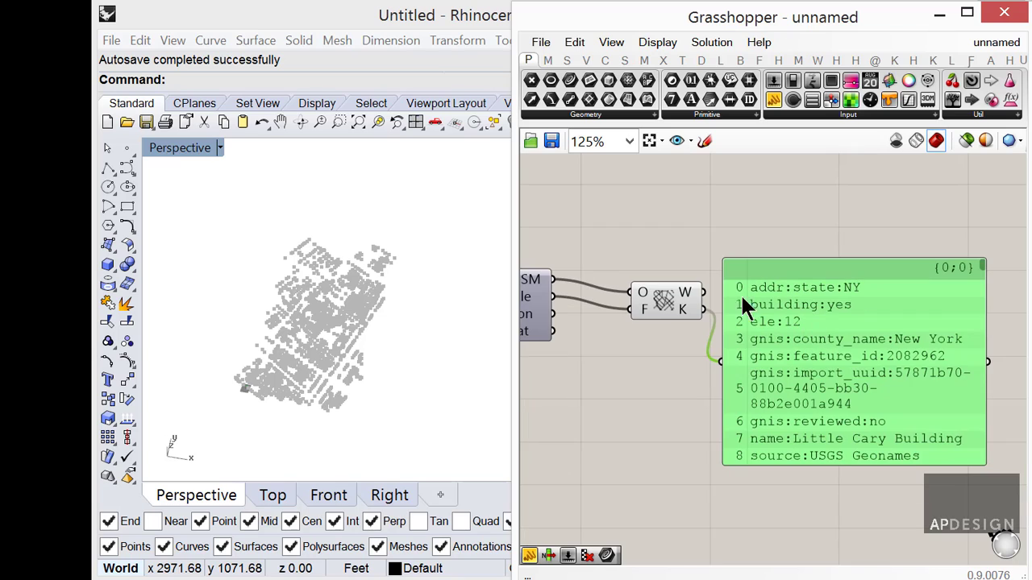
Step: Check the OSM Data component's feature type setting and enlarge the connected panel to show more tags
{"action": "right_click", "coordinate": [661, 297]}
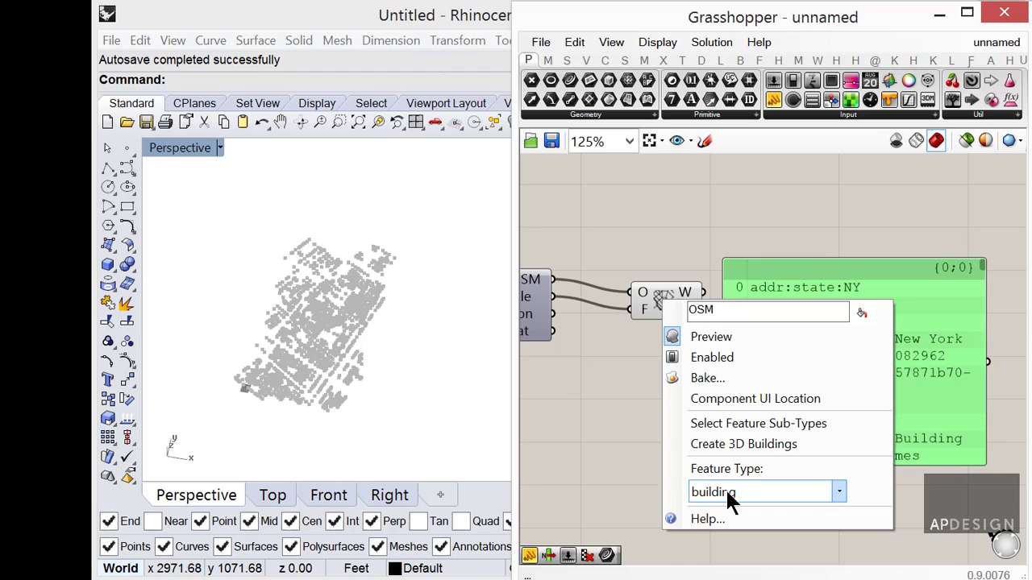
{"action": "left_click", "coordinate": [641, 434]}
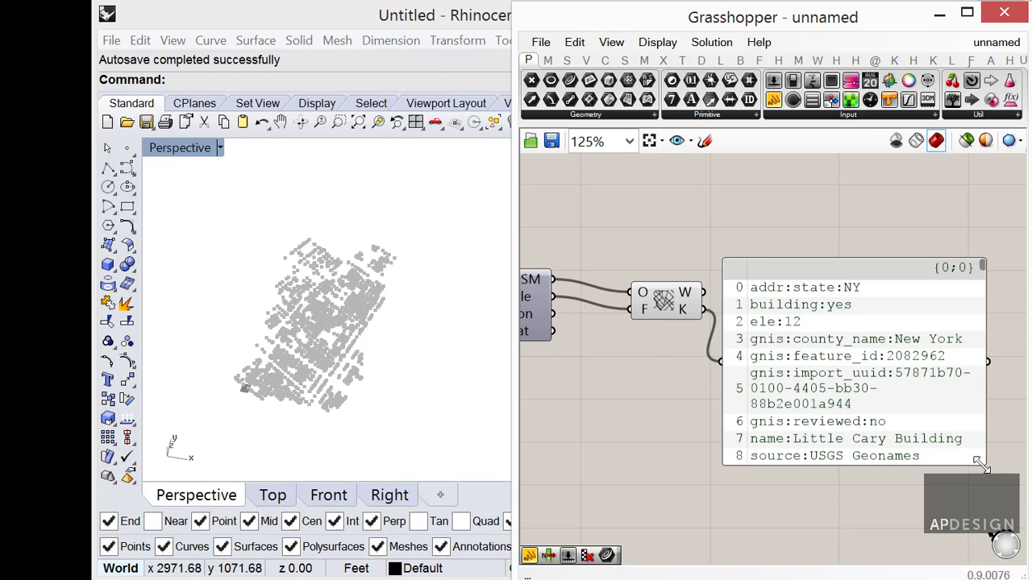
{"action": "left_click_drag", "start_coordinate": [981, 466], "coordinate": [1020, 538]}
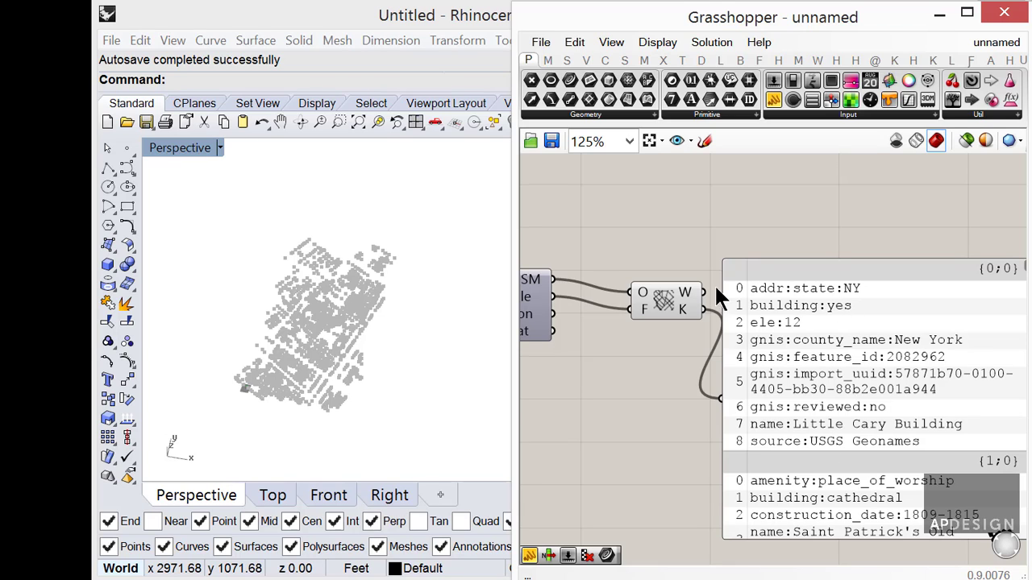
Step: Connect the OSM Data component's W output to the panel and reposition the panel, making room beside the component
{"action": "left_click_drag", "start_coordinate": [704, 292], "coordinate": [738, 398]}
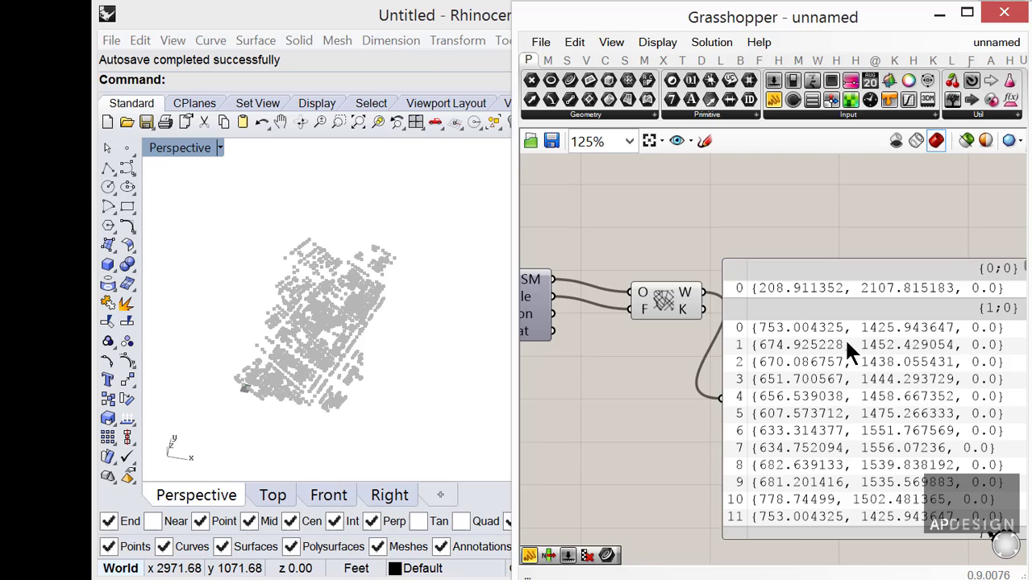
{"action": "left_click_drag", "start_coordinate": [844, 338], "coordinate": [925, 307]}
{"action": "right_click_drag", "start_coordinate": [761, 326], "coordinate": [693, 337]}
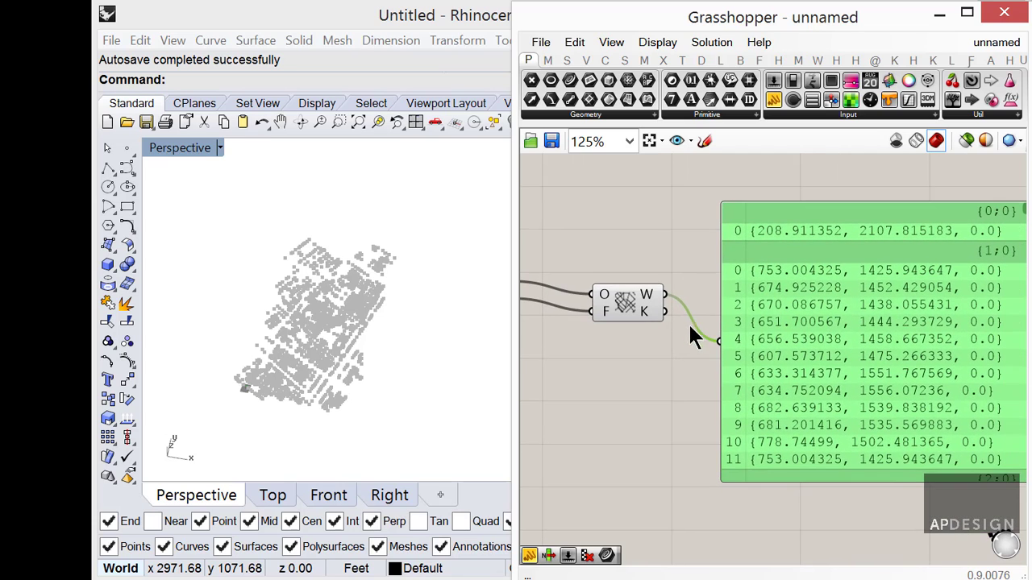
Step: Add a PolyLine component with its V input fed by the OSM Data component's W output, placed beside that component
{"action": "double_click", "coordinate": [702, 320]}
{"action": "type", "text": "PLINE"}
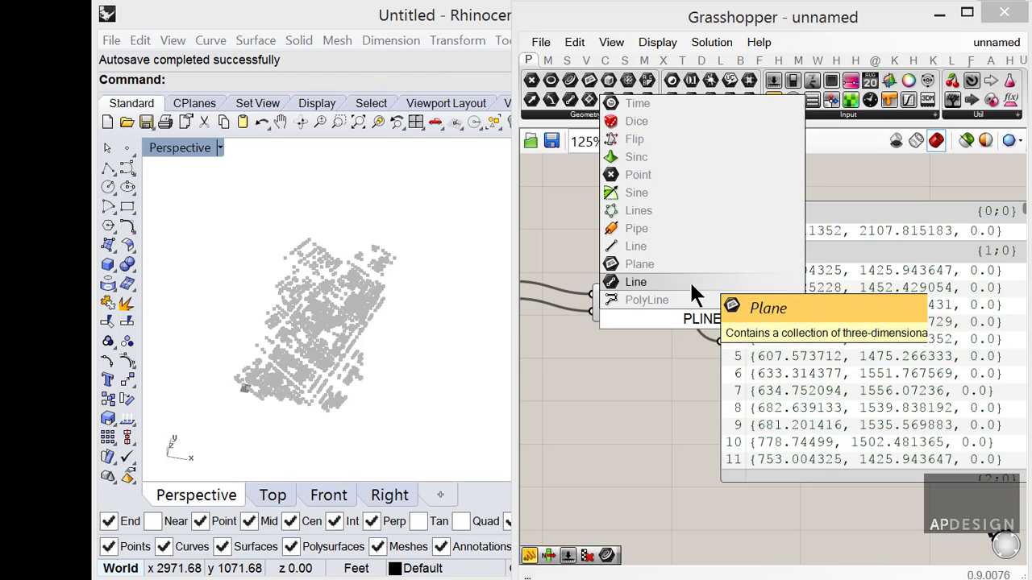
{"action": "left_click", "coordinate": [669, 298]}
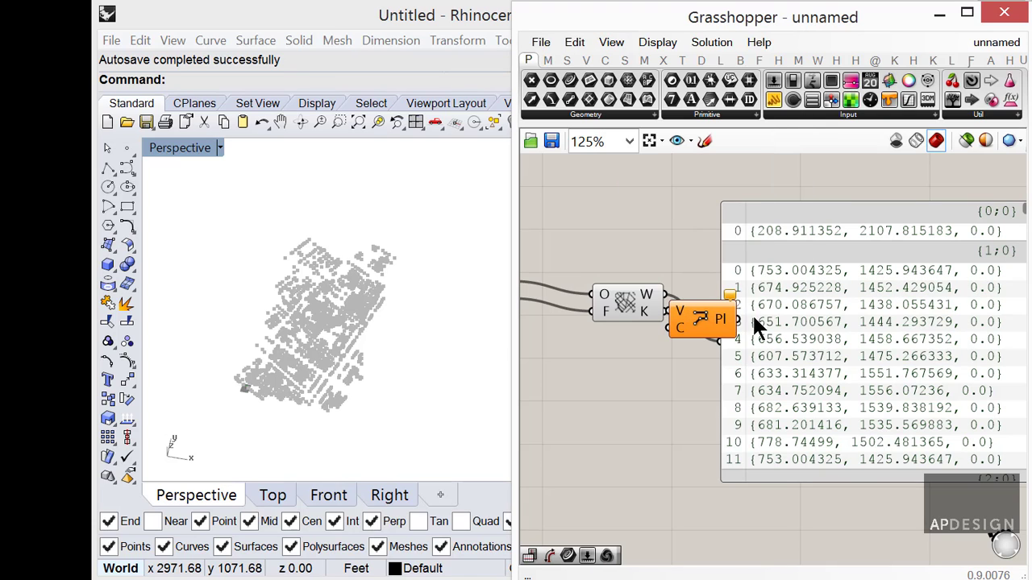
{"action": "left_click_drag", "start_coordinate": [834, 235], "coordinate": [874, 217]}
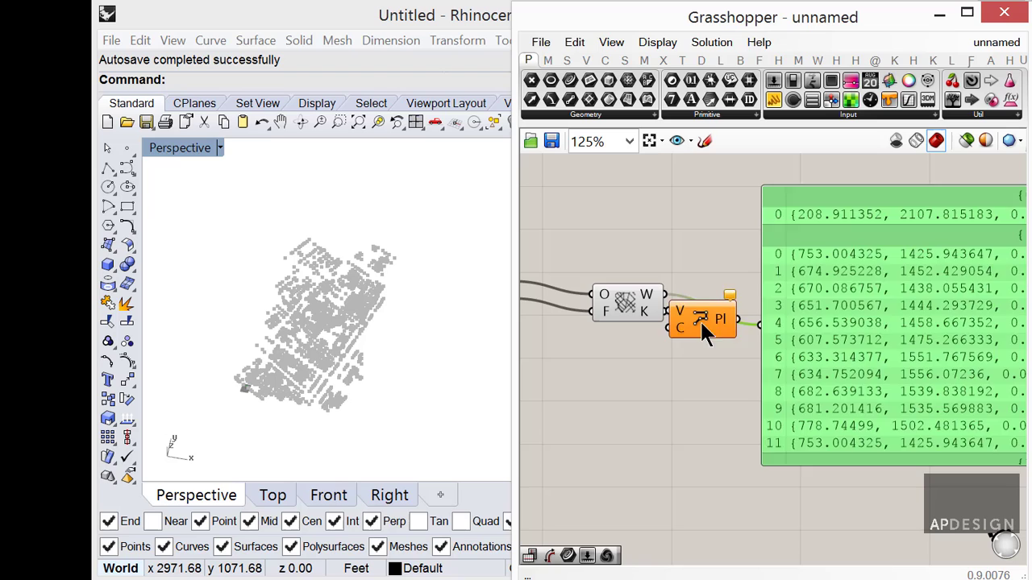
{"action": "left_click_drag", "start_coordinate": [700, 320], "coordinate": [747, 325]}
{"action": "left_click_drag", "start_coordinate": [719, 288], "coordinate": [770, 291]}
Step: Disable the OSM Data component's point preview and inspect the building outlines in the Perspective viewport
{"action": "left_click", "coordinate": [654, 300]}
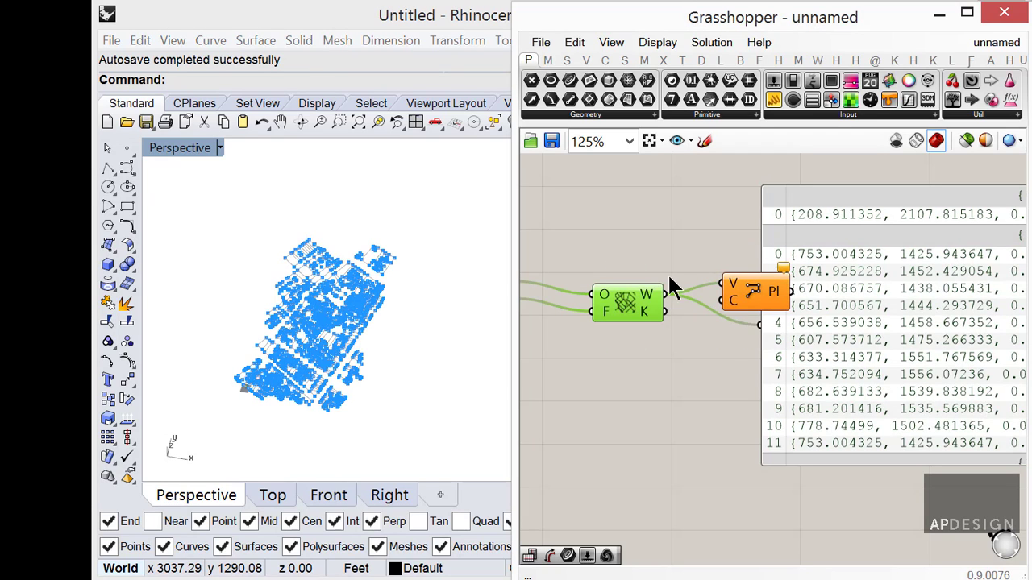
{"action": "middle_click", "coordinate": [667, 269]}
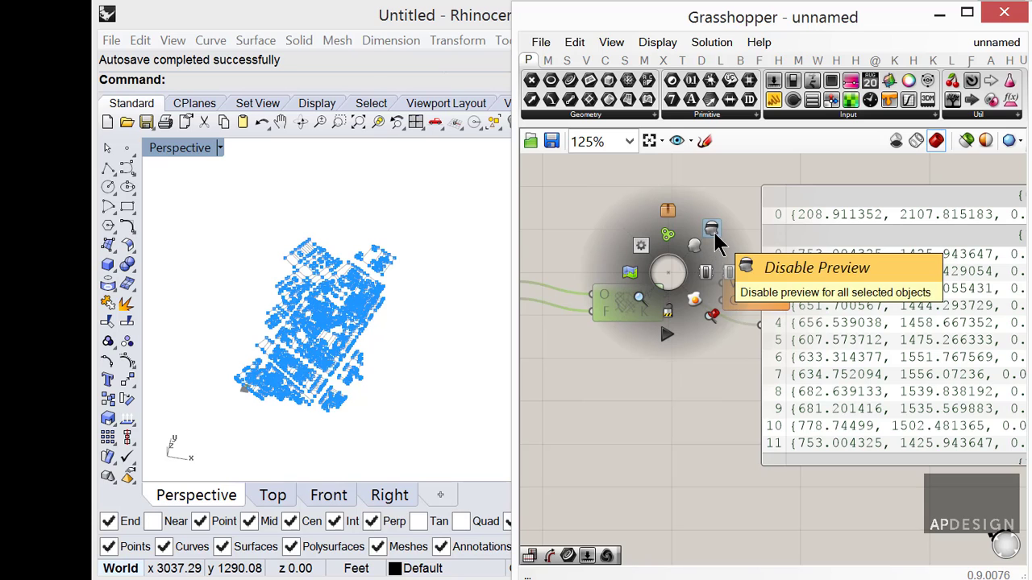
{"action": "left_click", "coordinate": [713, 230]}
{"action": "scroll", "coordinate": [320, 364], "scroll_direction": "up", "scroll_amount": 3}
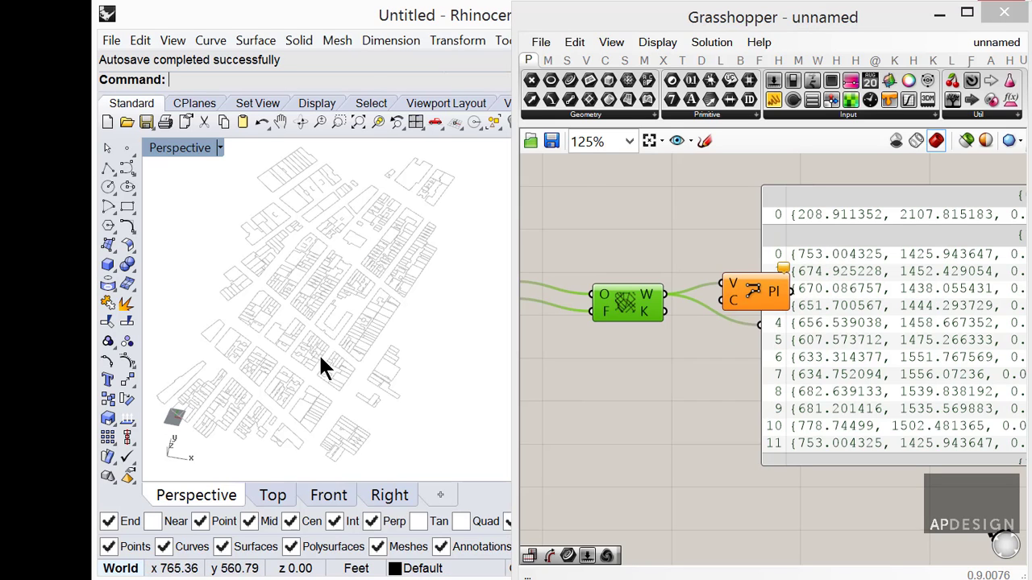
{"action": "right_click_drag", "start_coordinate": [346, 338], "coordinate": [335, 378]}
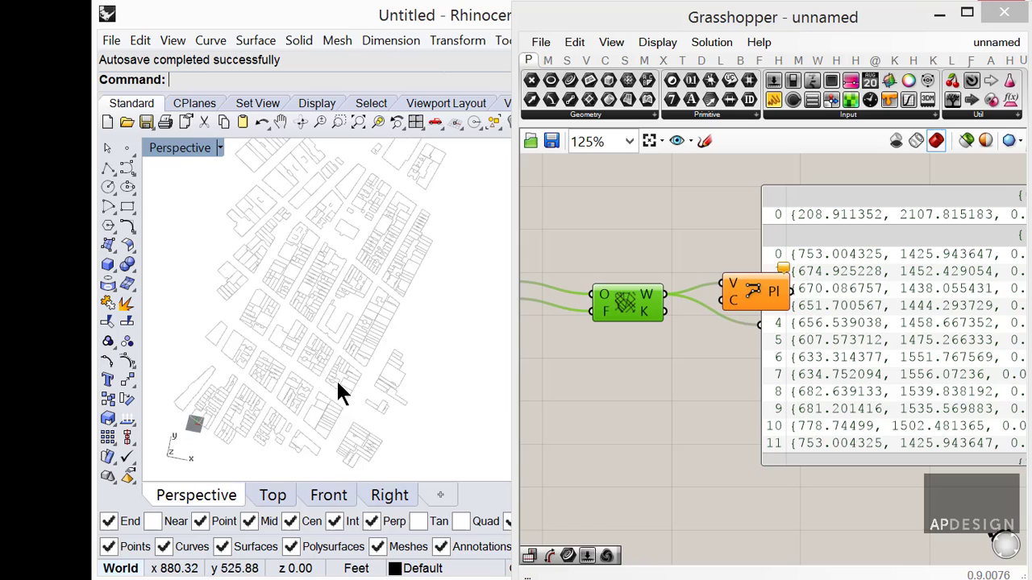
{"action": "scroll", "coordinate": [334, 384], "scroll_direction": "up", "scroll_amount": 6}
{"action": "left_click", "coordinate": [670, 336]}
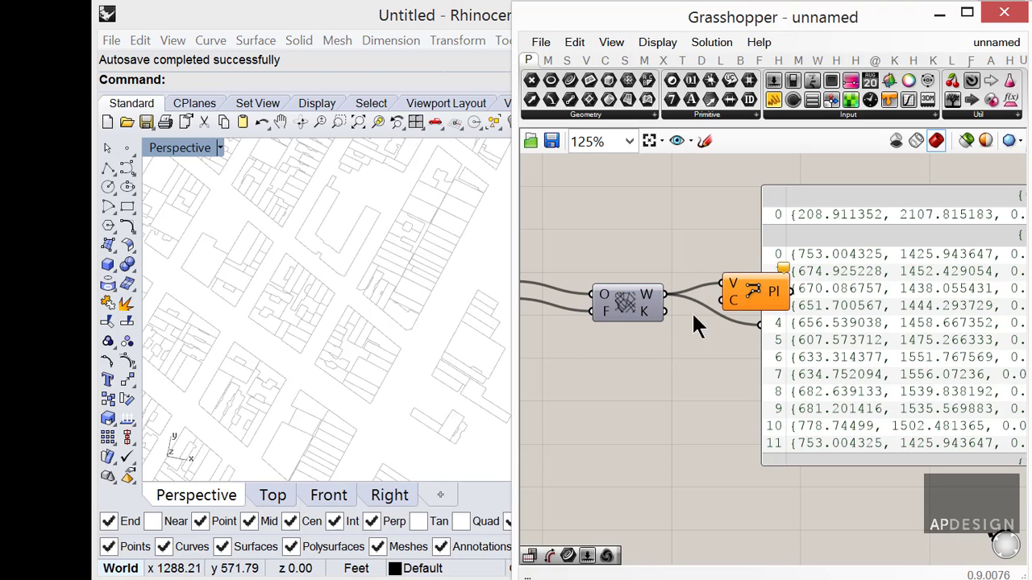
Step: Enable Create 3D Buildings on the OSM Data component
{"action": "right_click", "coordinate": [628, 307]}
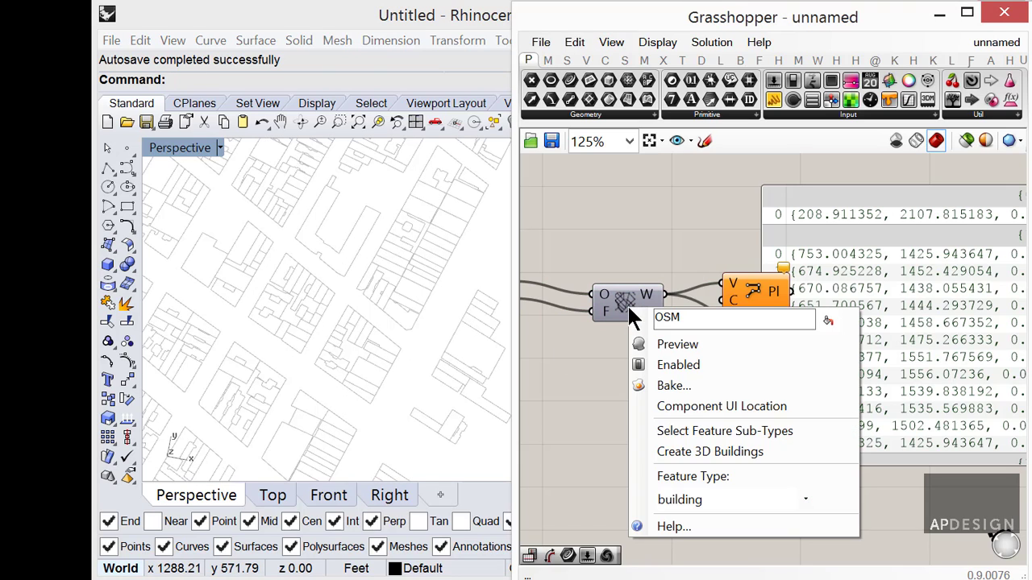
{"action": "left_click", "coordinate": [688, 451]}
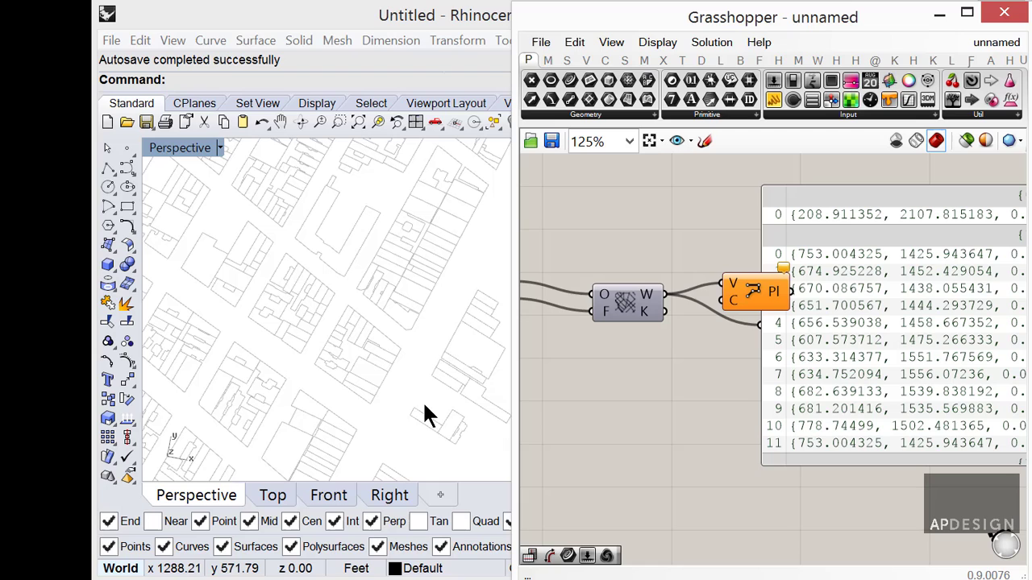
{"action": "left_click", "coordinate": [645, 322]}
{"action": "left_click", "coordinate": [720, 345]}
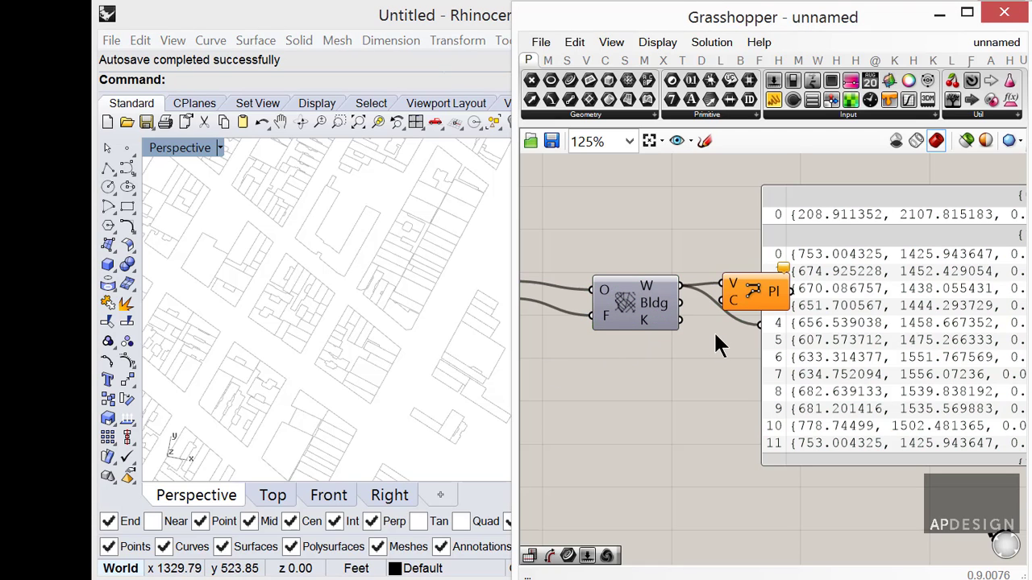
Step: Move the PolyLine component up and add a Brep parameter below it, connected to the OSM Data component's Bldg output
{"action": "left_click_drag", "start_coordinate": [740, 300], "coordinate": [738, 280]}
{"action": "left_click", "coordinate": [721, 317]}
{"action": "double_click", "coordinate": [722, 316]}
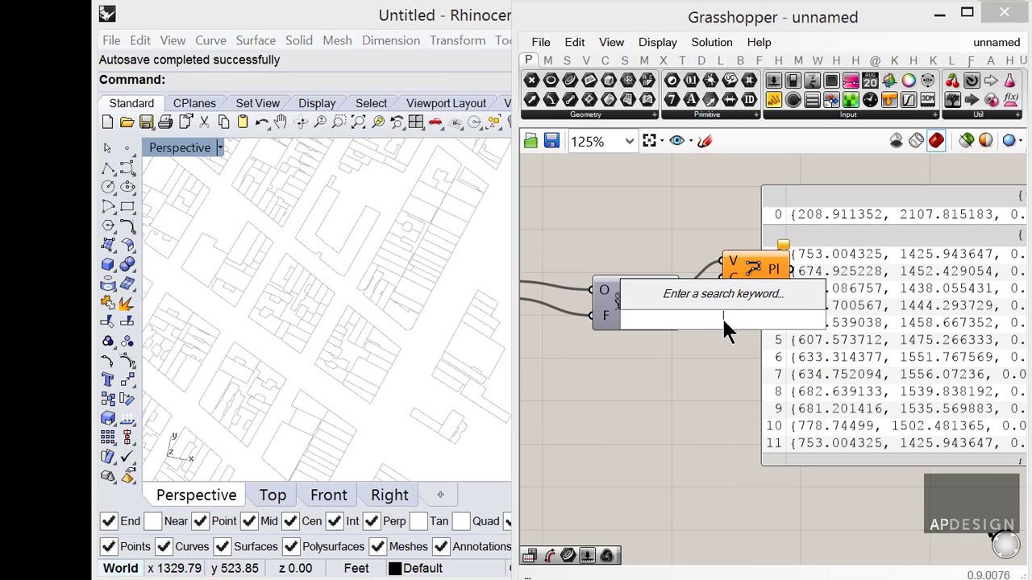
{"action": "type", "text": "BREP"}
{"action": "key", "text": "Return"}
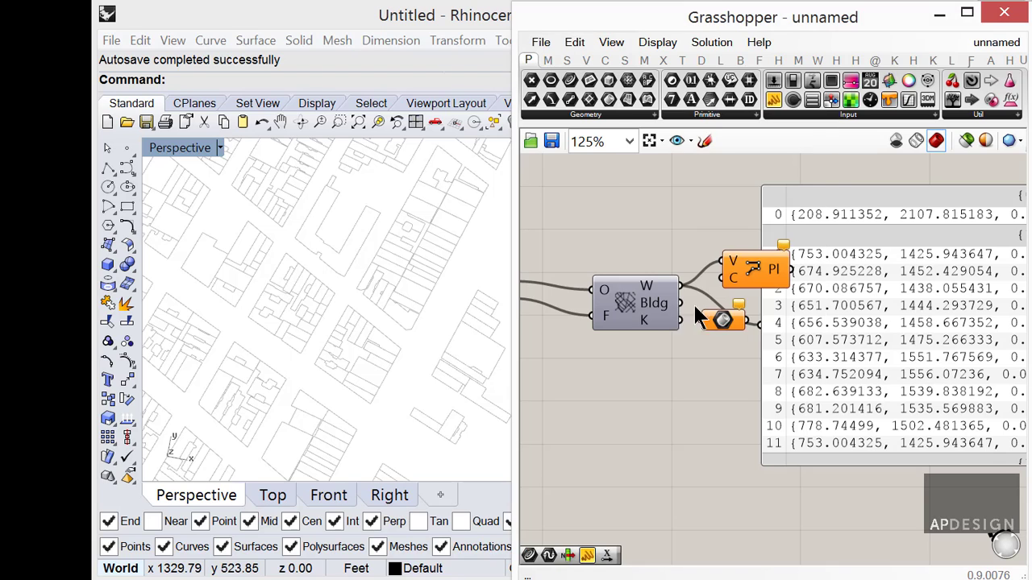
{"action": "left_click_drag", "start_coordinate": [695, 315], "coordinate": [751, 314]}
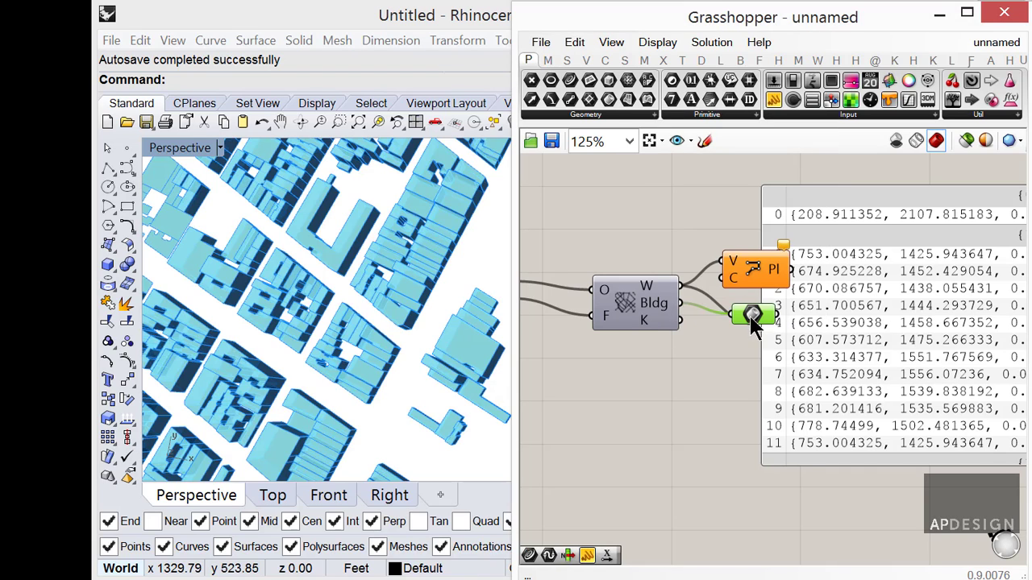
{"action": "left_click", "coordinate": [771, 355]}
Step: View the 3D buildings from a lower angle and delete the coordinate panel from the canvas
{"action": "right_click_drag", "start_coordinate": [487, 395], "coordinate": [361, 274]}
{"action": "scroll", "coordinate": [405, 270], "scroll_direction": "down", "scroll_amount": 3}
{"action": "left_click_drag", "start_coordinate": [835, 334], "coordinate": [884, 336]}
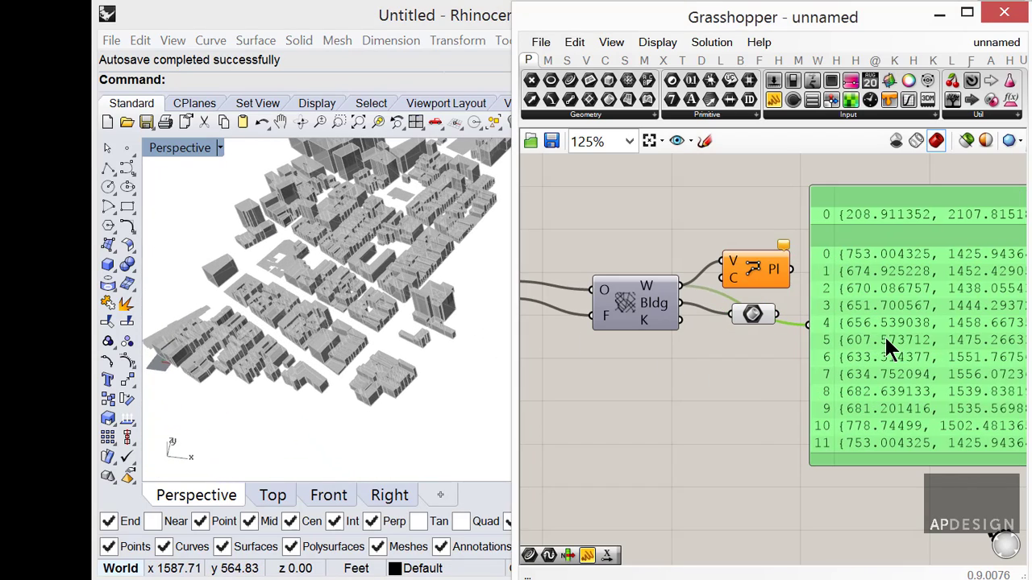
{"action": "key", "text": "Delete"}
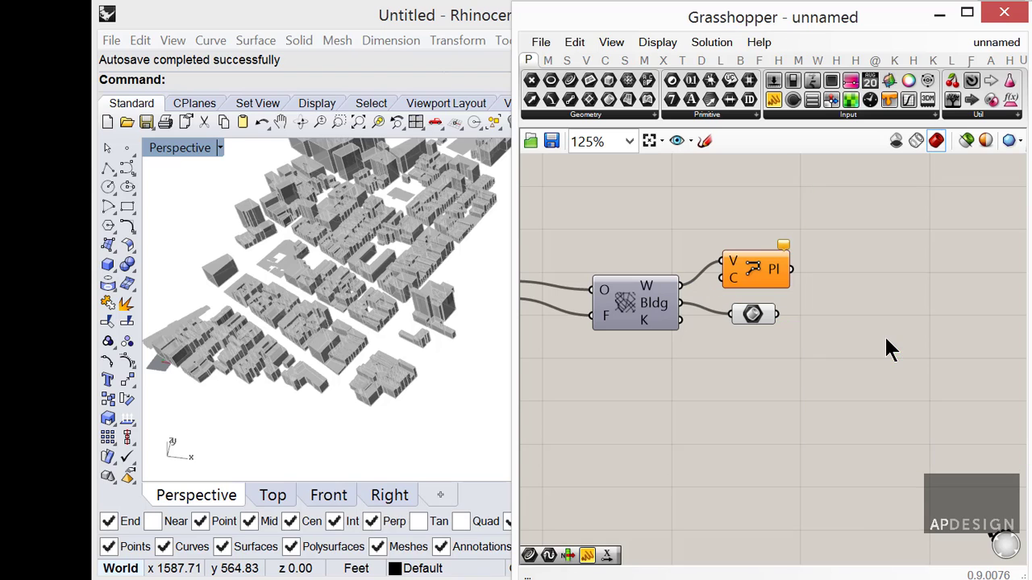
{"action": "right_click_drag", "start_coordinate": [568, 367], "coordinate": [622, 373]}
Step: Align the Brep parameter with the Bldg output and check its buildings in the Perspective viewport
{"action": "right_click_drag", "start_coordinate": [431, 350], "coordinate": [478, 378]}
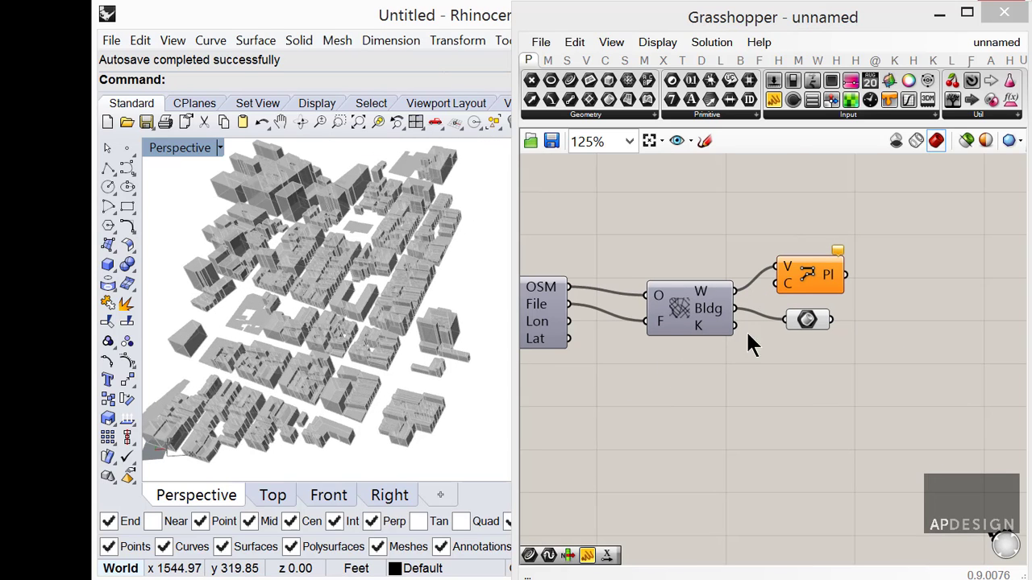
{"action": "mouse_move", "coordinate": [813, 319]}
{"action": "left_mouse_down"}
{"action": "mouse_move", "coordinate": [823, 322]}
{"action": "mouse_move", "coordinate": [797, 329]}
{"action": "left_mouse_up"}
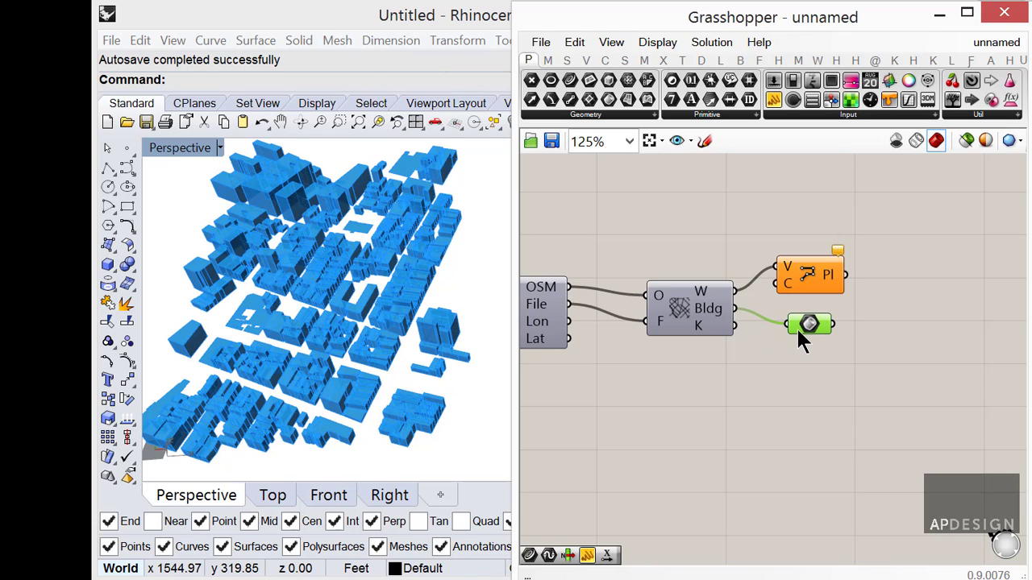
{"action": "right_click_drag", "start_coordinate": [503, 421], "coordinate": [381, 371]}
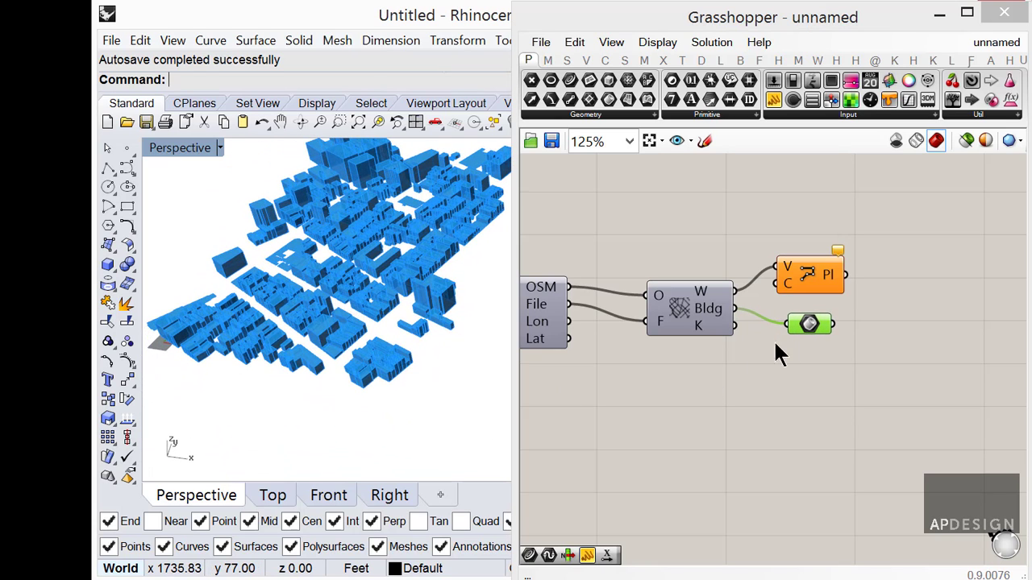
{"action": "left_click_drag", "start_coordinate": [801, 314], "coordinate": [787, 299]}
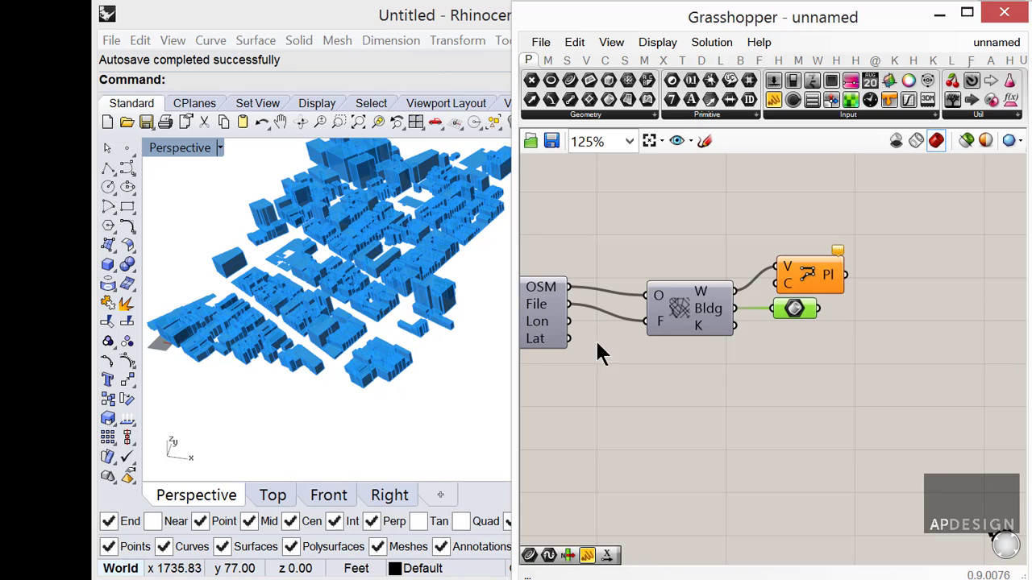
{"action": "right_click_drag", "start_coordinate": [484, 347], "coordinate": [433, 328]}
Step: Compact the definition by moving the File, OSM Data, PolyLine and Brep components closer to the file path parameter
{"action": "right_click_drag", "start_coordinate": [617, 383], "coordinate": [783, 389]}
{"action": "scroll", "coordinate": [784, 388], "scroll_direction": "down", "scroll_amount": 3}
{"action": "scroll", "coordinate": [869, 371], "scroll_direction": "up", "scroll_amount": 2}
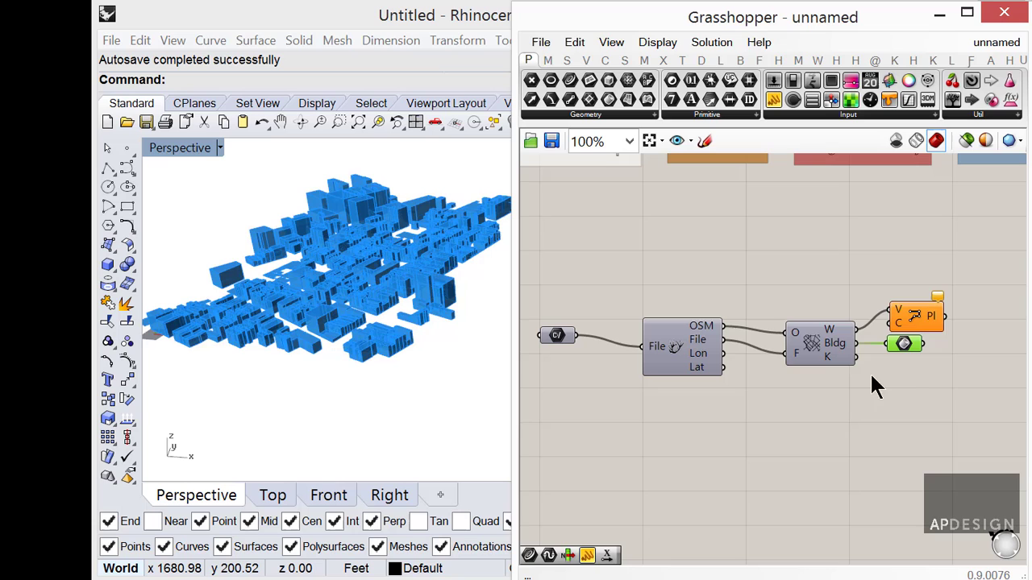
{"action": "left_click_drag", "start_coordinate": [838, 335], "coordinate": [691, 279]}
{"action": "left_click_drag", "start_coordinate": [683, 341], "coordinate": [641, 327]}
{"action": "left_click_drag", "start_coordinate": [948, 406], "coordinate": [749, 251]}
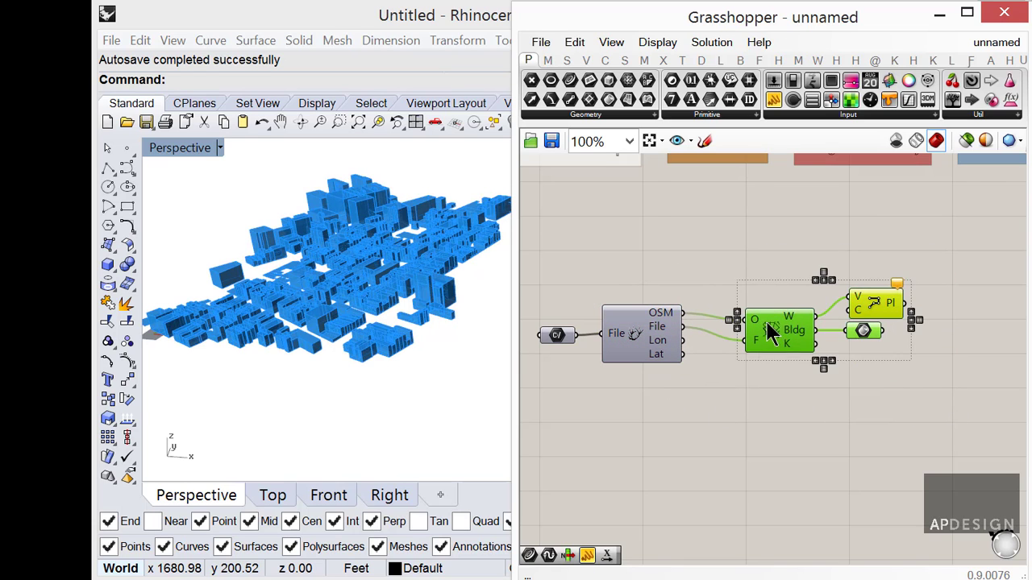
{"action": "left_click_drag", "start_coordinate": [783, 334], "coordinate": [750, 326]}
{"action": "left_click", "coordinate": [682, 383]}
Step: Examine the 3D building model from a different angle and review the building component chain
{"action": "right_click_drag", "start_coordinate": [387, 349], "coordinate": [351, 391]}
{"action": "right_click_drag", "start_coordinate": [416, 371], "coordinate": [436, 376]}
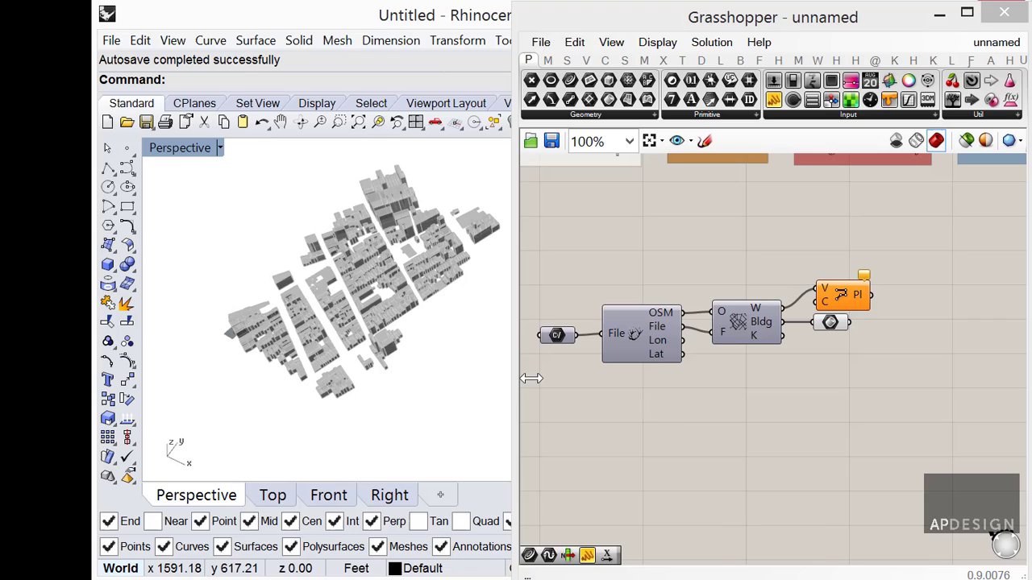
{"action": "right_click_drag", "start_coordinate": [861, 346], "coordinate": [836, 336]}
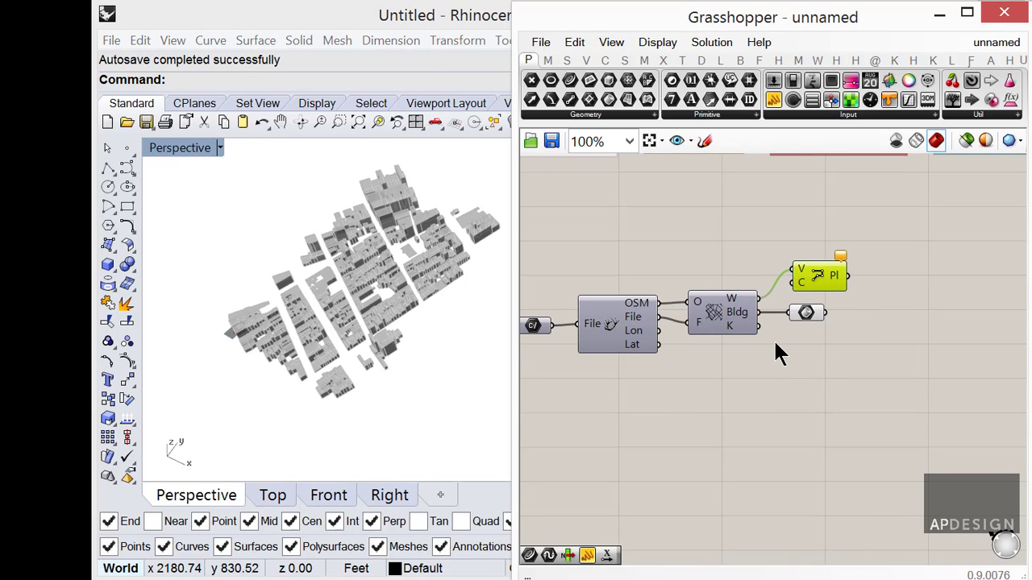
{"action": "left_click", "coordinate": [748, 369]}
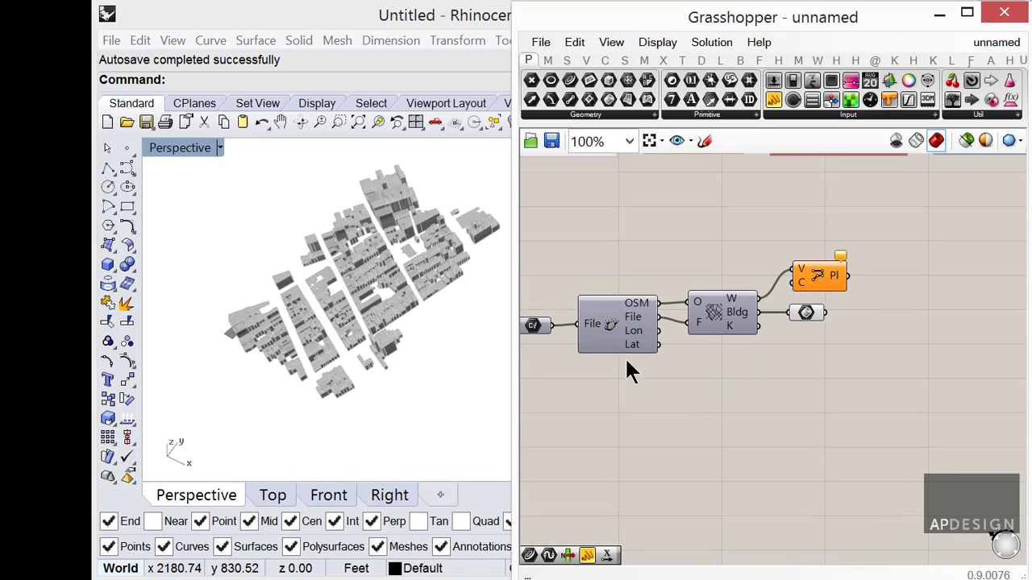
{"action": "right_click_drag", "start_coordinate": [627, 360], "coordinate": [686, 355]}
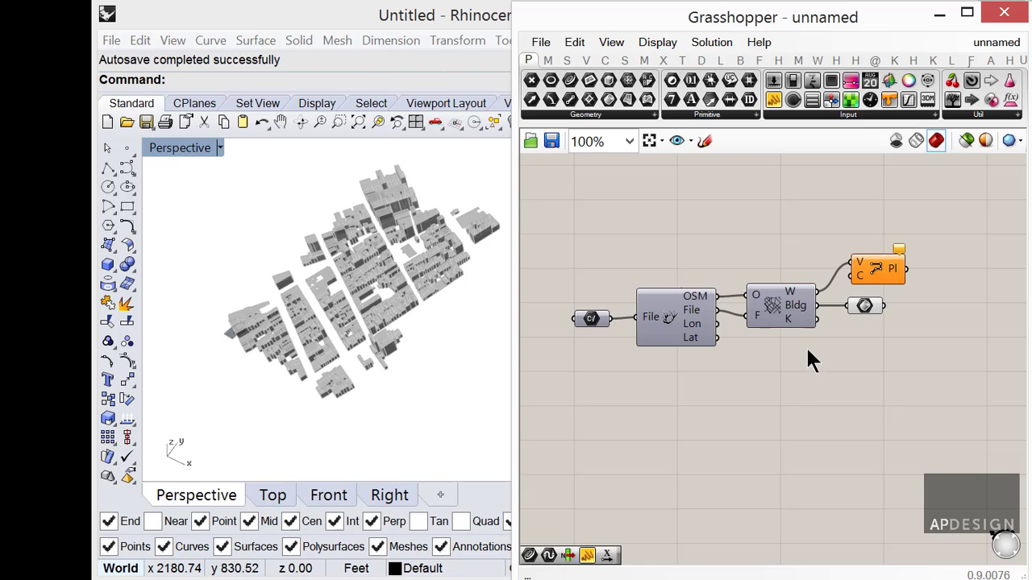
{"action": "right_click_drag", "start_coordinate": [874, 345], "coordinate": [805, 345]}
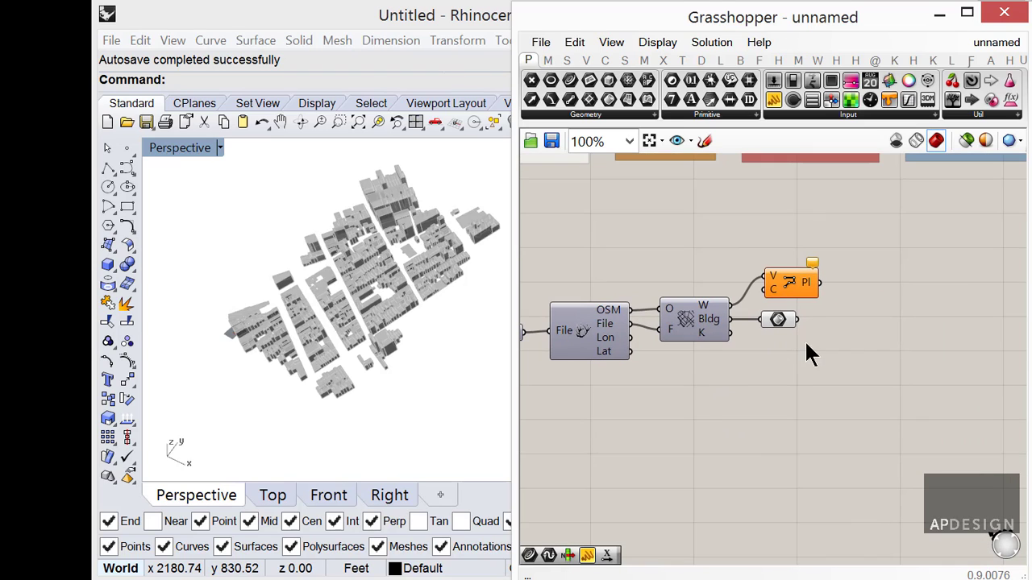
Step: Add a Scribble label reading BUILDINGS above the OSM Data component
{"action": "double_click", "coordinate": [700, 268]}
{"action": "type", "text": "SCRIBB"}
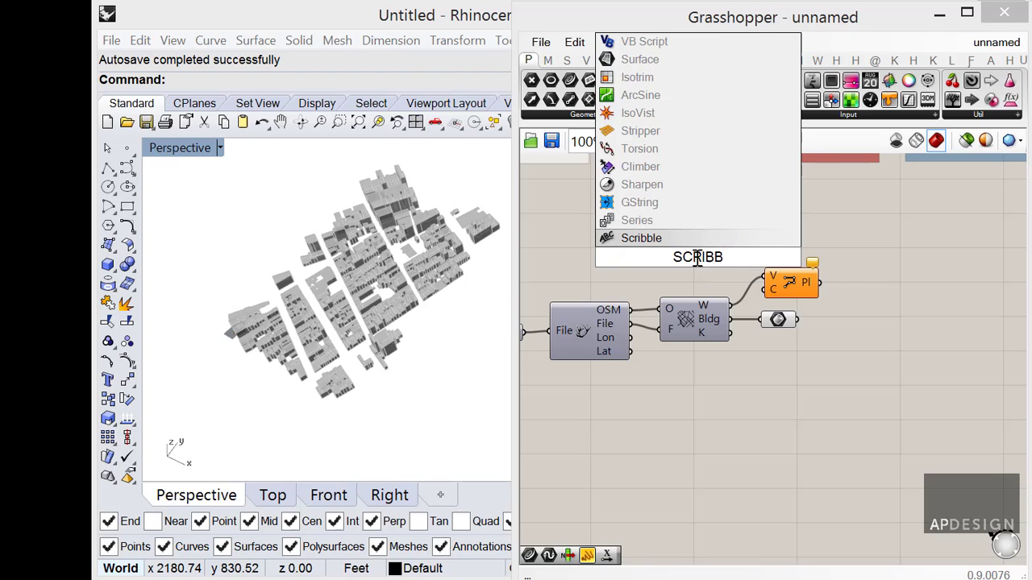
{"action": "key", "text": "Return"}
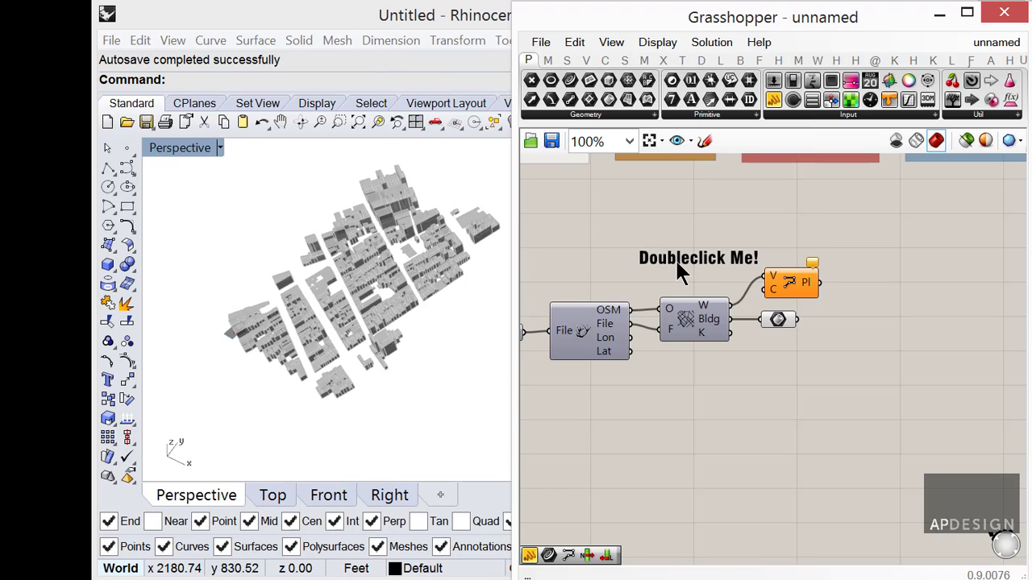
{"action": "left_click", "coordinate": [699, 253]}
{"action": "double_click", "coordinate": [699, 252]}
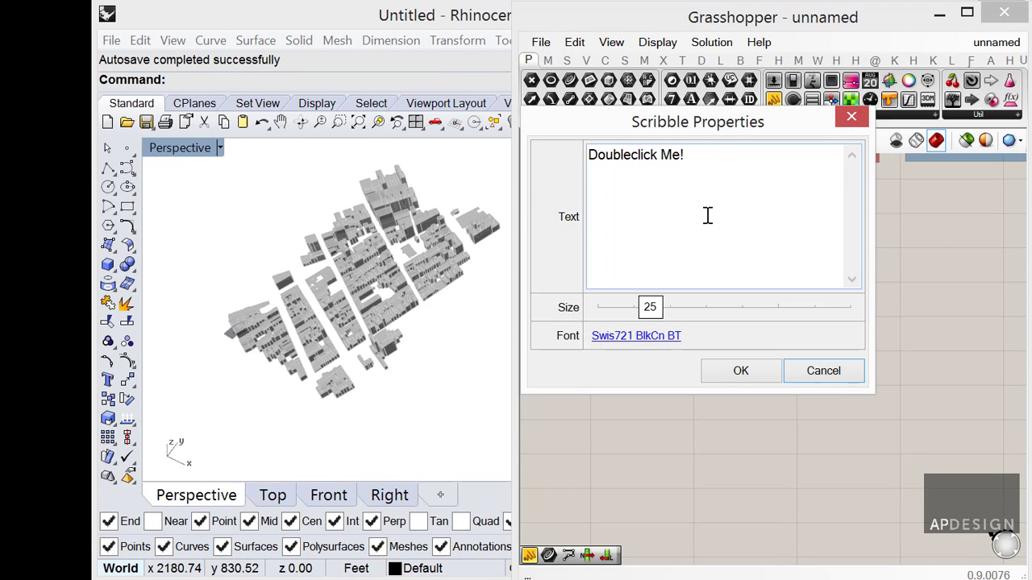
{"action": "left_click_drag", "start_coordinate": [693, 156], "coordinate": [547, 148]}
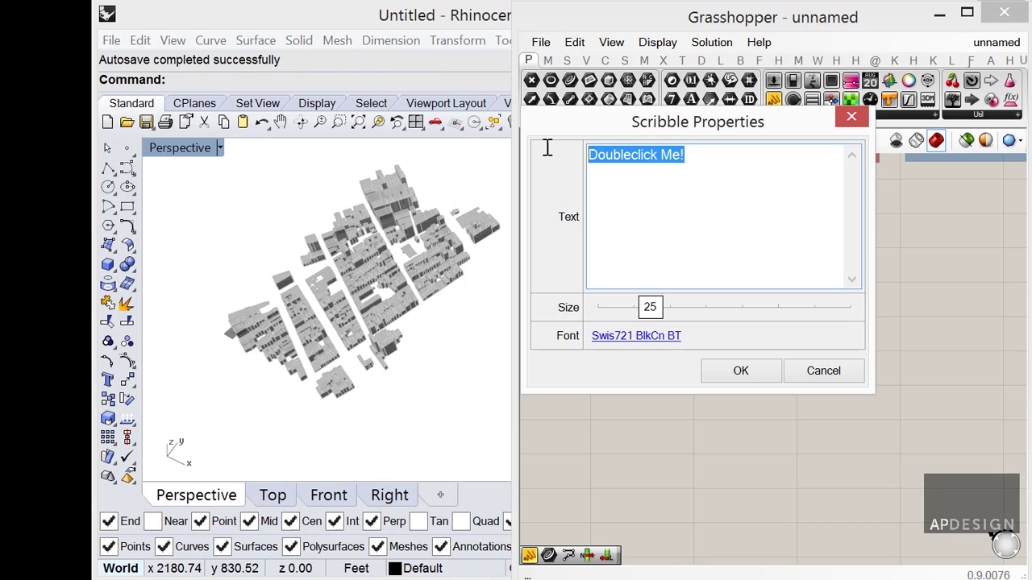
{"action": "left_click_drag", "start_coordinate": [608, 138], "coordinate": [721, 316]}
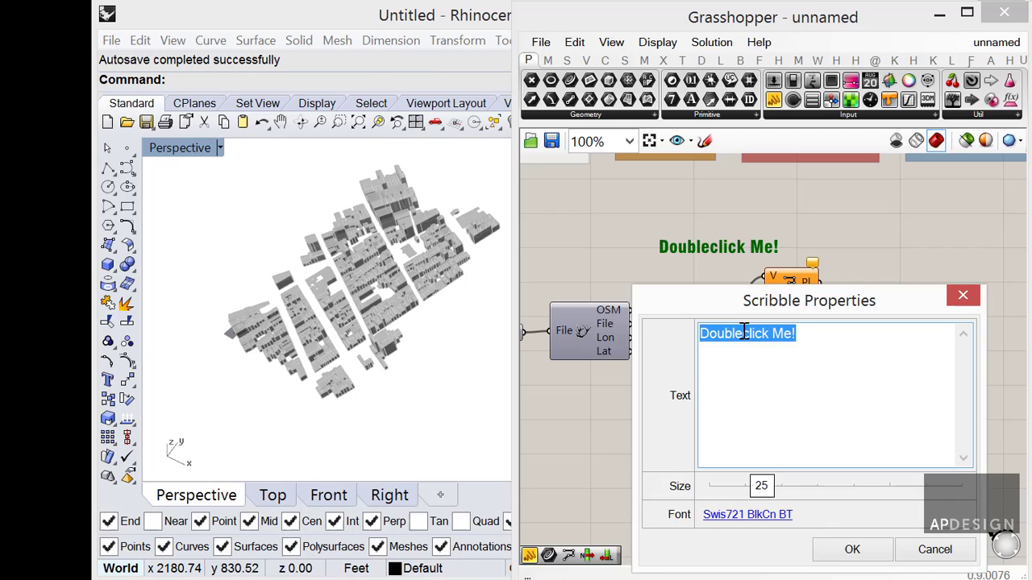
{"action": "type", "text": "bUl"}
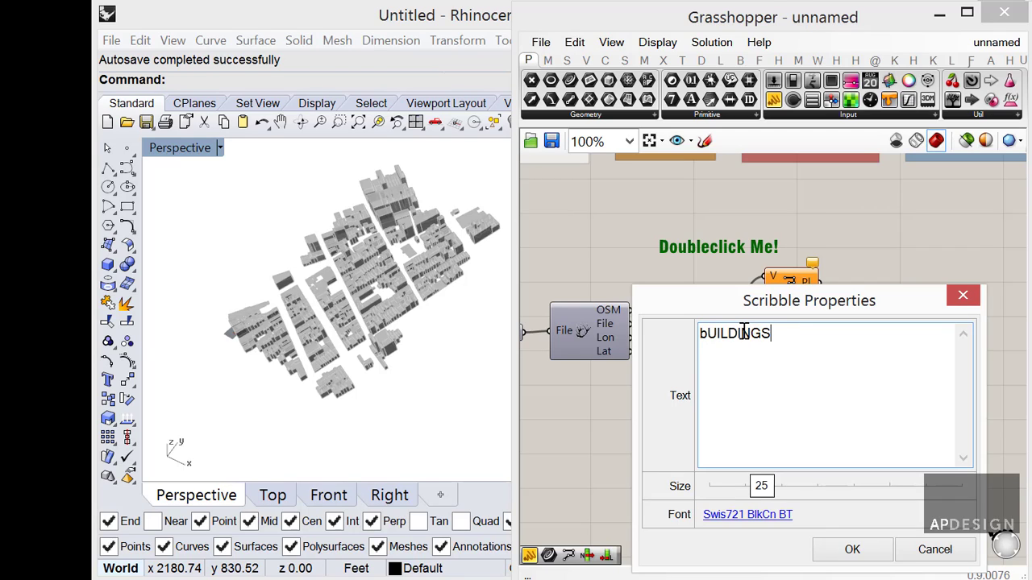
{"action": "left_click_drag", "start_coordinate": [708, 333], "coordinate": [694, 335]}
{"action": "type", "text": "B"}
{"action": "left_click", "coordinate": [852, 549]}
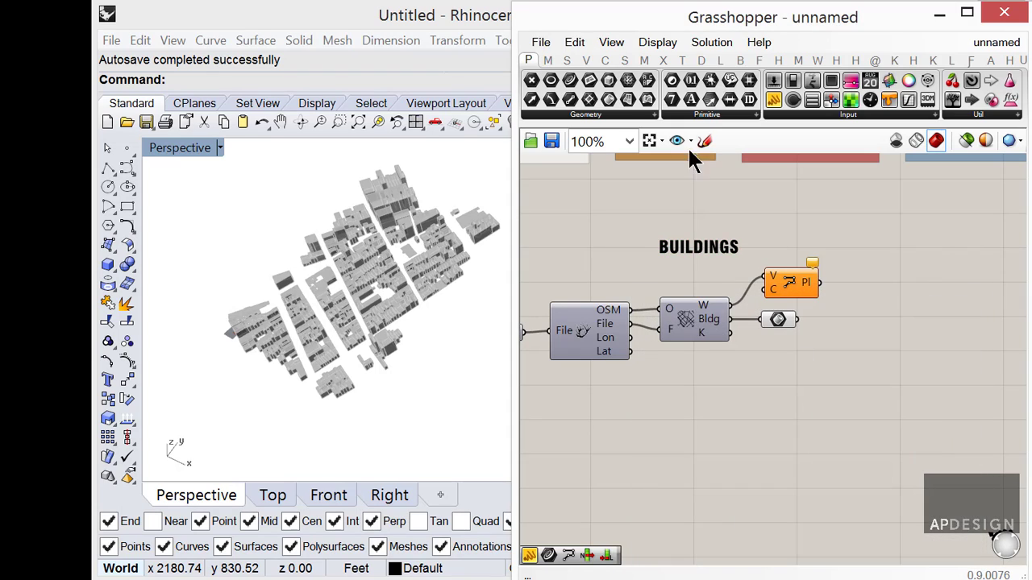
Step: Make the Organization Groups colour the default colour for new groups
{"action": "right_click_drag", "start_coordinate": [575, 191], "coordinate": [764, 300]}
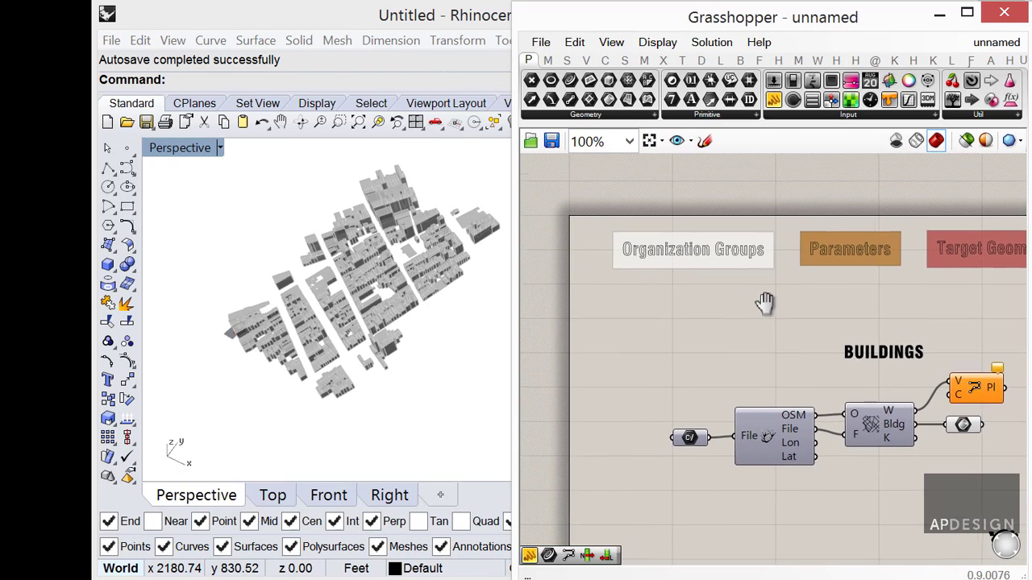
{"action": "left_click", "coordinate": [734, 258]}
{"action": "right_click", "coordinate": [728, 266]}
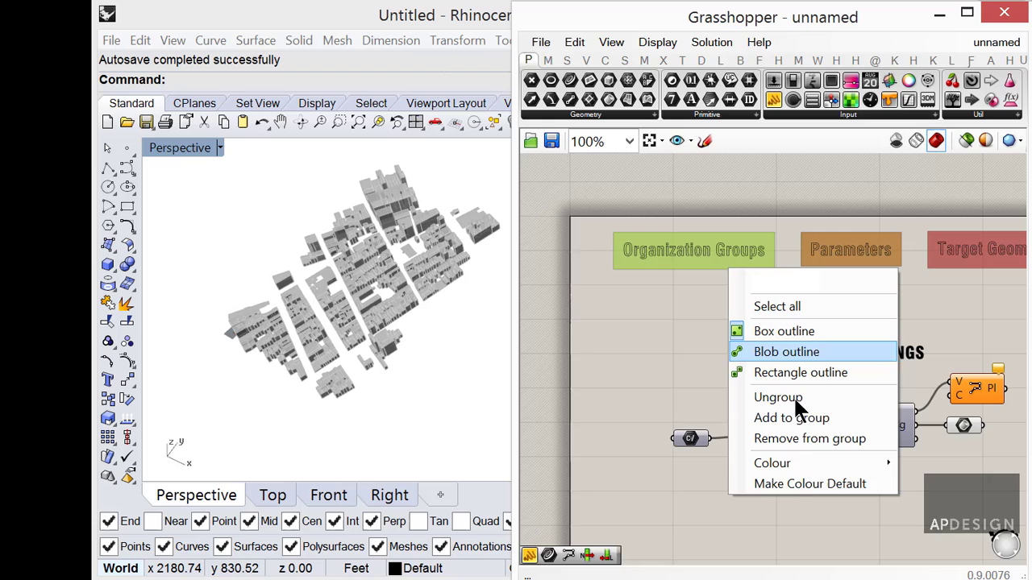
{"action": "left_click", "coordinate": [798, 483]}
{"action": "right_click_drag", "start_coordinate": [880, 439], "coordinate": [764, 399]}
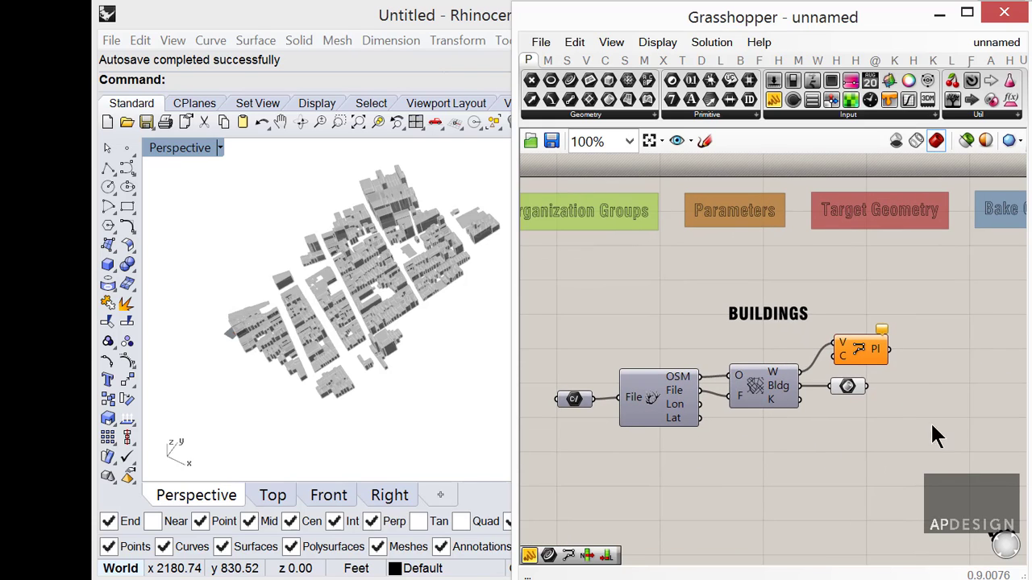
Step: Group the BUILDINGS label with the OSM Data, PolyLine and Brep components
{"action": "left_click_drag", "start_coordinate": [928, 420], "coordinate": [748, 298]}
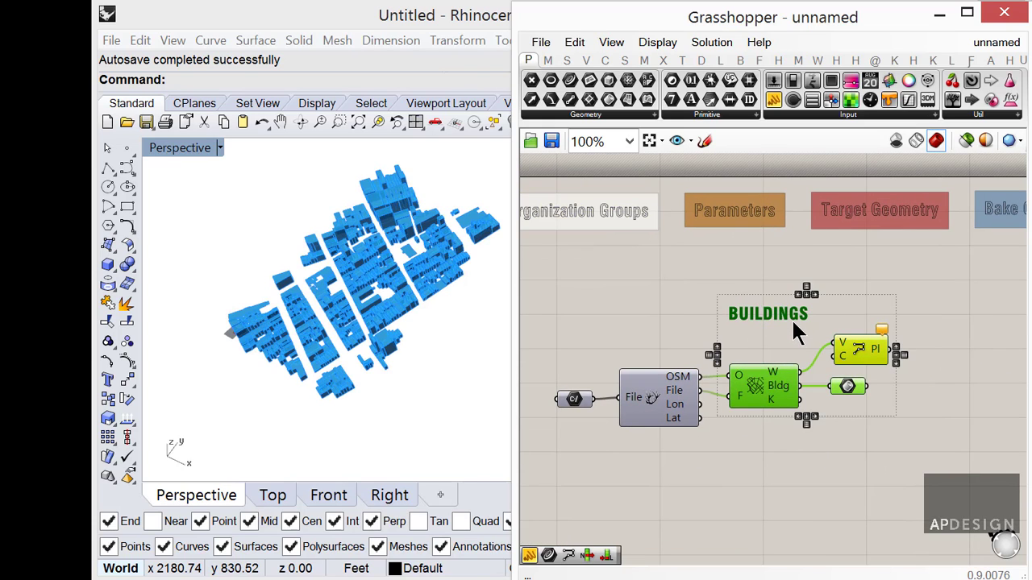
{"action": "key", "text": "ctrl+g"}
{"action": "left_click", "coordinate": [870, 443]}
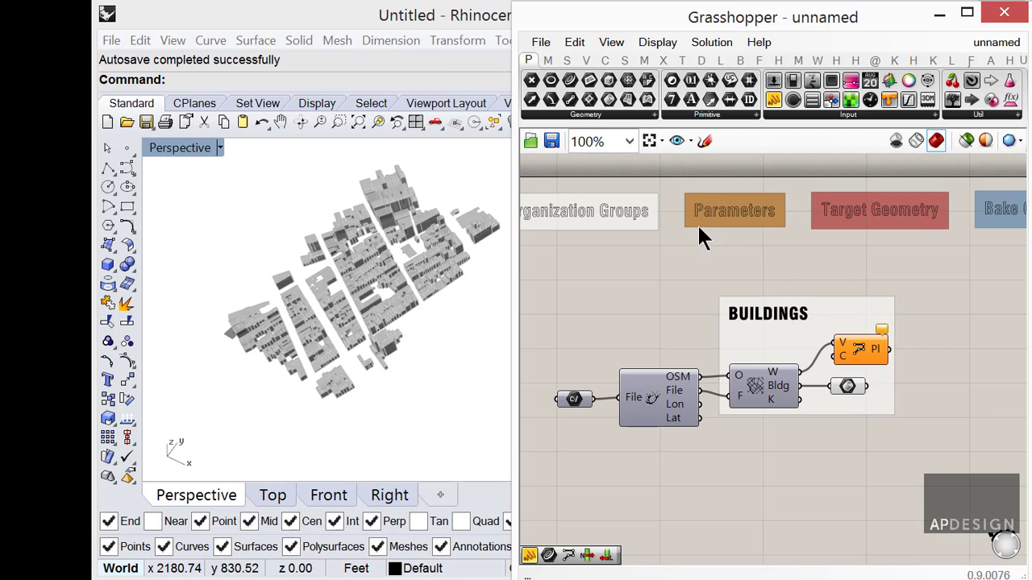
Step: Examine the template file setting in the Grasshopper preferences and the colour-coded legend groups on the canvas
{"action": "right_click_drag", "start_coordinate": [923, 268], "coordinate": [779, 289]}
{"action": "scroll", "coordinate": [872, 278], "scroll_direction": "down", "scroll_amount": 2}
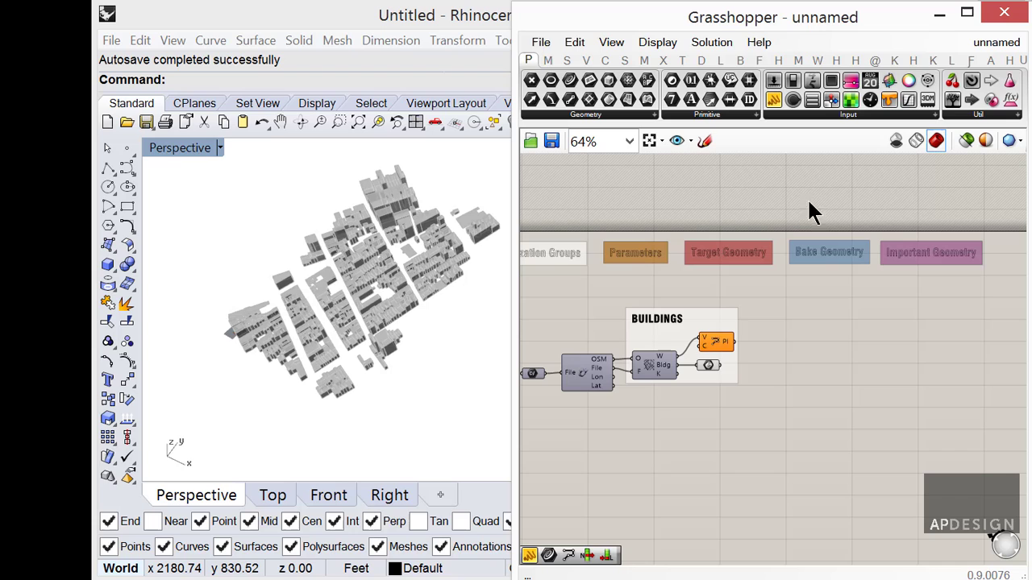
{"action": "left_click", "coordinate": [570, 45]}
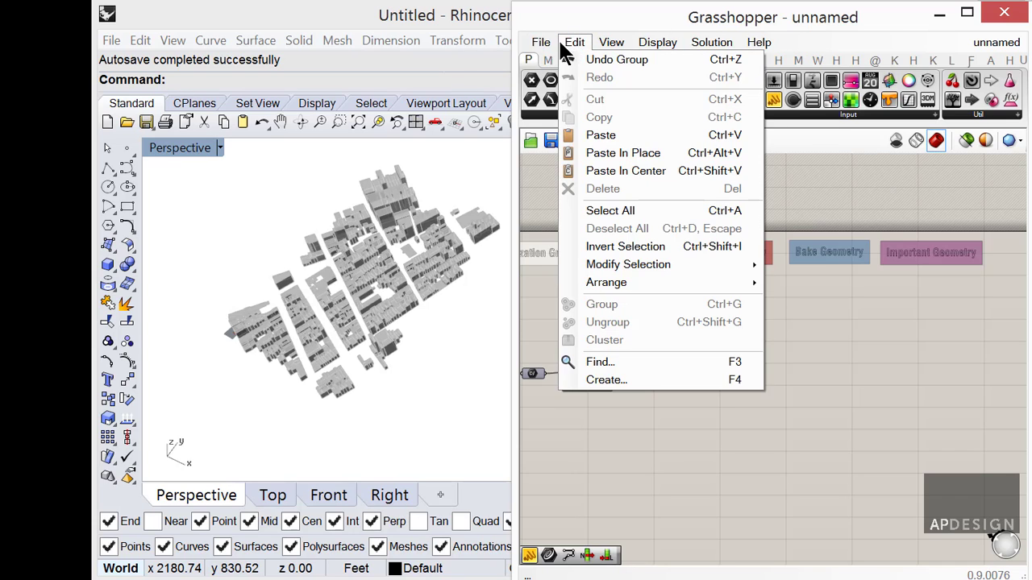
{"action": "left_click", "coordinate": [541, 43]}
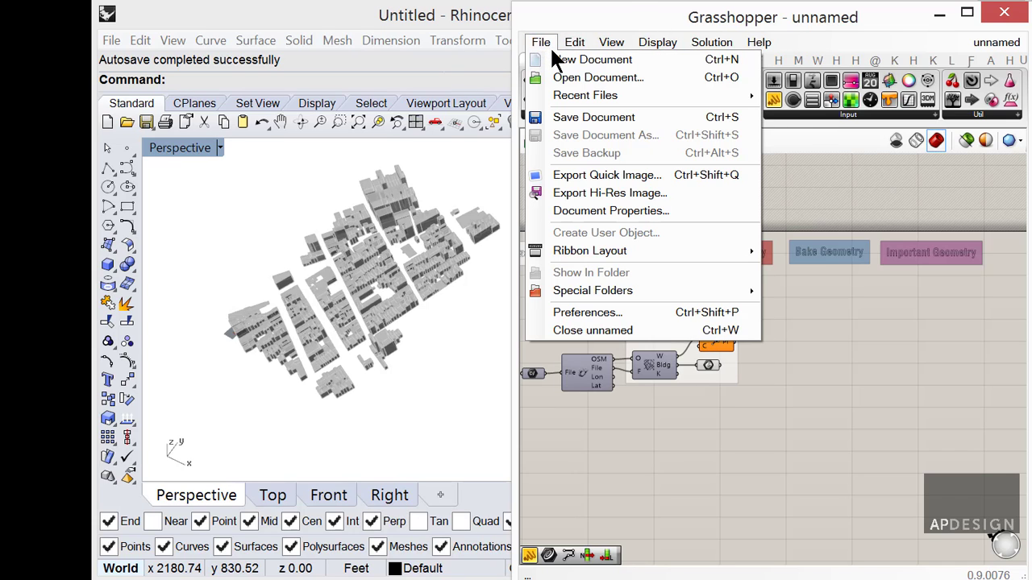
{"action": "left_click", "coordinate": [591, 313]}
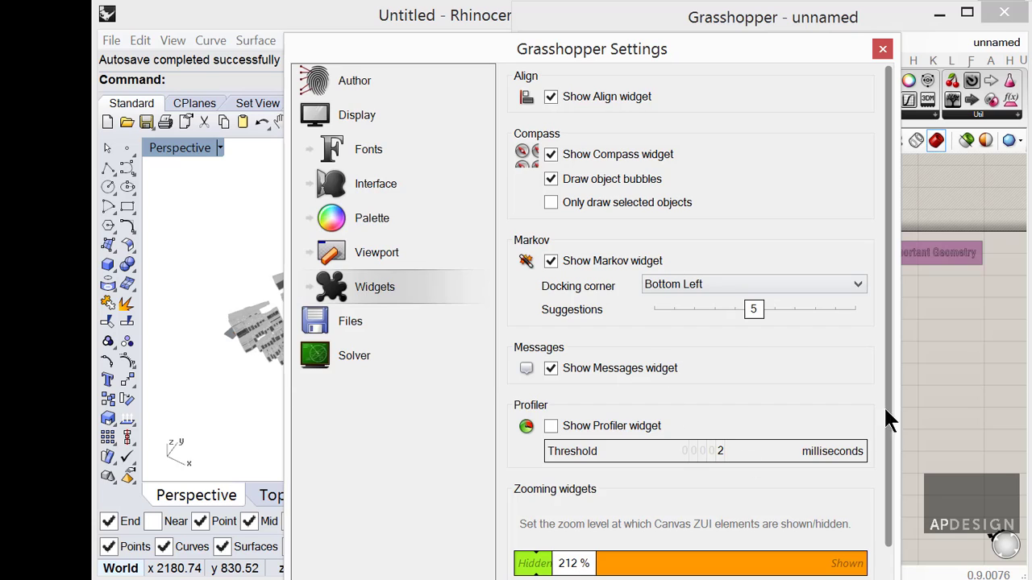
{"action": "left_click_drag", "start_coordinate": [891, 331], "coordinate": [896, 264]}
{"action": "left_click", "coordinate": [353, 320]}
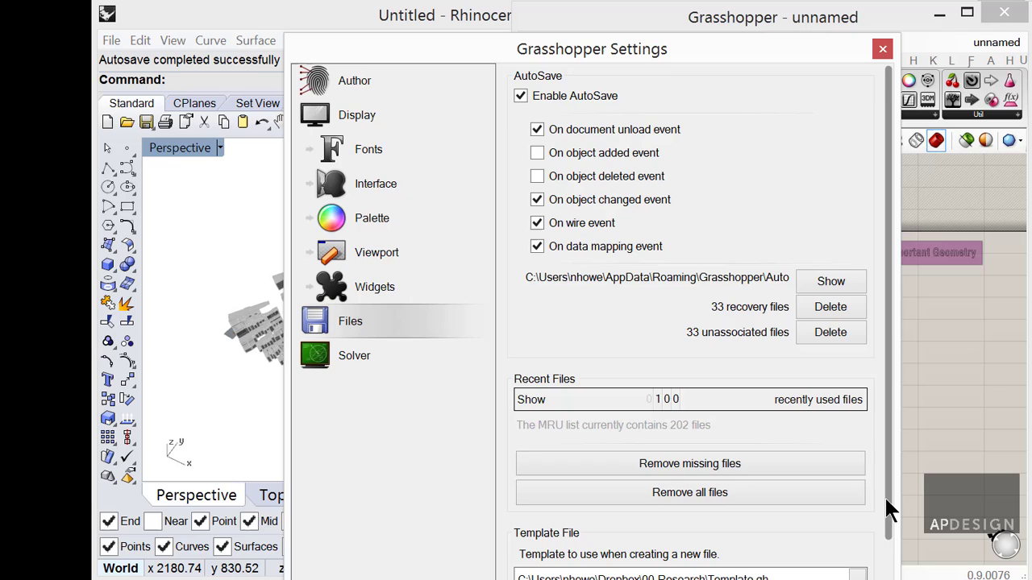
{"action": "scroll", "coordinate": [884, 509], "scroll_direction": "down", "scroll_amount": 1}
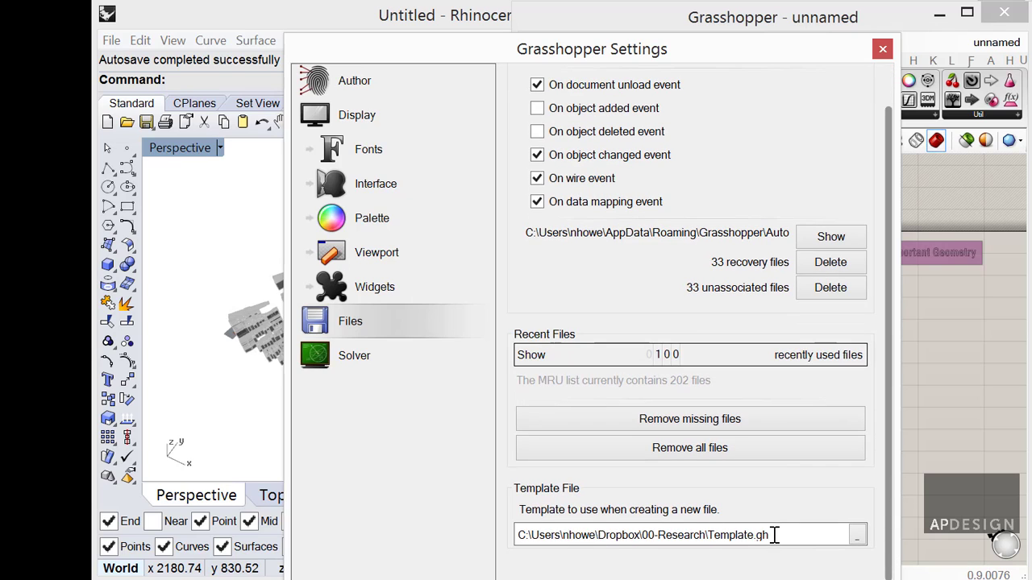
{"action": "left_click_drag", "start_coordinate": [774, 535], "coordinate": [501, 535]}
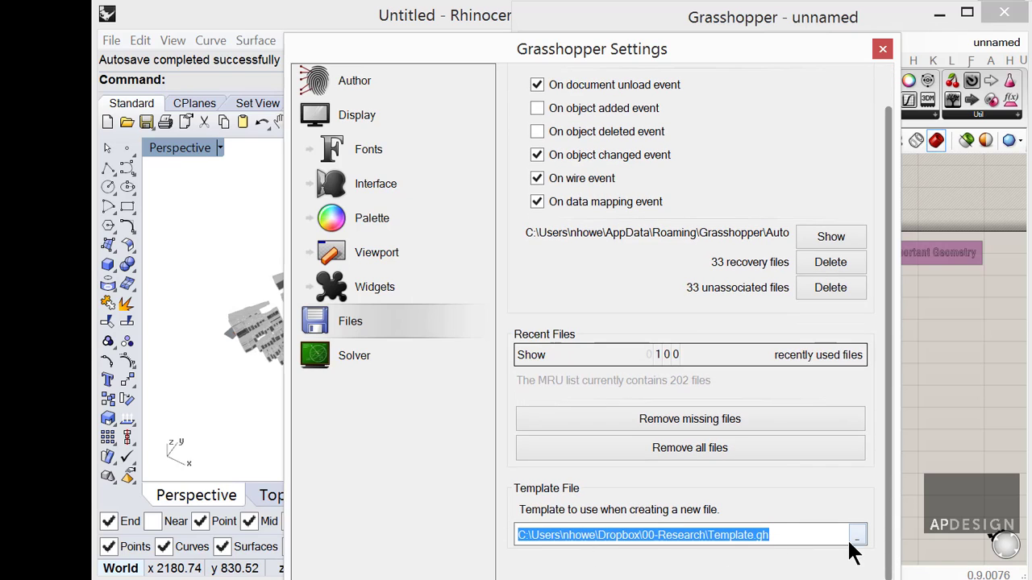
{"action": "left_click", "coordinate": [949, 480]}
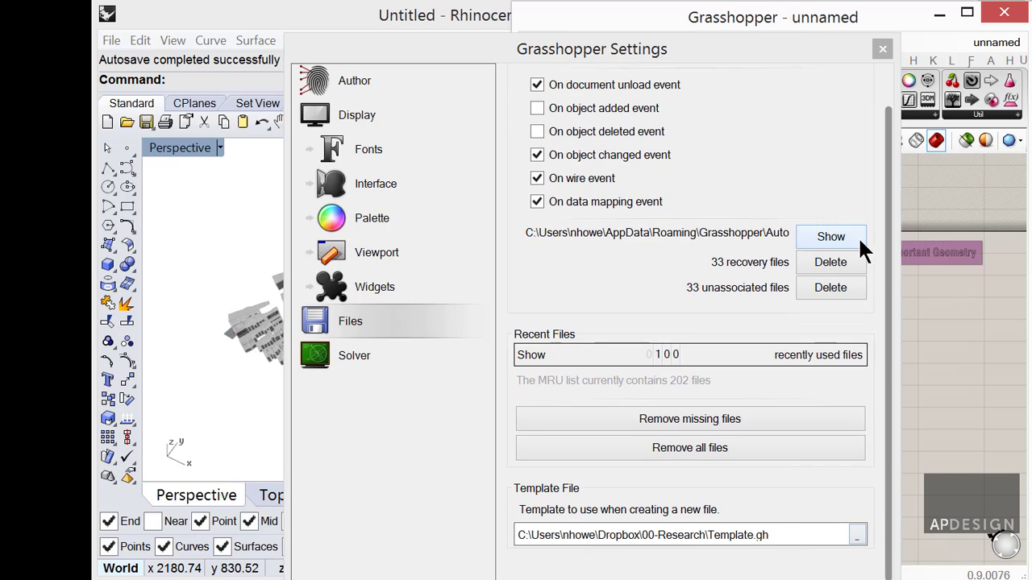
{"action": "left_click", "coordinate": [879, 51]}
{"action": "right_click_drag", "start_coordinate": [855, 309], "coordinate": [914, 300]}
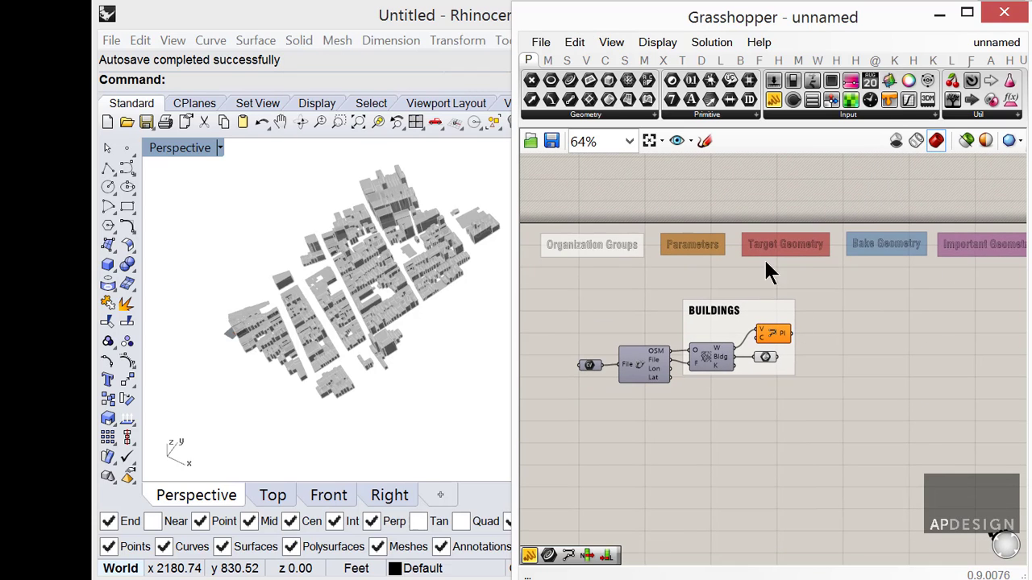
{"action": "right_click_drag", "start_coordinate": [1002, 269], "coordinate": [938, 265]}
{"action": "left_click_drag", "start_coordinate": [938, 265], "coordinate": [529, 200]}
{"action": "right_click_drag", "start_coordinate": [801, 327], "coordinate": [846, 313]}
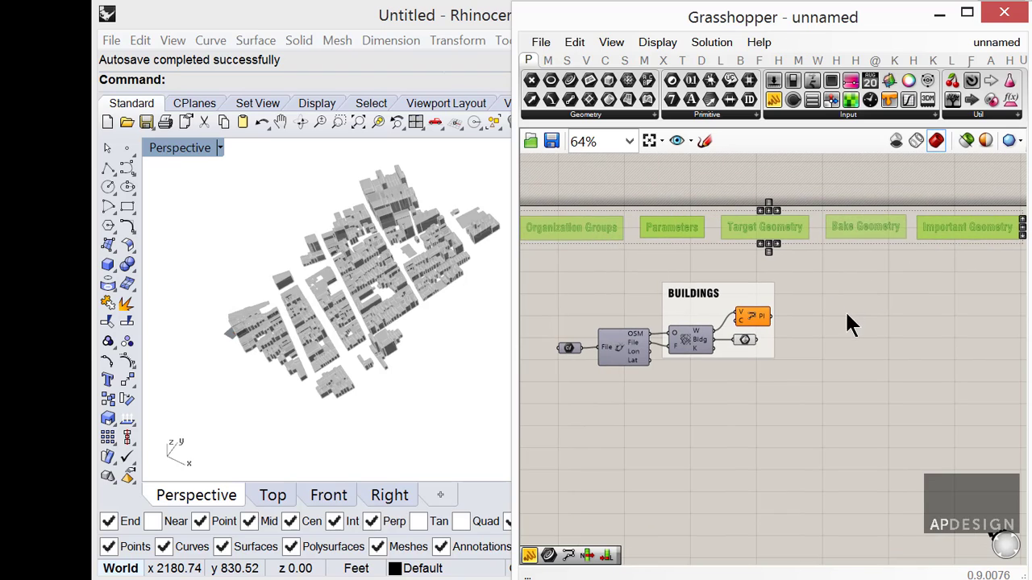
Step: Lower the BUILDINGS label closer to its components and move the whole group up and away from the File component
{"action": "left_click_drag", "start_coordinate": [708, 301], "coordinate": [707, 316]}
{"action": "left_click_drag", "start_coordinate": [795, 374], "coordinate": [684, 292]}
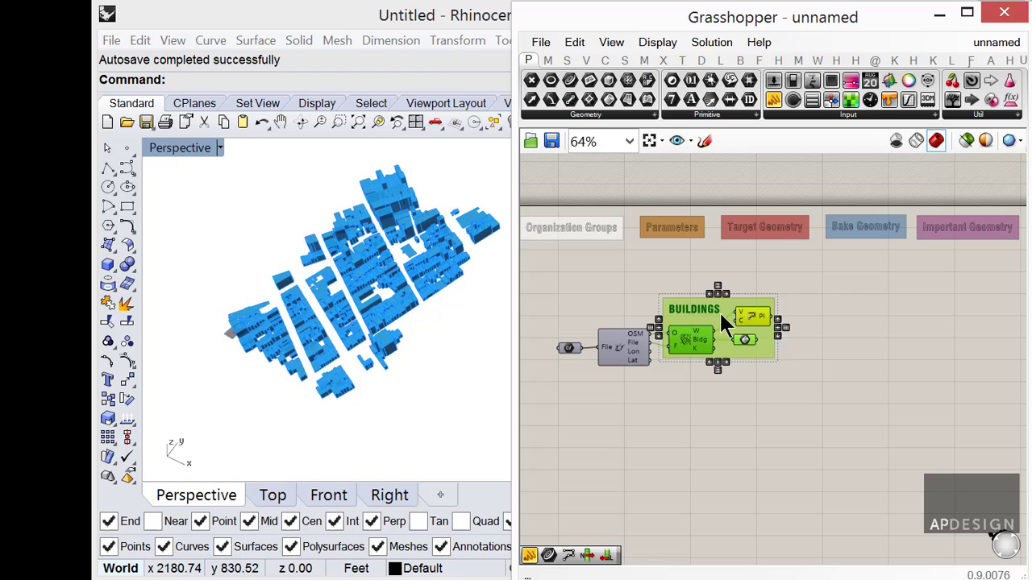
{"action": "left_click_drag", "start_coordinate": [719, 340], "coordinate": [771, 316]}
{"action": "left_click", "coordinate": [835, 328]}
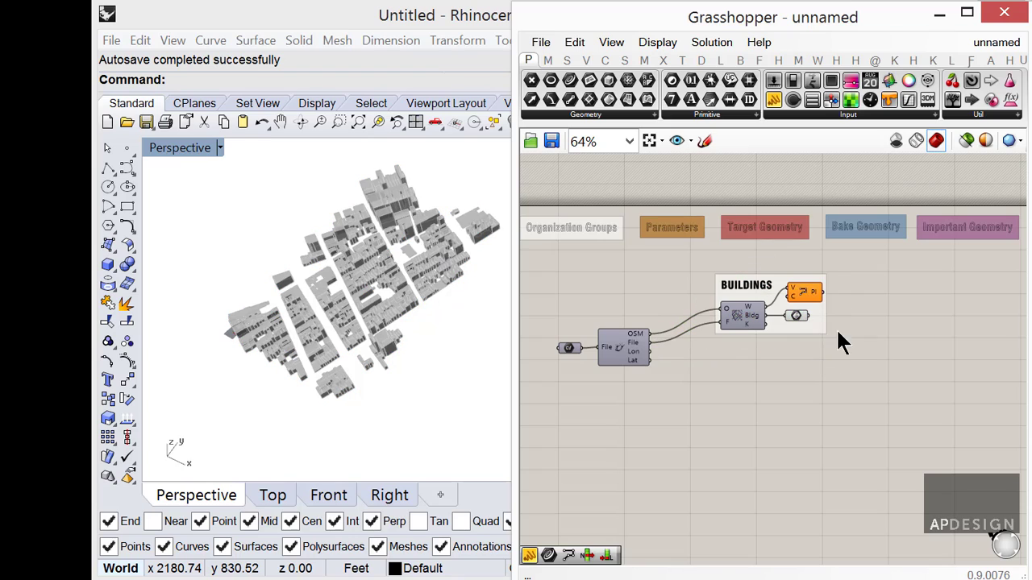
{"action": "left_click", "coordinate": [748, 314]}
{"action": "left_click", "coordinate": [800, 288], "text": "shift"}
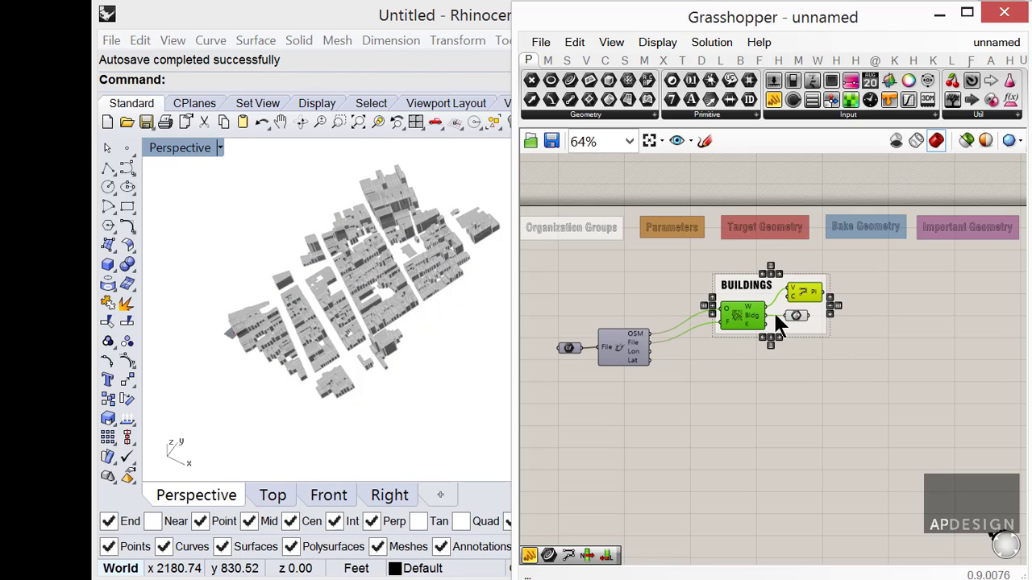
{"action": "left_click", "coordinate": [743, 369]}
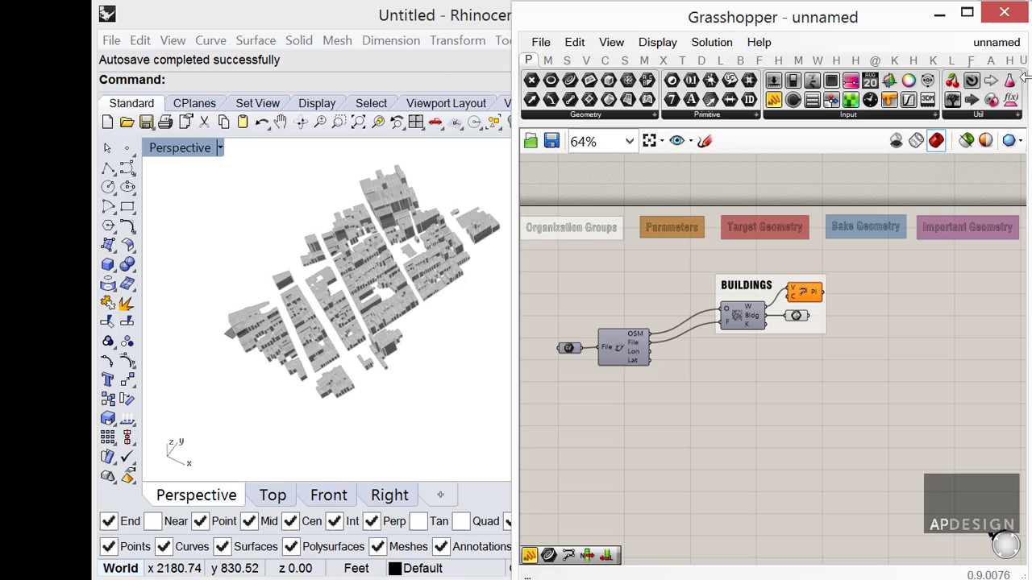
Step: Widen the Grasshopper window, add a second Elk2 OSM Data component below the BUILDINGS group and connect the OSM and File outputs to it
{"action": "left_click_drag", "start_coordinate": [513, 109], "coordinate": [308, 109]}
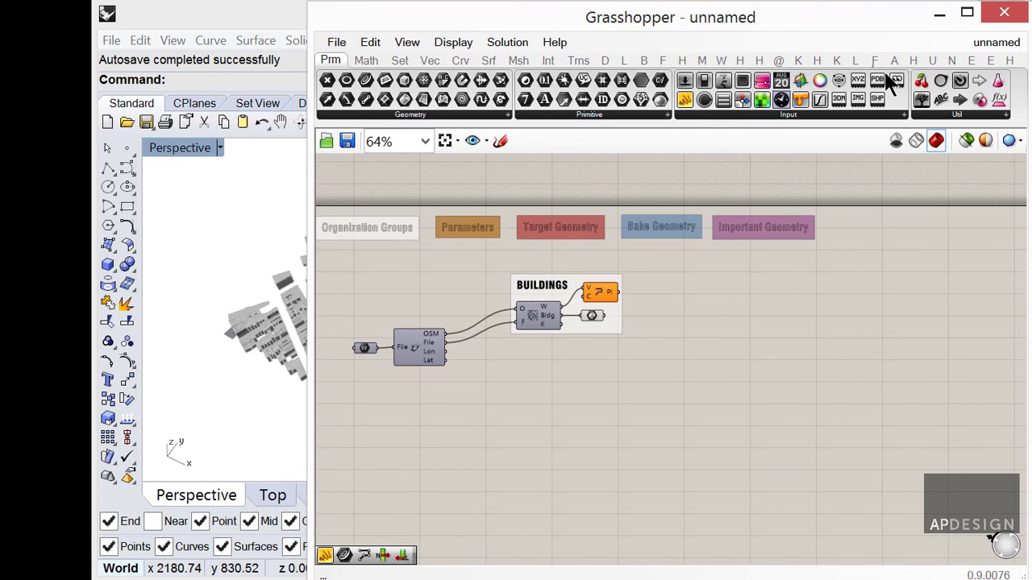
{"action": "left_click", "coordinate": [990, 62]}
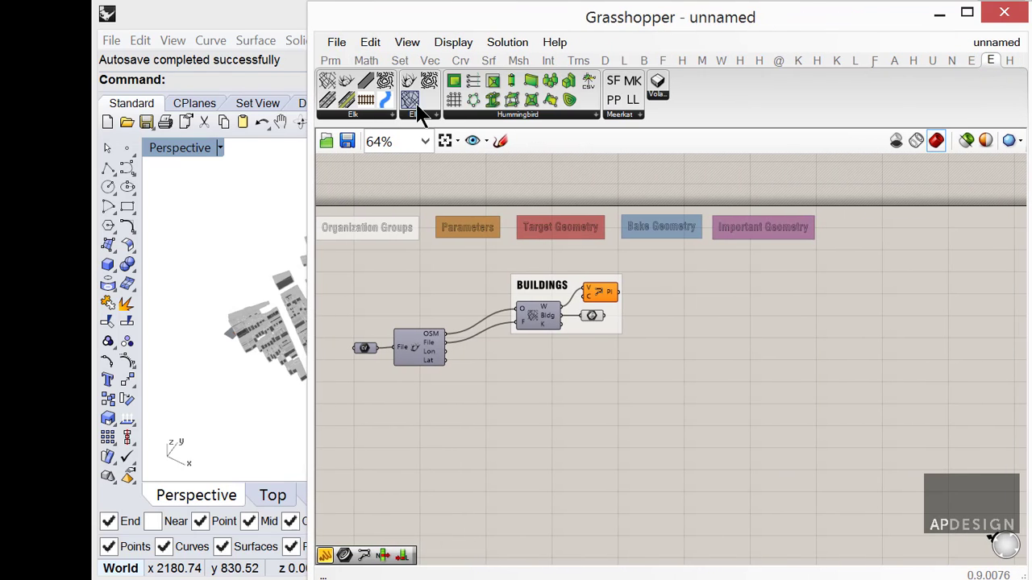
{"action": "left_click_drag", "start_coordinate": [537, 387], "coordinate": [540, 364]}
{"action": "left_click_drag", "start_coordinate": [448, 345], "coordinate": [532, 362]}
{"action": "left_click", "coordinate": [472, 394]}
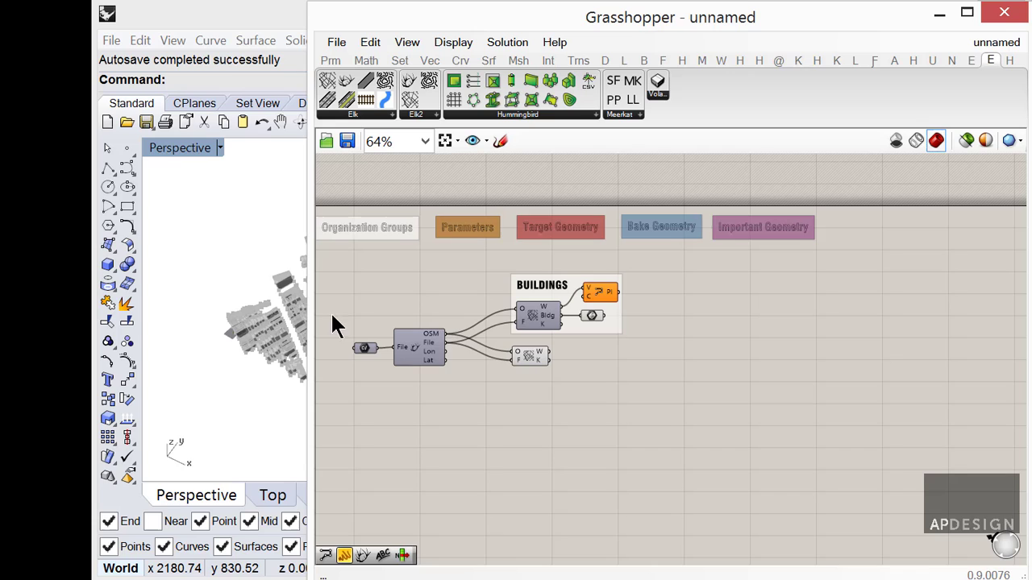
Step: Set the new OSM Data component's feature type to highway
{"action": "right_click", "coordinate": [526, 361]}
{"action": "left_click", "coordinate": [609, 549]}
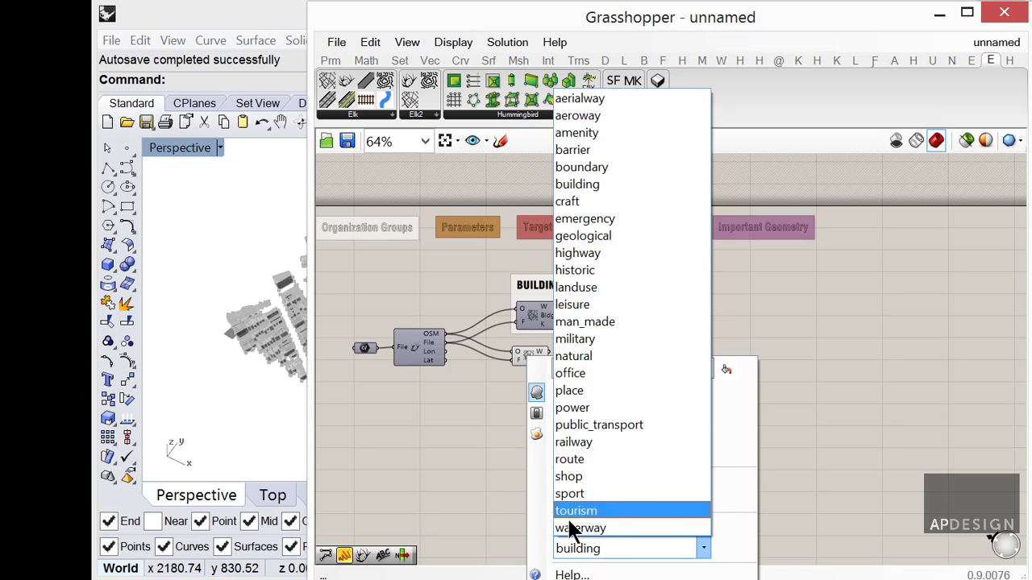
{"action": "left_click", "coordinate": [590, 252]}
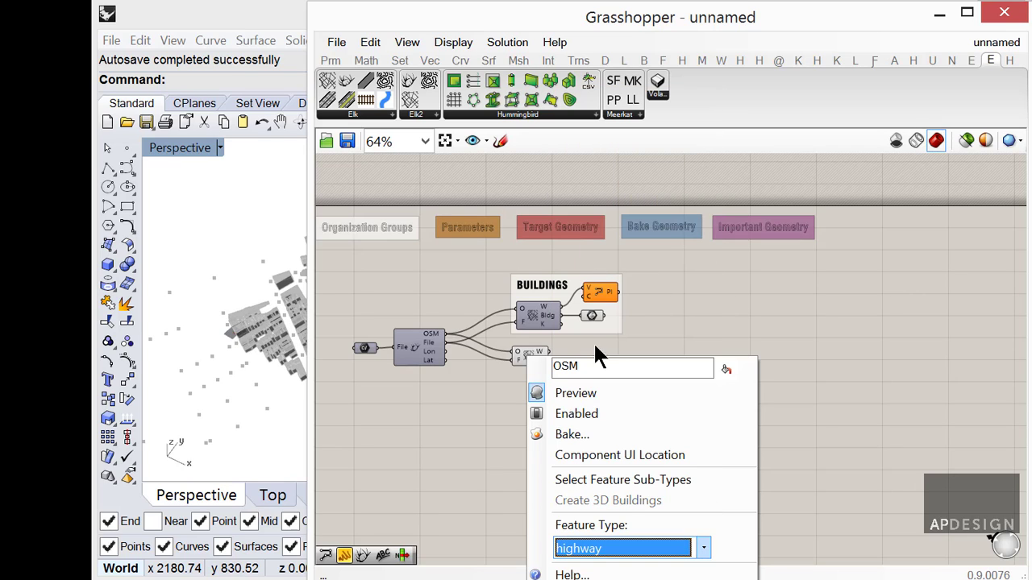
{"action": "left_click", "coordinate": [487, 434]}
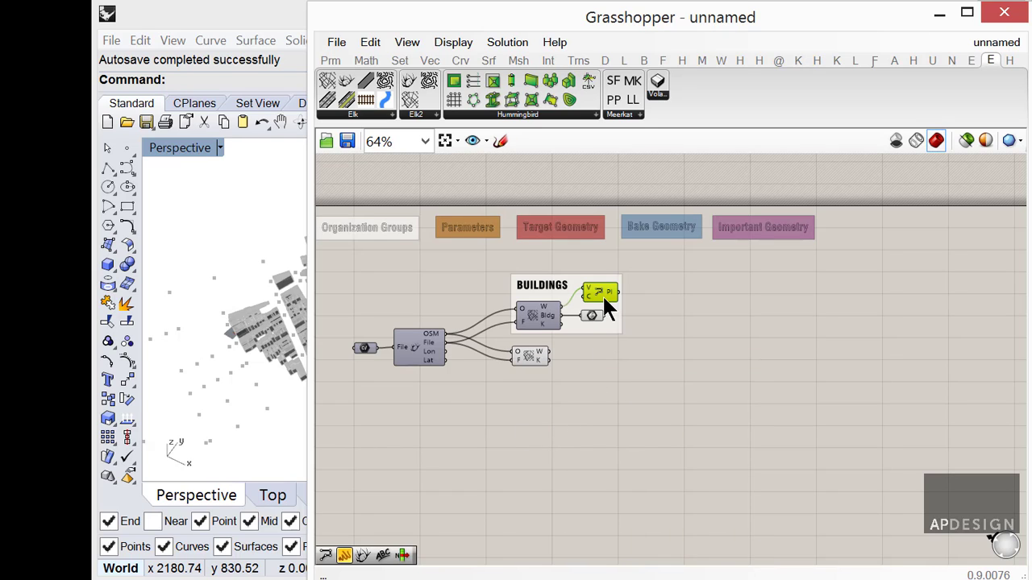
Step: Duplicate the PolyLine component, feed it the highway component's W output, and show more of the Perspective viewport to view the road lines
{"action": "left_click_drag", "start_coordinate": [603, 297], "coordinate": [625, 369], "text": "alt"}
{"action": "scroll", "coordinate": [542, 355], "scroll_direction": "up", "scroll_amount": 2}
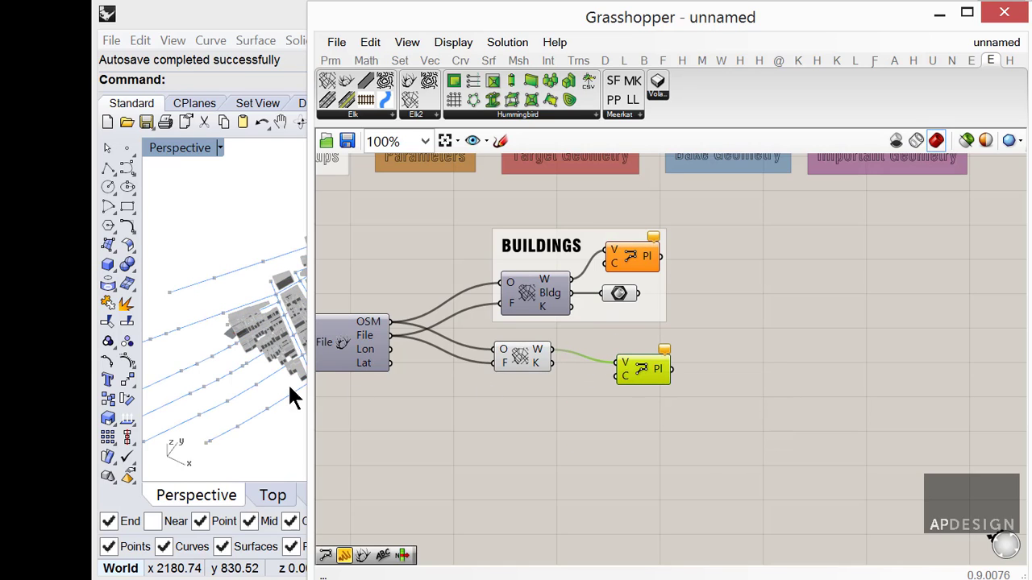
{"action": "scroll", "coordinate": [287, 383], "scroll_direction": "up", "scroll_amount": 3}
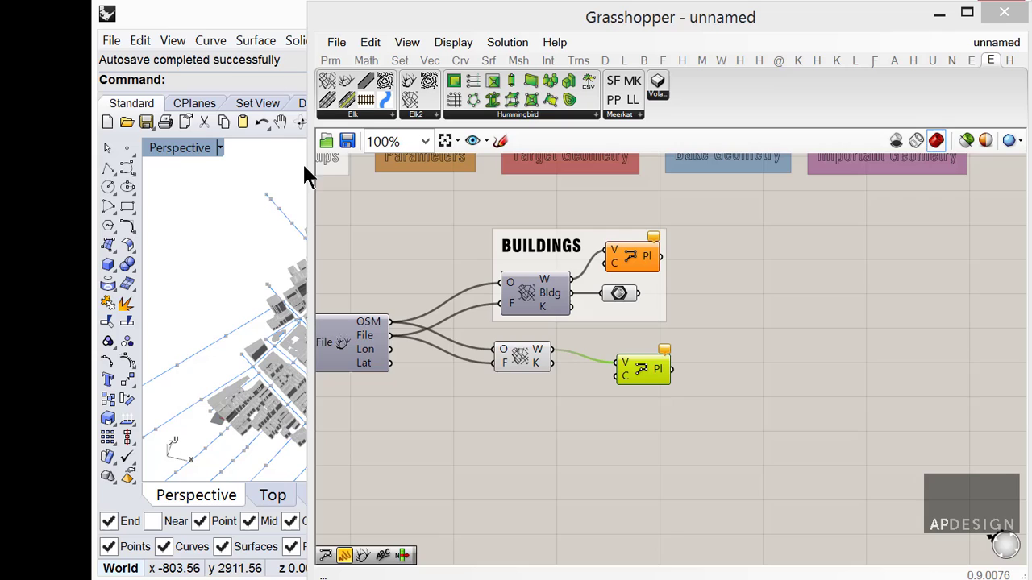
{"action": "left_click_drag", "start_coordinate": [306, 169], "coordinate": [635, 169]}
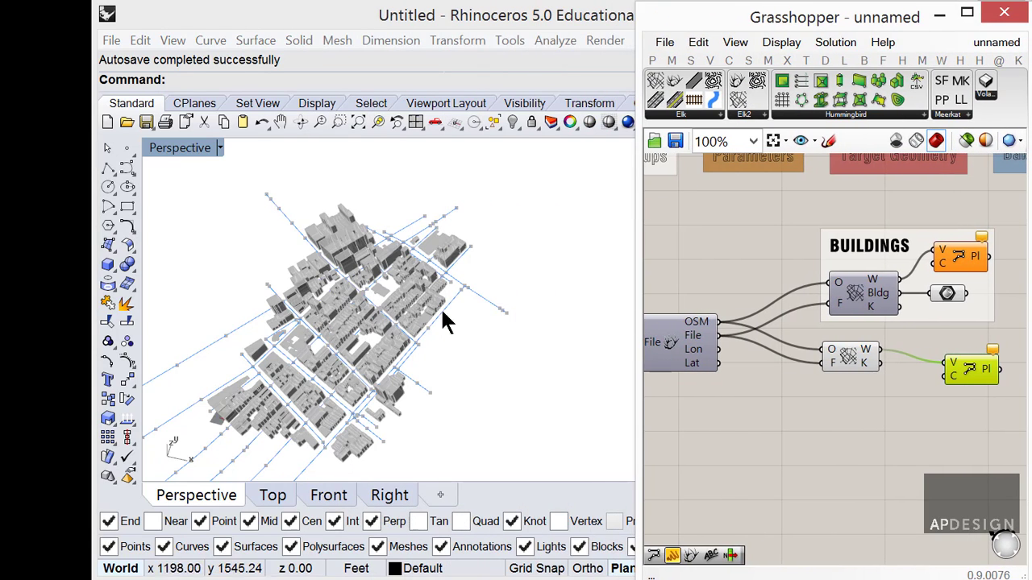
Step: Inspect the road lines running between the building blocks from above and at closer range
{"action": "right_click_drag", "start_coordinate": [446, 320], "coordinate": [405, 367]}
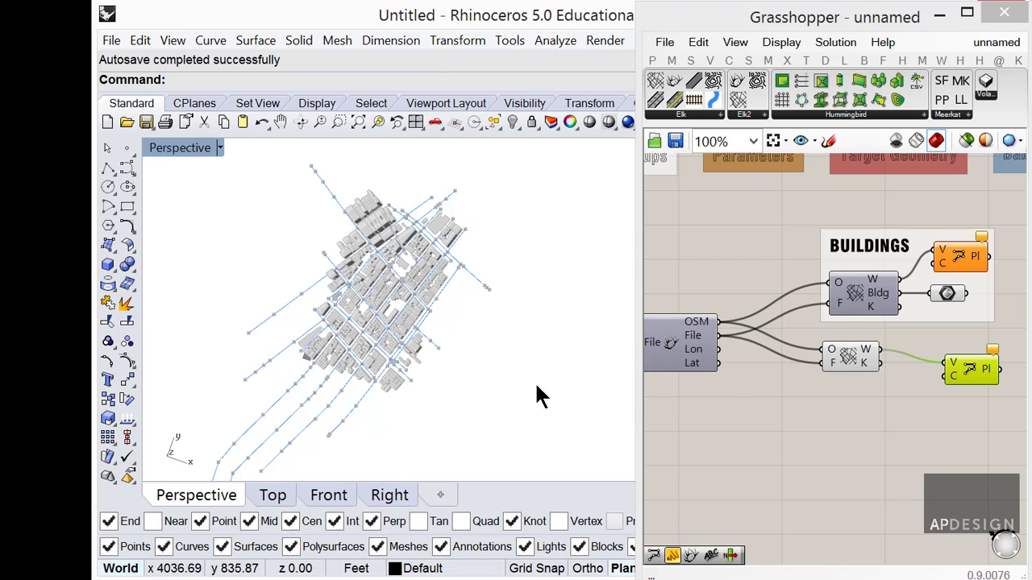
{"action": "mouse_move", "coordinate": [467, 392]}
{"action": "right_mouse_down"}
{"action": "mouse_move", "coordinate": [535, 277]}
{"action": "mouse_move", "coordinate": [523, 263]}
{"action": "mouse_move", "coordinate": [494, 362]}
{"action": "mouse_move", "coordinate": [451, 399]}
{"action": "right_mouse_up"}
{"action": "scroll", "coordinate": [476, 371], "scroll_direction": "up", "scroll_amount": 5}
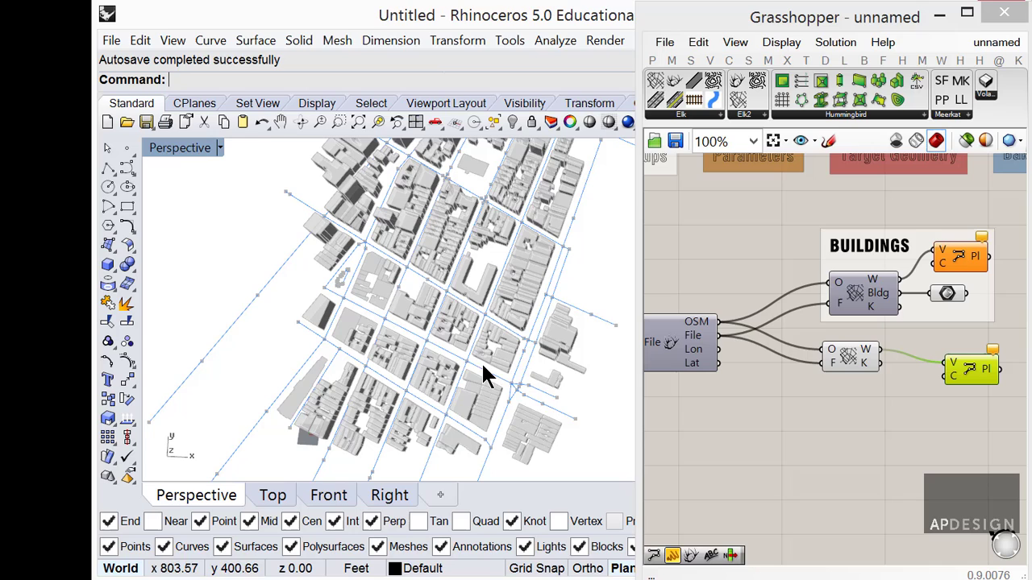
{"action": "right_click_drag", "start_coordinate": [769, 402], "coordinate": [771, 395]}
{"action": "left_click", "coordinate": [848, 384]}
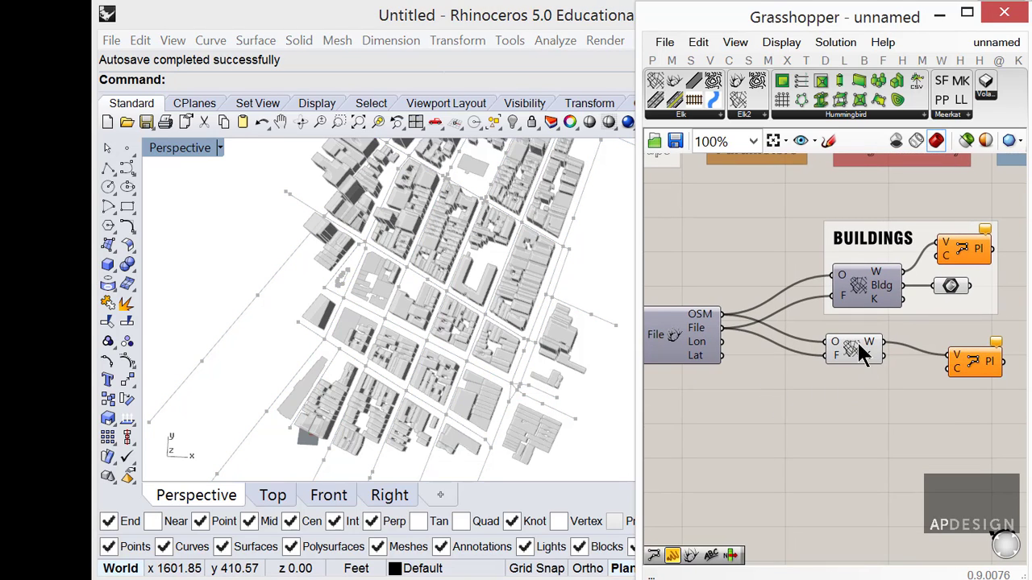
{"action": "left_click", "coordinate": [858, 343]}
{"action": "right_click", "coordinate": [860, 344]}
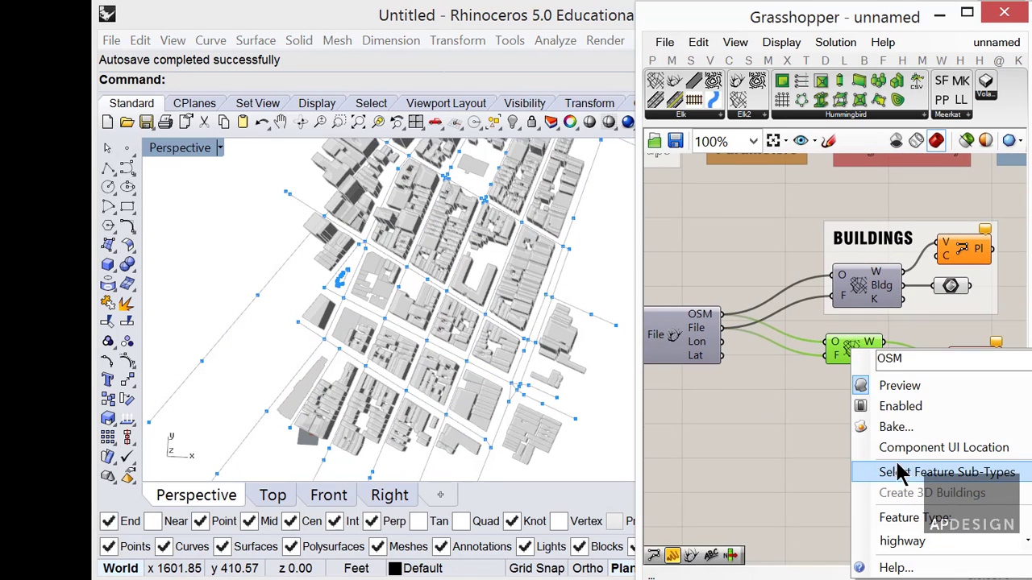
{"action": "left_click", "coordinate": [798, 403]}
{"action": "right_click", "coordinate": [852, 352]}
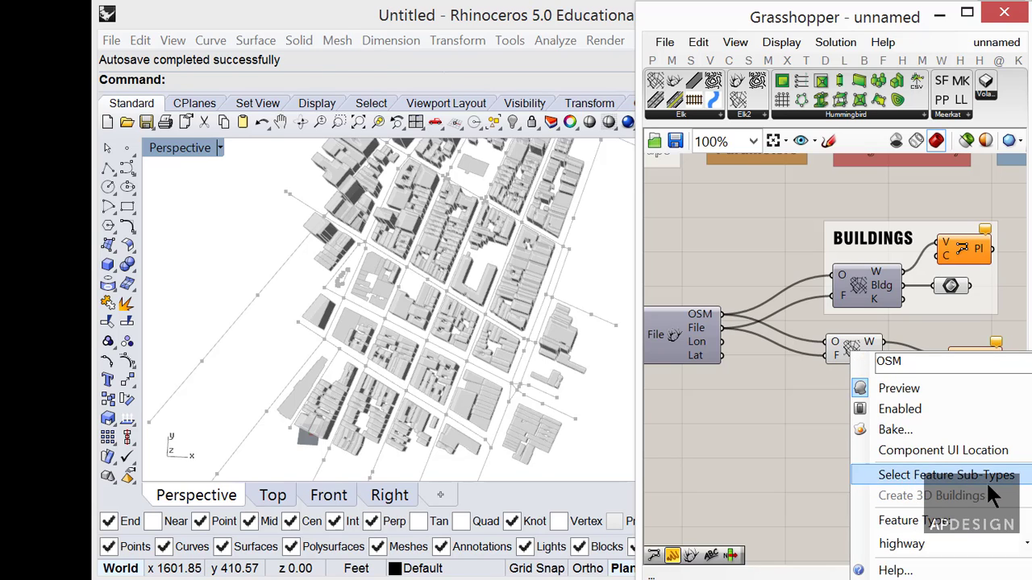
{"action": "left_click", "coordinate": [945, 474]}
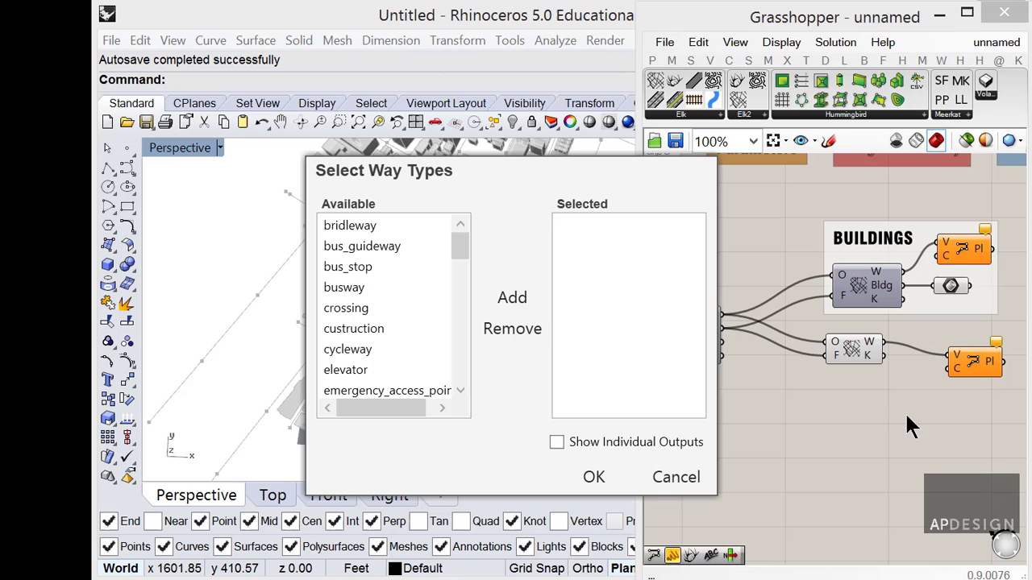
{"action": "left_click", "coordinate": [675, 476]}
{"action": "left_click", "coordinate": [854, 352]}
{"action": "right_click", "coordinate": [858, 348]}
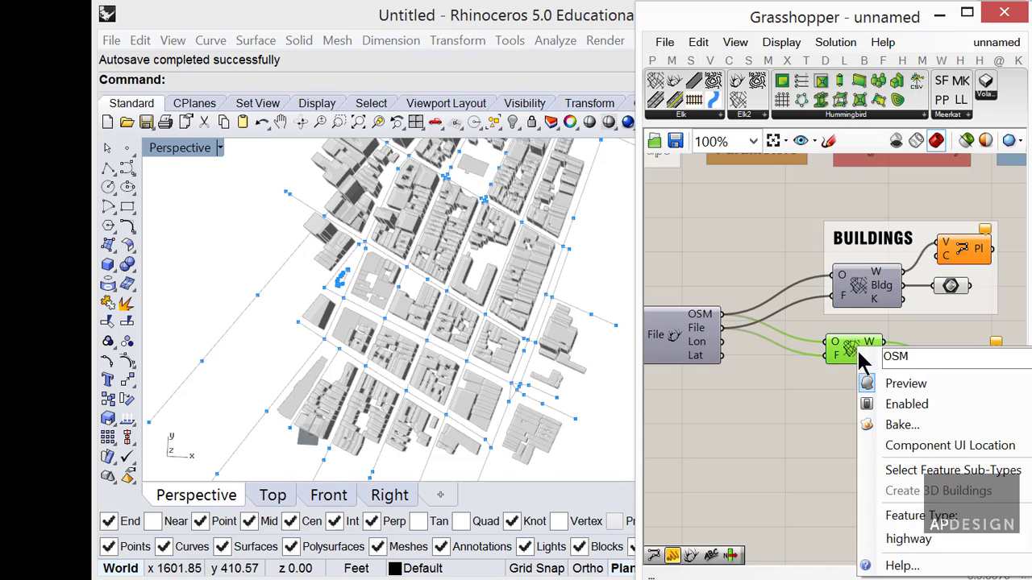
{"action": "left_click", "coordinate": [764, 440]}
Step: Open the feature sub-type selection of the highway OSM component and add primary to the selected way types
{"action": "right_click", "coordinate": [845, 347]}
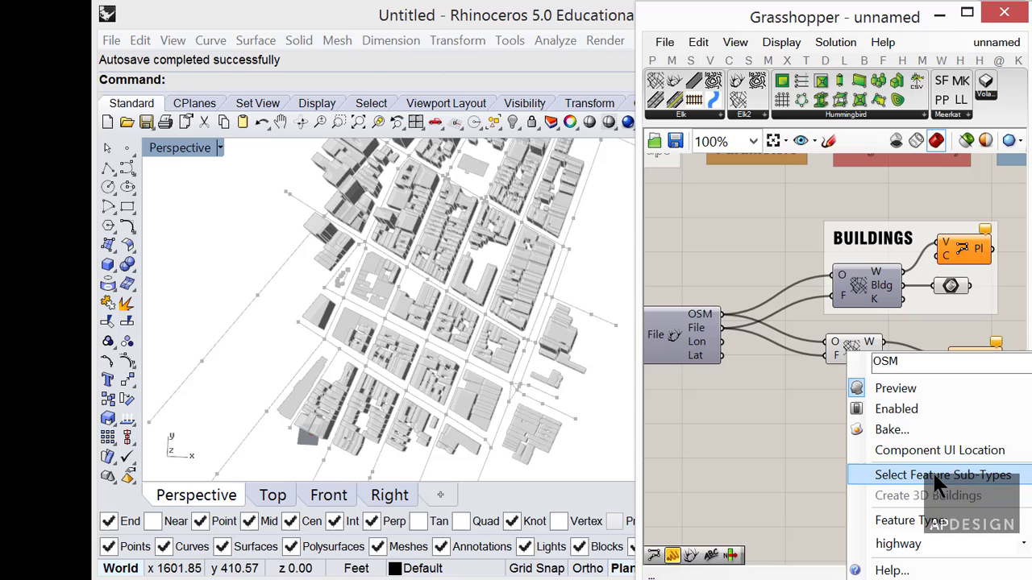
{"action": "left_click", "coordinate": [933, 475]}
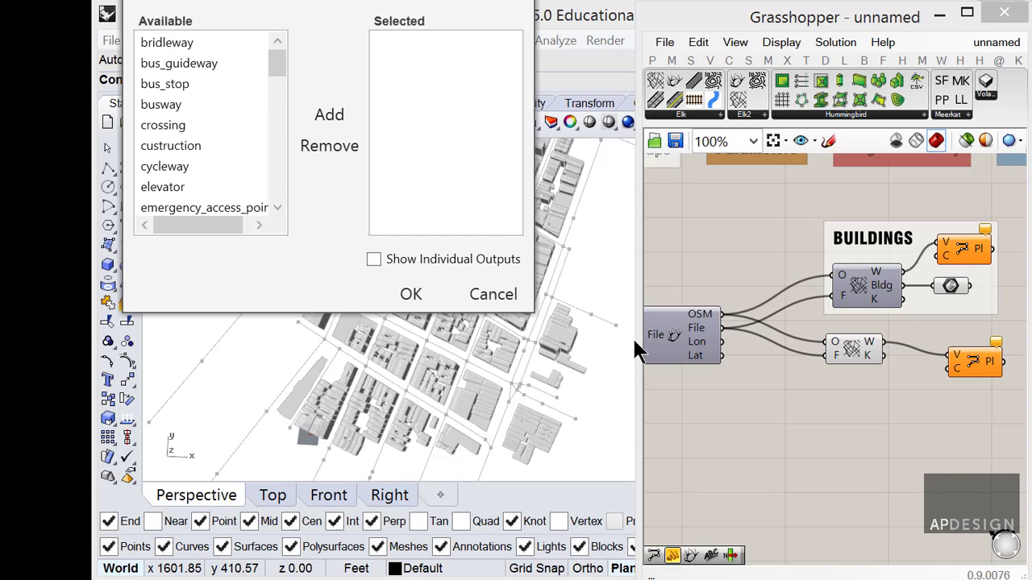
{"action": "mouse_move", "coordinate": [278, 70]}
{"action": "left_mouse_down"}
{"action": "mouse_move", "coordinate": [274, 195]}
{"action": "mouse_move", "coordinate": [282, 65]}
{"action": "left_mouse_up"}
{"action": "left_click_drag", "start_coordinate": [277, 53], "coordinate": [282, 128]}
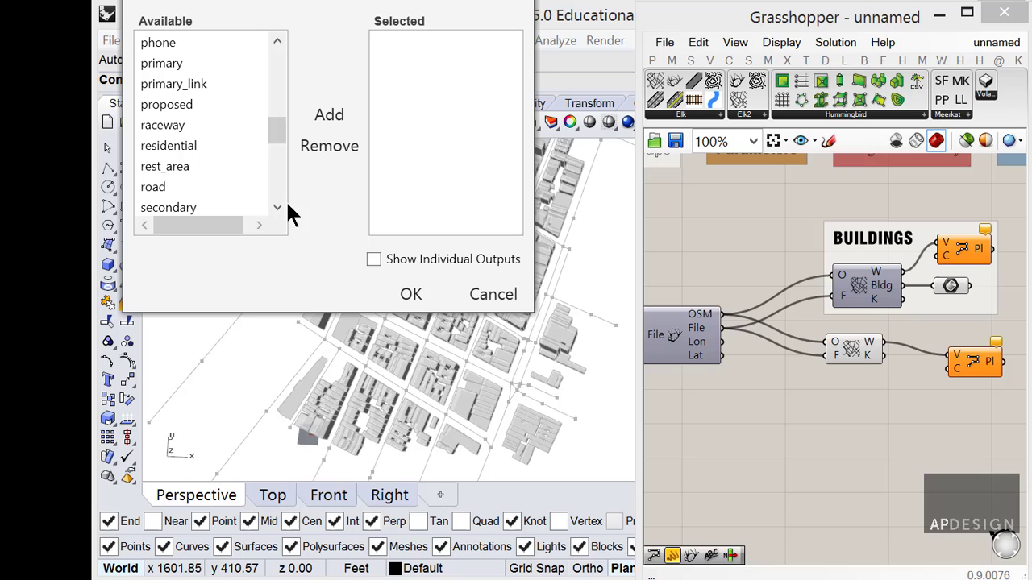
{"action": "left_click", "coordinate": [194, 208]}
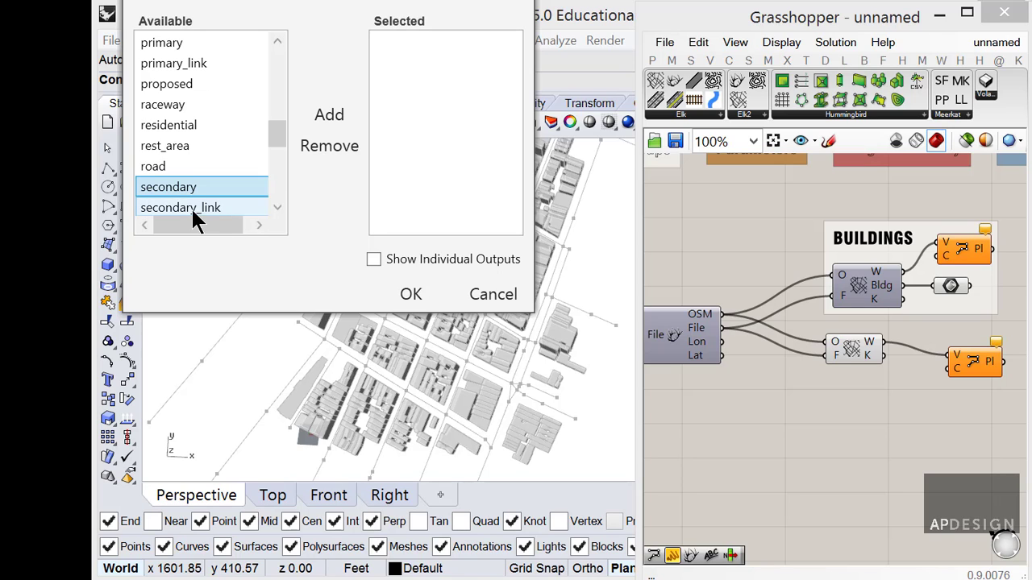
{"action": "mouse_move", "coordinate": [267, 141]}
{"action": "left_mouse_down"}
{"action": "mouse_move", "coordinate": [274, 154]}
{"action": "mouse_move", "coordinate": [277, 99]}
{"action": "mouse_move", "coordinate": [276, 152]}
{"action": "left_mouse_up"}
{"action": "left_click", "coordinate": [190, 187]}
{"action": "left_click", "coordinate": [329, 117]}
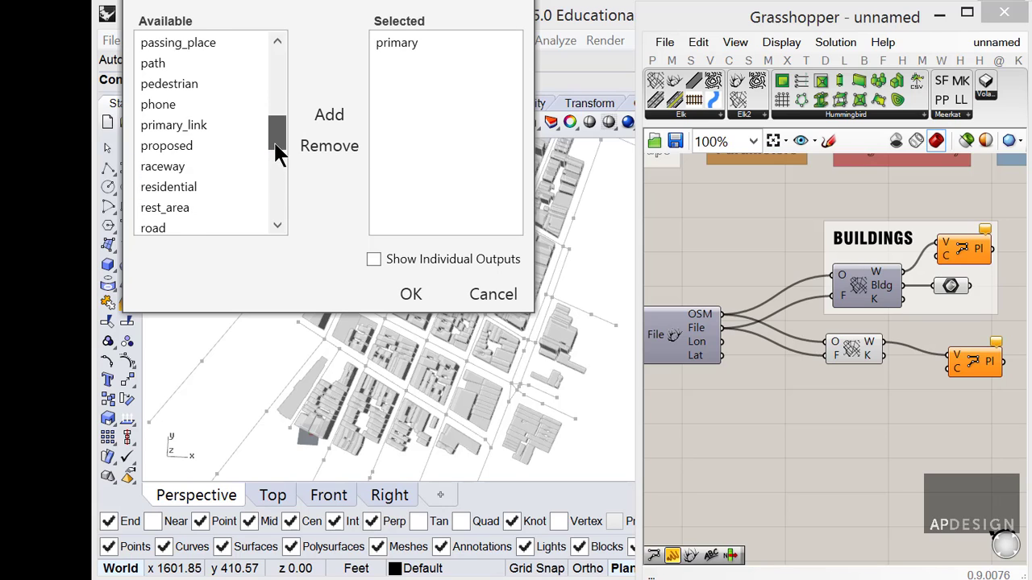
{"action": "left_click", "coordinate": [231, 187]}
{"action": "left_click", "coordinate": [316, 115]}
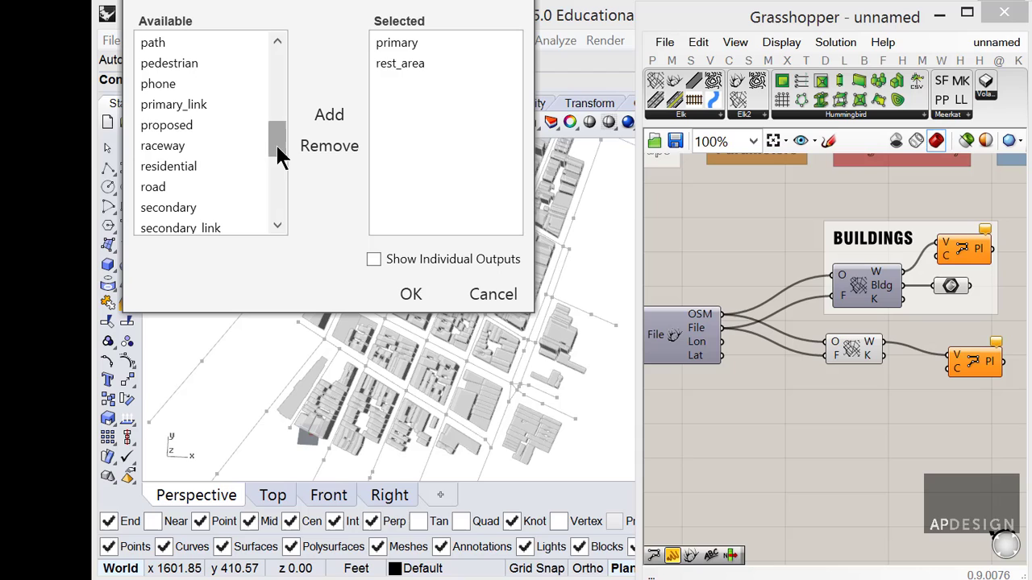
{"action": "left_click", "coordinate": [416, 63]}
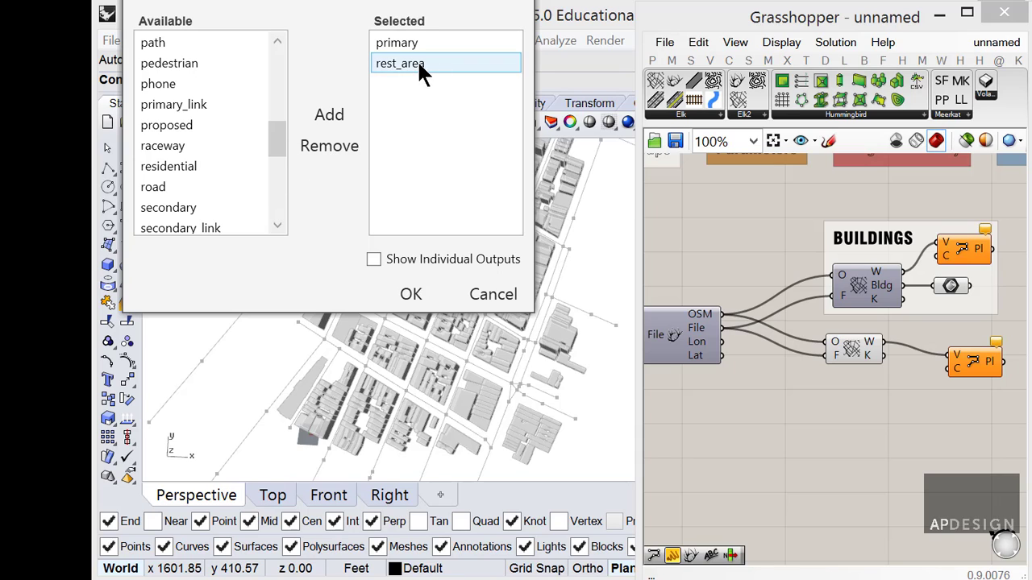
{"action": "left_click", "coordinate": [343, 141]}
Step: Add residential, secondary, tertiary and pedestrian to the selected way types and accept the selection
{"action": "left_click", "coordinate": [214, 164]}
{"action": "left_click", "coordinate": [318, 120]}
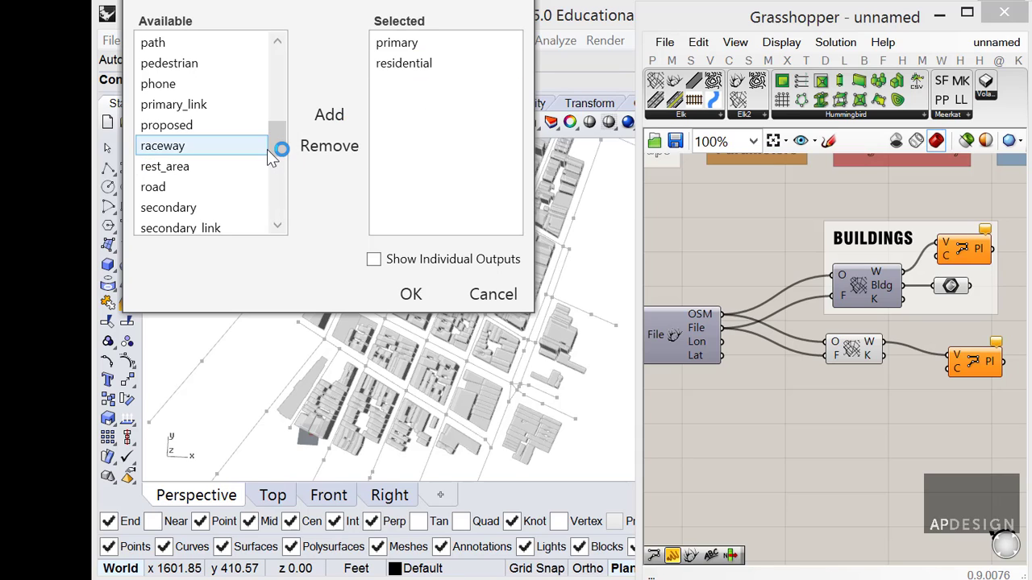
{"action": "left_click", "coordinate": [217, 207]}
{"action": "left_click", "coordinate": [335, 115]}
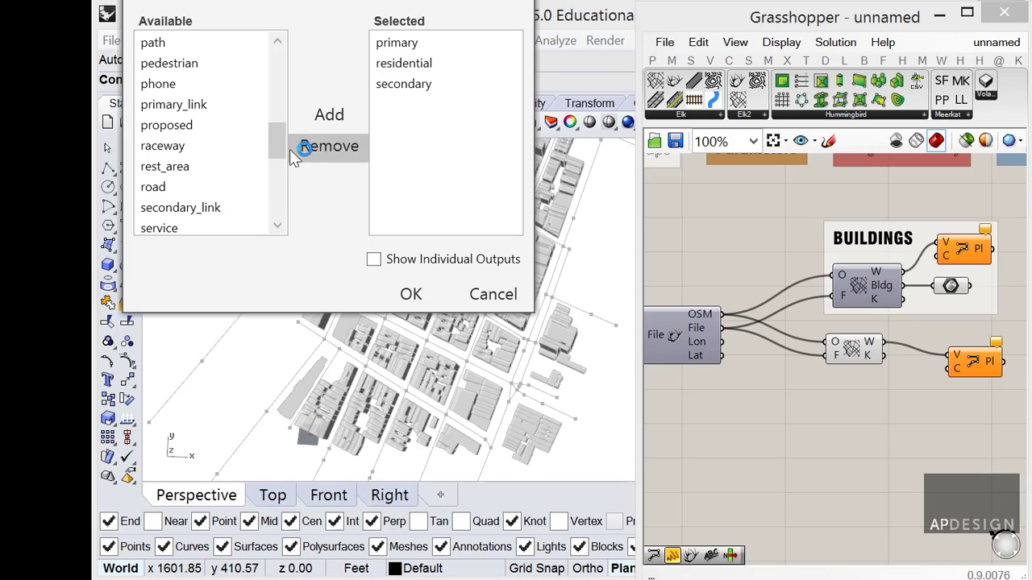
{"action": "left_click_drag", "start_coordinate": [276, 143], "coordinate": [290, 125]}
{"action": "left_click", "coordinate": [208, 125]}
{"action": "left_click", "coordinate": [326, 115]}
{"action": "left_click", "coordinate": [262, 167]}
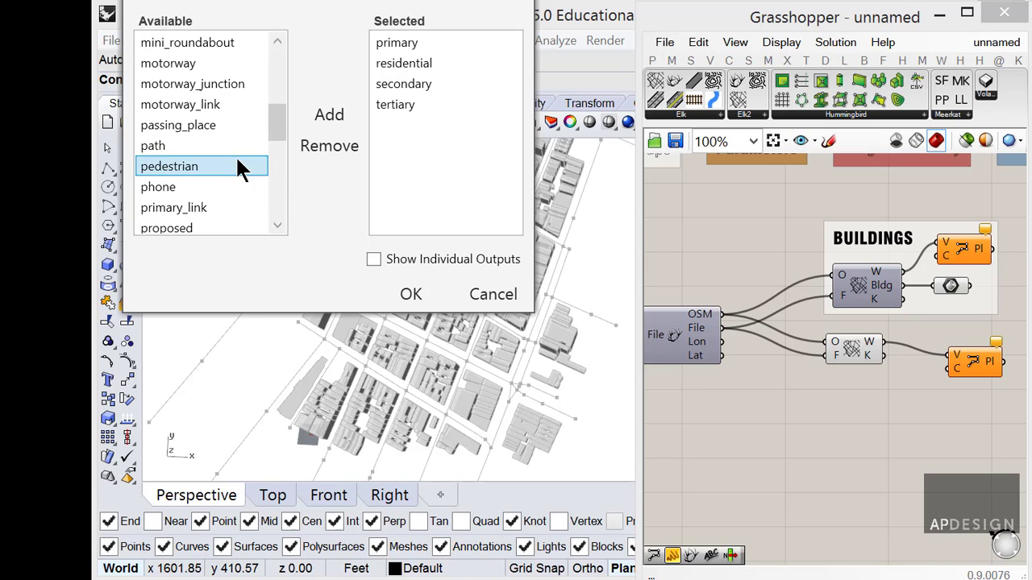
{"action": "left_click", "coordinate": [323, 116]}
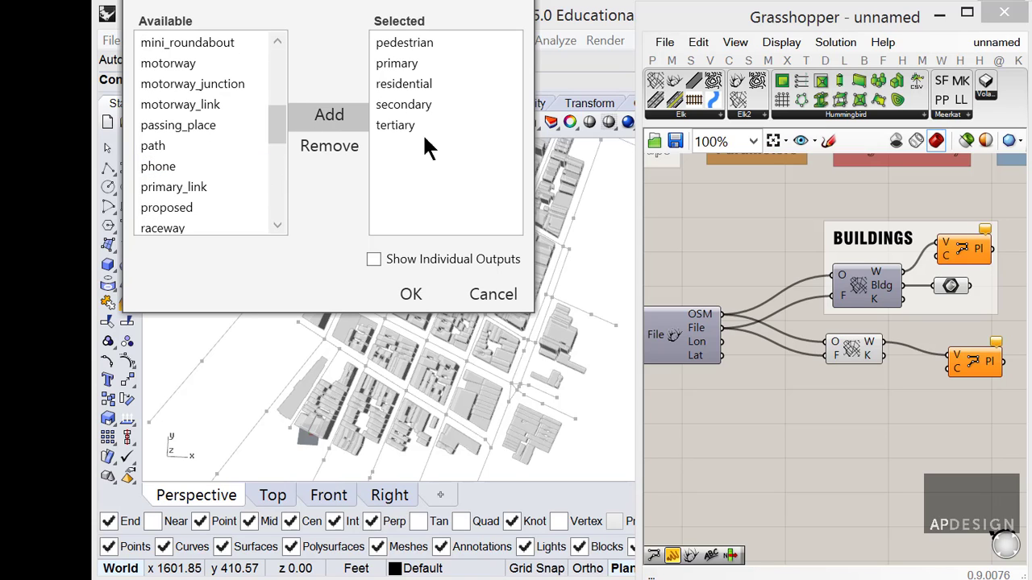
{"action": "left_click", "coordinate": [412, 293]}
Step: Turn on Show Individual Outputs in the highway component's sub-type settings so each way type gets its own output
{"action": "left_click", "coordinate": [864, 355]}
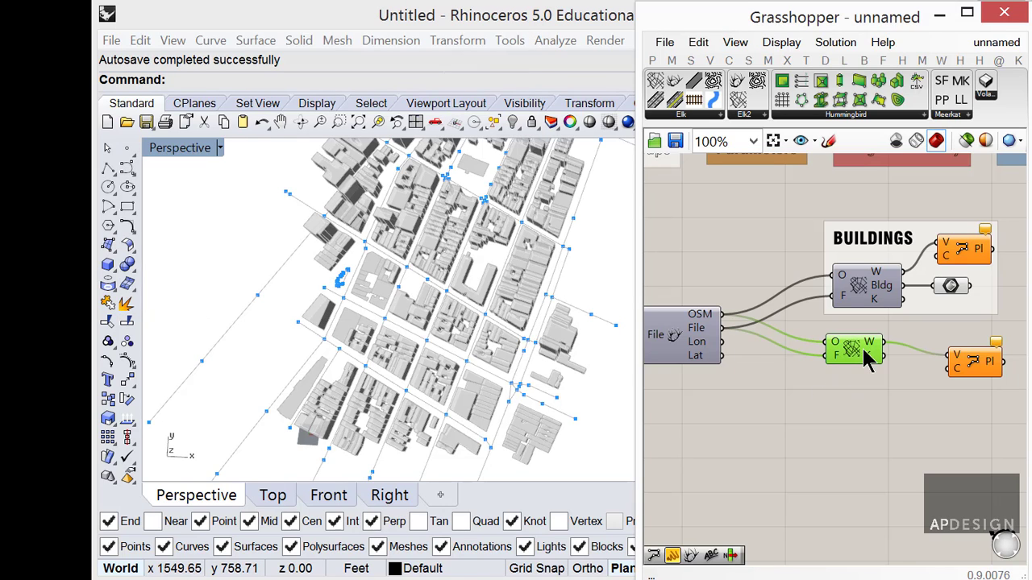
{"action": "right_click", "coordinate": [858, 349]}
{"action": "left_click", "coordinate": [906, 474]}
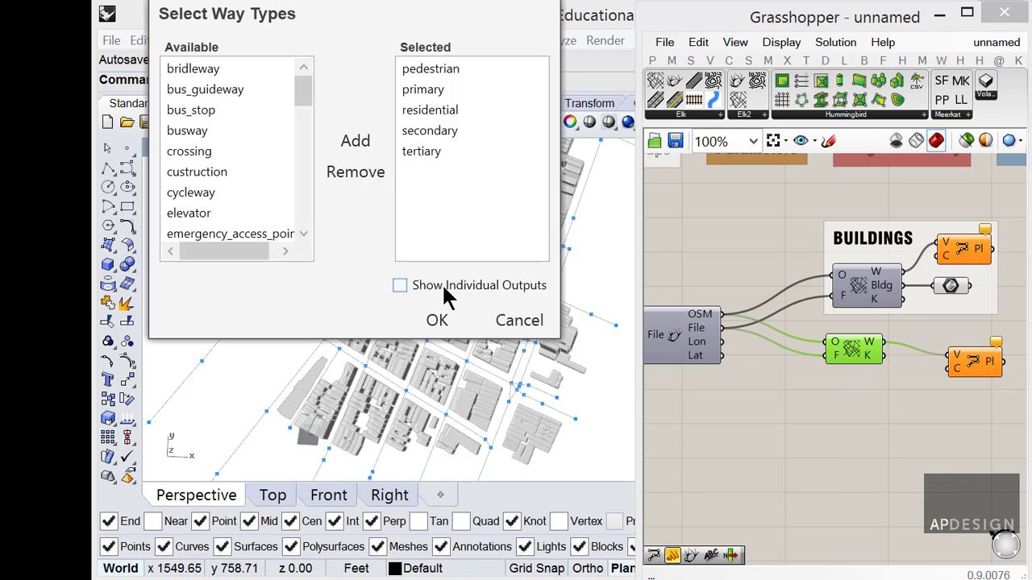
{"action": "left_click", "coordinate": [401, 287]}
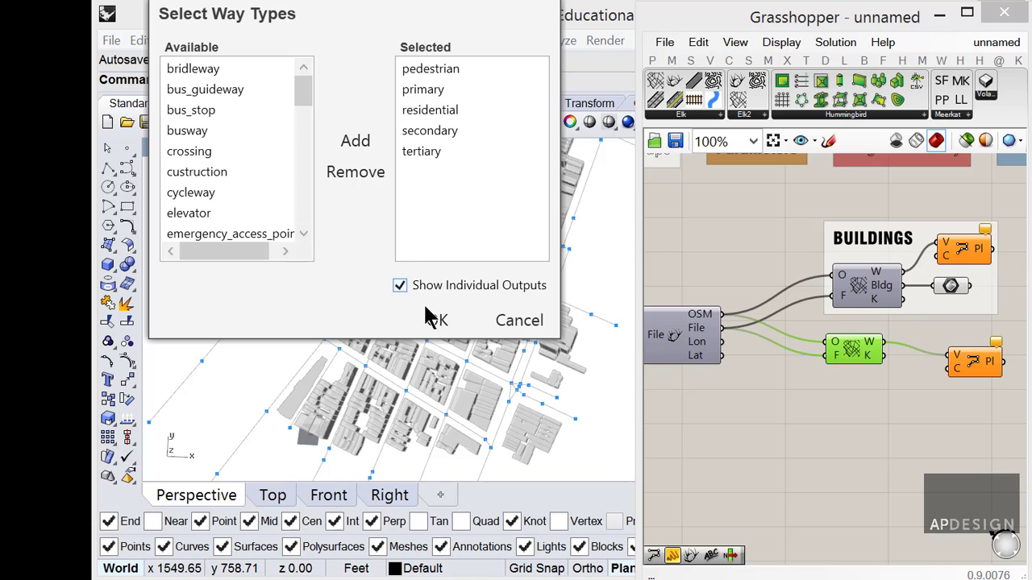
{"action": "left_click", "coordinate": [435, 320]}
Step: Reposition the expanded highway component below the BUILDINGS group and line up the PolyLine with its pedestrian output
{"action": "left_click_drag", "start_coordinate": [827, 411], "coordinate": [819, 429]}
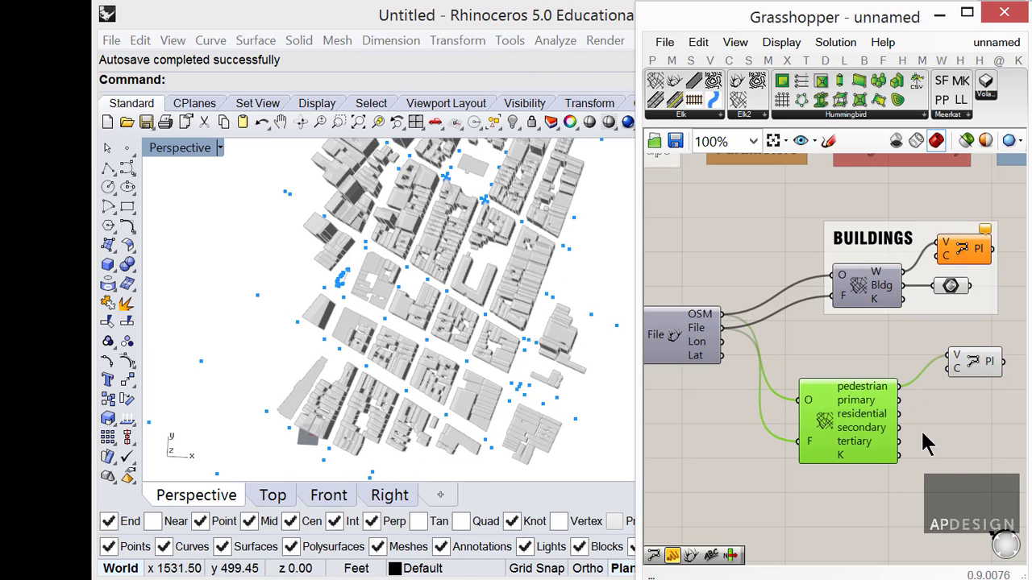
{"action": "right_click_drag", "start_coordinate": [942, 437], "coordinate": [850, 389]}
{"action": "left_click_drag", "start_coordinate": [760, 382], "coordinate": [780, 350]}
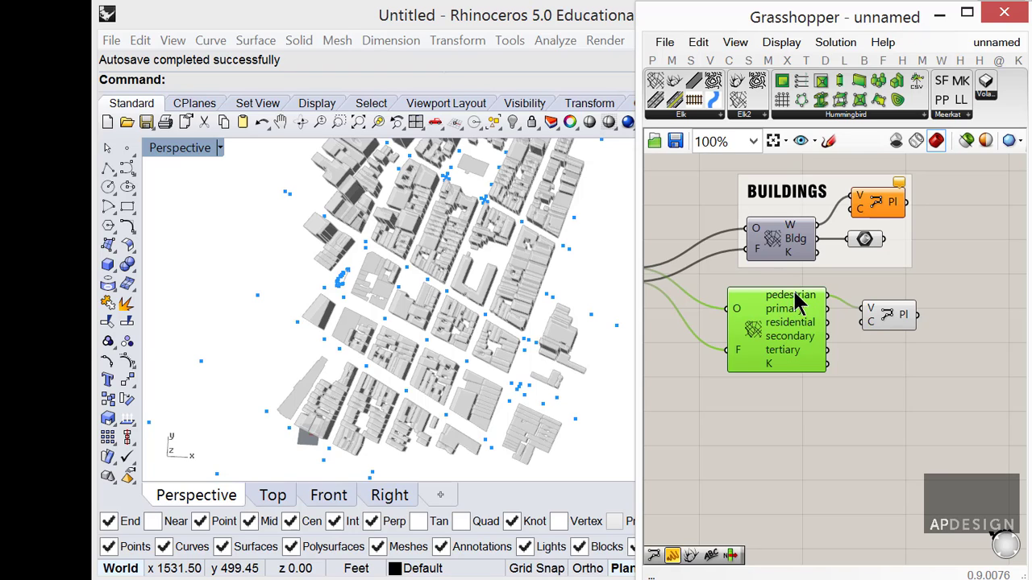
{"action": "left_click", "coordinate": [888, 355]}
{"action": "left_click", "coordinate": [919, 317]}
{"action": "left_click_drag", "start_coordinate": [921, 313], "coordinate": [916, 315]}
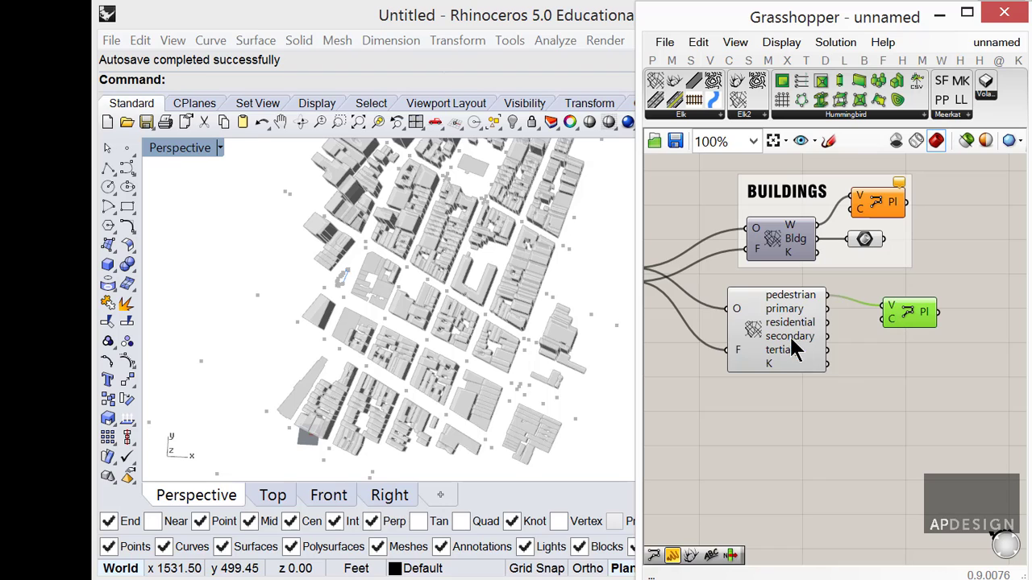
{"action": "left_click_drag", "start_coordinate": [910, 318], "coordinate": [907, 306]}
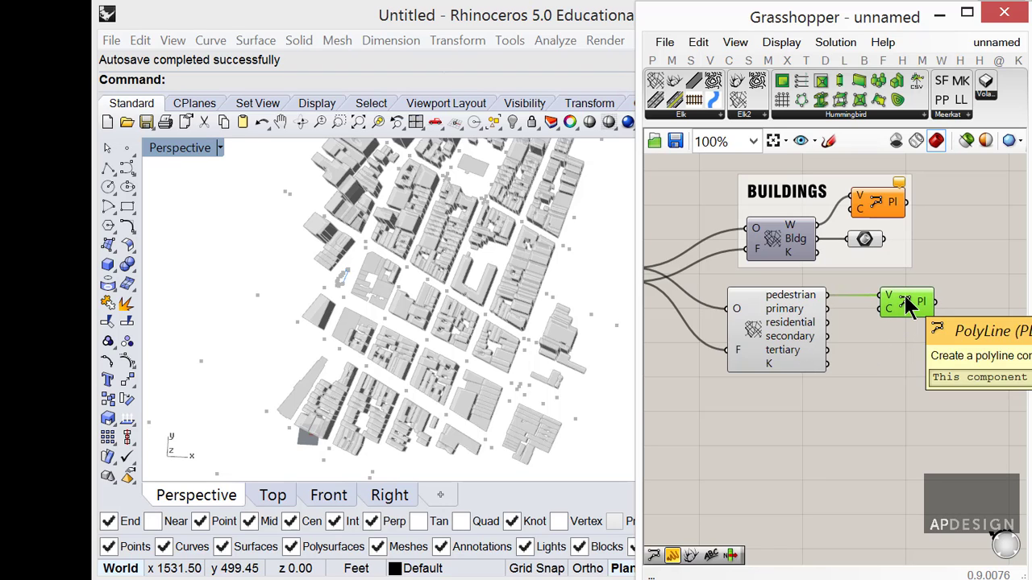
{"action": "left_click", "coordinate": [933, 337]}
Step: Duplicate the PolyLine component four times and connect the primary, residential, secondary and tertiary outputs to the copies' V inputs
{"action": "right_click_drag", "start_coordinate": [568, 343], "coordinate": [567, 310]}
{"action": "scroll", "coordinate": [567, 302], "scroll_direction": "down", "scroll_amount": 6}
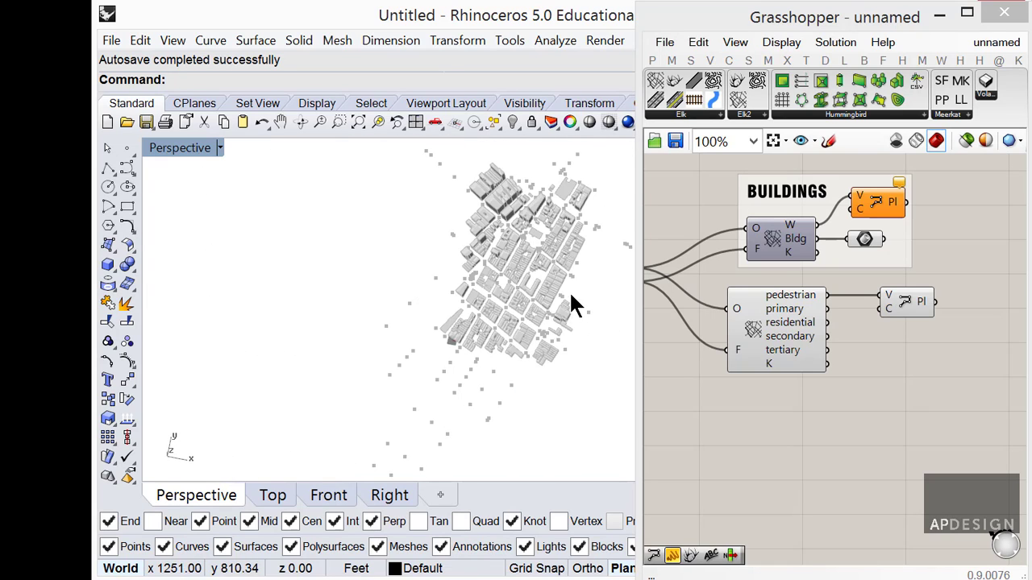
{"action": "scroll", "coordinate": [563, 249], "scroll_direction": "up", "scroll_amount": 5}
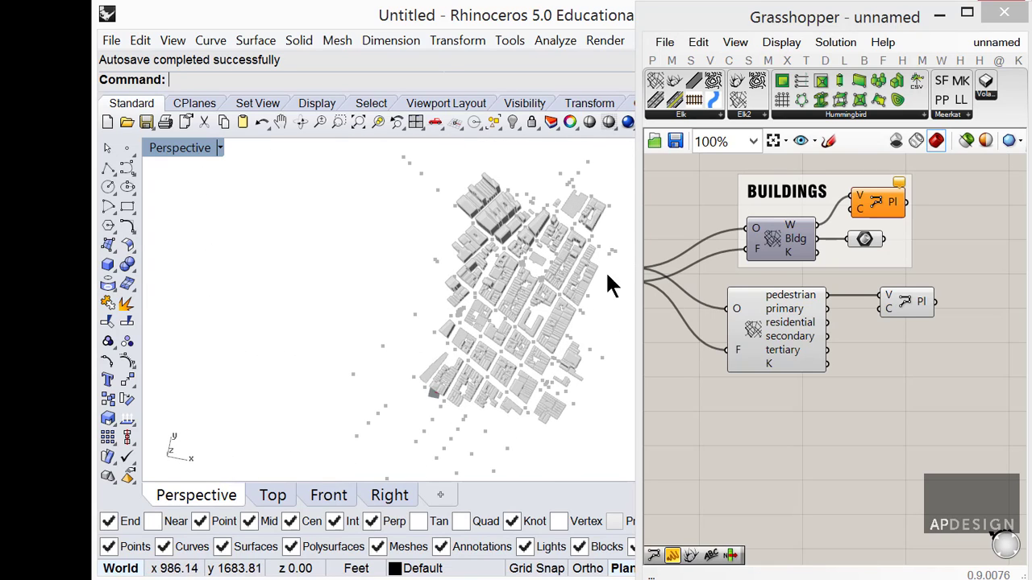
{"action": "left_click", "coordinate": [906, 309]}
{"action": "left_click_drag", "start_coordinate": [896, 308], "coordinate": [899, 338], "text": "alt"}
{"action": "mouse_move", "coordinate": [845, 316]}
{"action": "left_mouse_down"}
{"action": "mouse_move", "coordinate": [884, 325]}
{"action": "mouse_move", "coordinate": [913, 291]}
{"action": "mouse_move", "coordinate": [901, 362]}
{"action": "mouse_move", "coordinate": [909, 379]}
{"action": "mouse_move", "coordinate": [917, 374]}
{"action": "mouse_move", "coordinate": [912, 402]}
{"action": "left_mouse_up"}
{"action": "left_click_drag", "start_coordinate": [829, 336], "coordinate": [908, 437]}
{"action": "key", "text": "ctrl+v"}
{"action": "left_click_drag", "start_coordinate": [883, 427], "coordinate": [830, 360]}
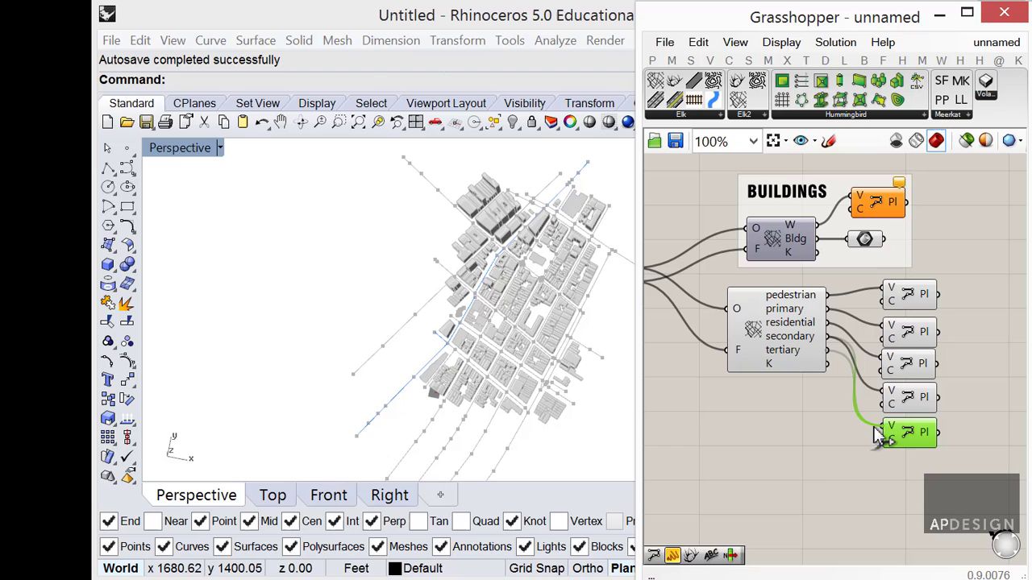
Step: Highlight the pedestrian PolyLine component and inspect the street network from a rotated Perspective view
{"action": "left_click", "coordinate": [914, 452]}
{"action": "right_click_drag", "start_coordinate": [914, 451], "coordinate": [889, 442]}
{"action": "left_click", "coordinate": [880, 283]}
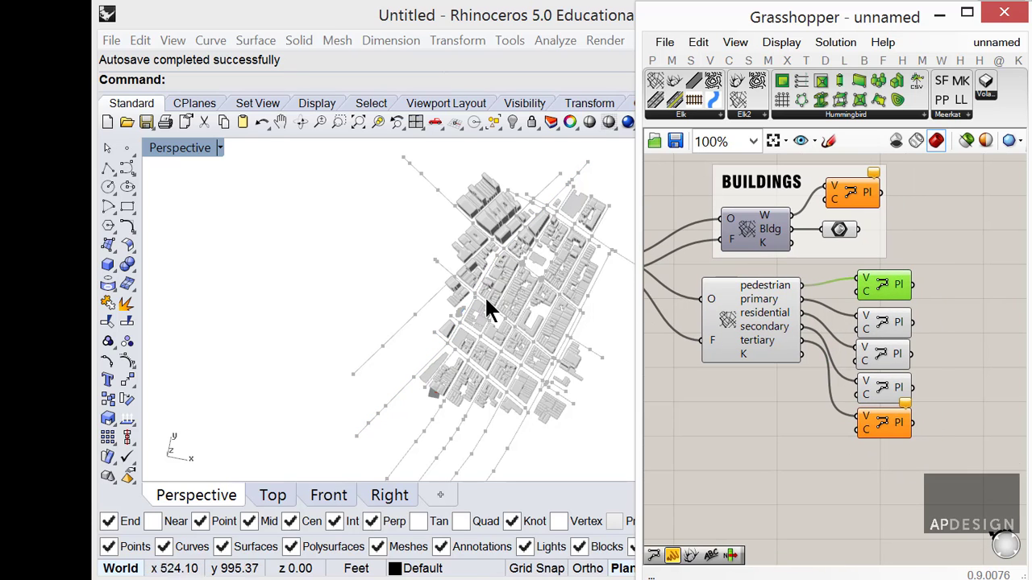
{"action": "right_click_drag", "start_coordinate": [484, 296], "coordinate": [554, 292]}
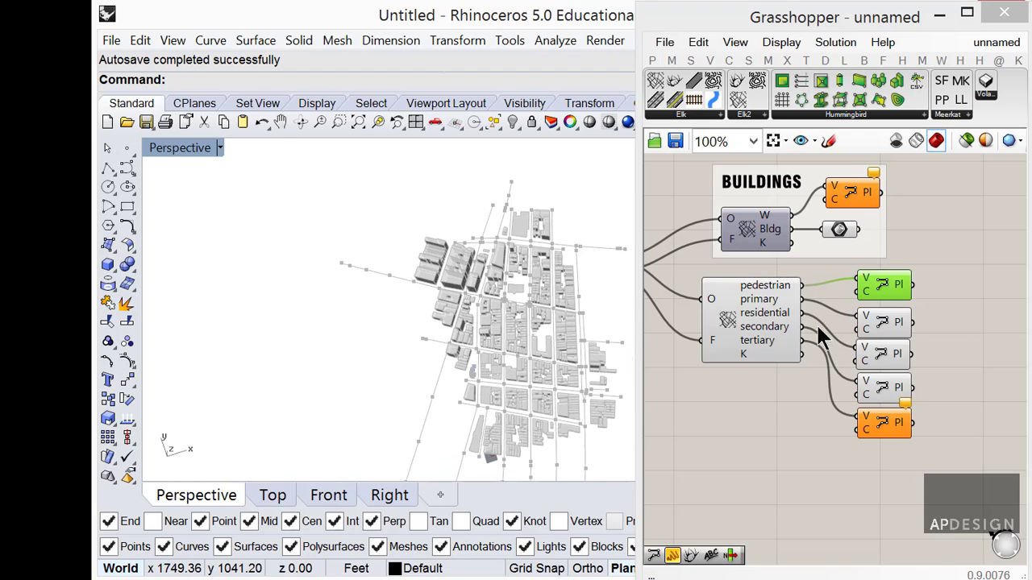
{"action": "right_click_drag", "start_coordinate": [915, 363], "coordinate": [824, 355]}
{"action": "left_click", "coordinate": [826, 355]}
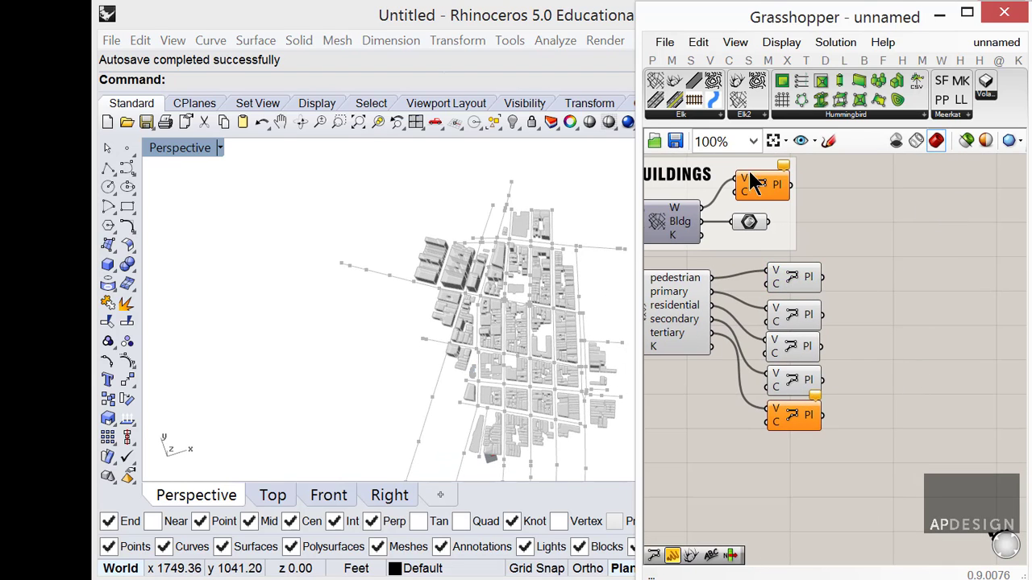
{"action": "right_click_drag", "start_coordinate": [707, 368], "coordinate": [790, 351]}
Step: Disable the preview of the highway OSM component to hide its points, and shift it slightly away from the PolyLine components
{"action": "left_click", "coordinate": [733, 260]}
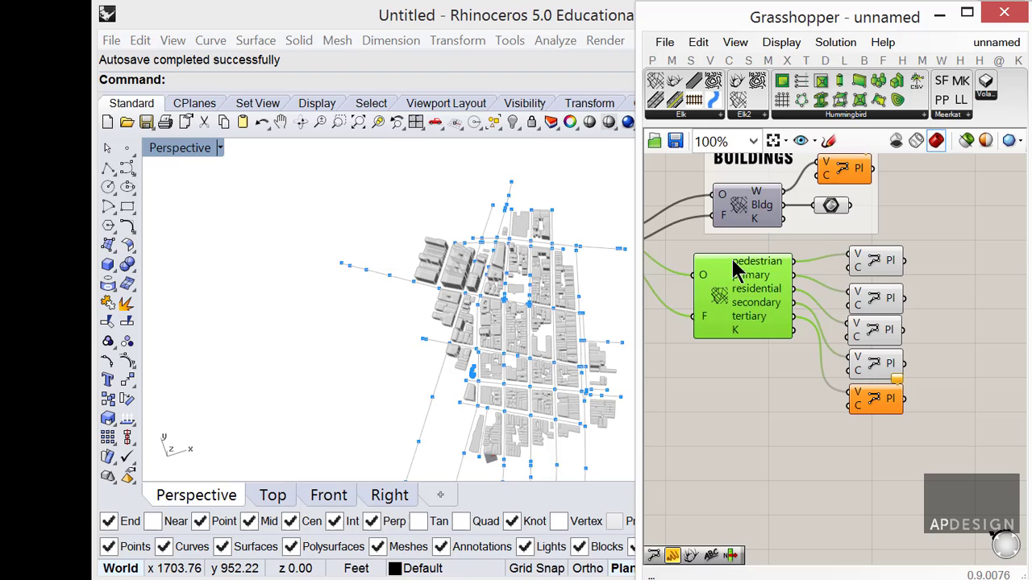
{"action": "middle_click", "coordinate": [742, 262]}
{"action": "left_click", "coordinate": [786, 221]}
{"action": "left_click", "coordinate": [750, 349]}
{"action": "mouse_move", "coordinate": [754, 311]}
{"action": "left_mouse_down"}
{"action": "mouse_move", "coordinate": [744, 285]}
{"action": "mouse_move", "coordinate": [726, 301]}
{"action": "mouse_move", "coordinate": [744, 310]}
{"action": "left_mouse_up"}
{"action": "middle_click", "coordinate": [732, 298]}
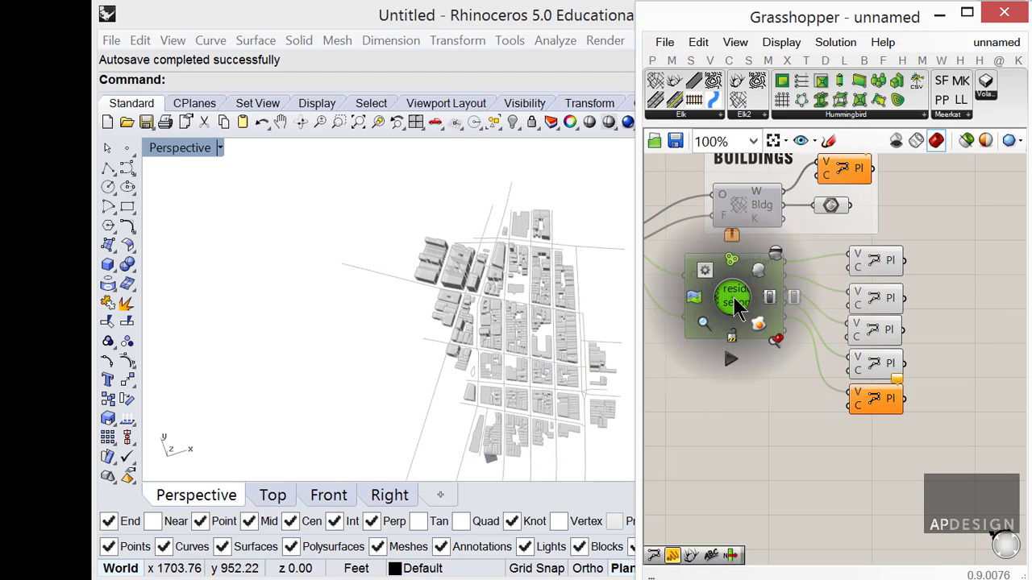
{"action": "left_click", "coordinate": [776, 257]}
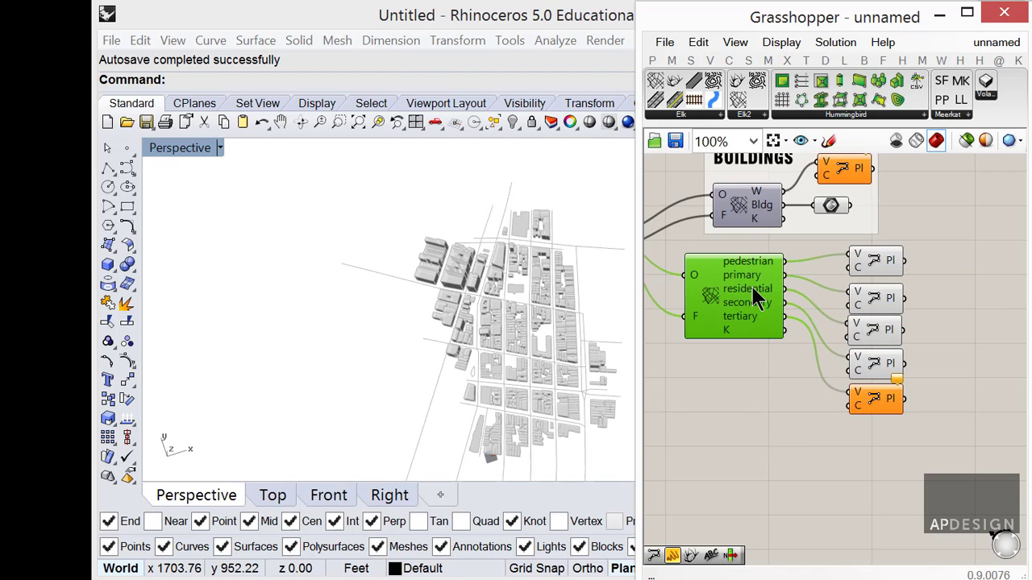
{"action": "right_click_drag", "start_coordinate": [753, 292], "coordinate": [773, 307]}
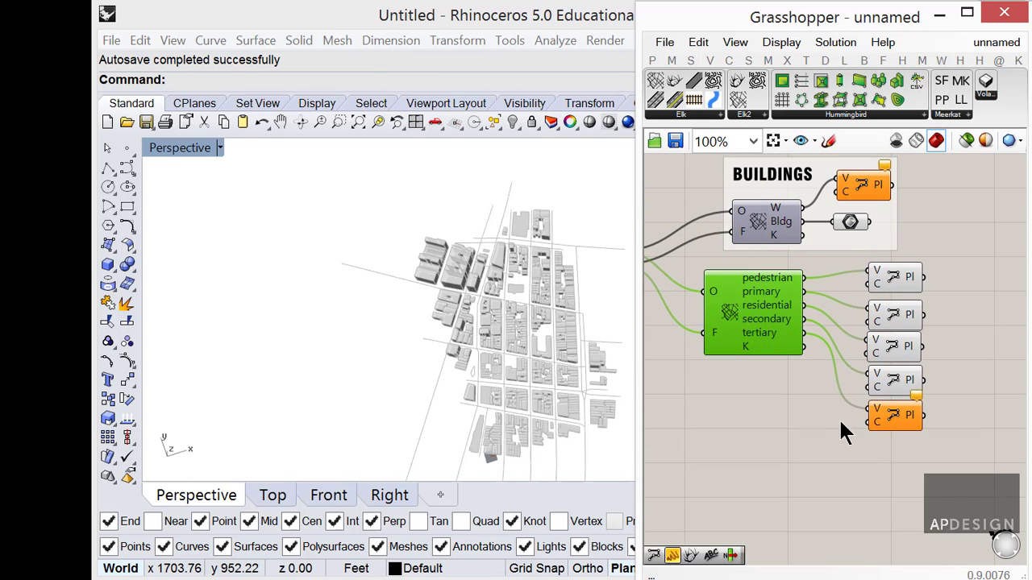
Step: Move the highway component and its five PolyLine components further down, leaving space beneath the BUILDINGS group
{"action": "left_click_drag", "start_coordinate": [956, 458], "coordinate": [751, 262]}
{"action": "left_click_drag", "start_coordinate": [751, 310], "coordinate": [785, 381]}
{"action": "left_click", "coordinate": [795, 290]}
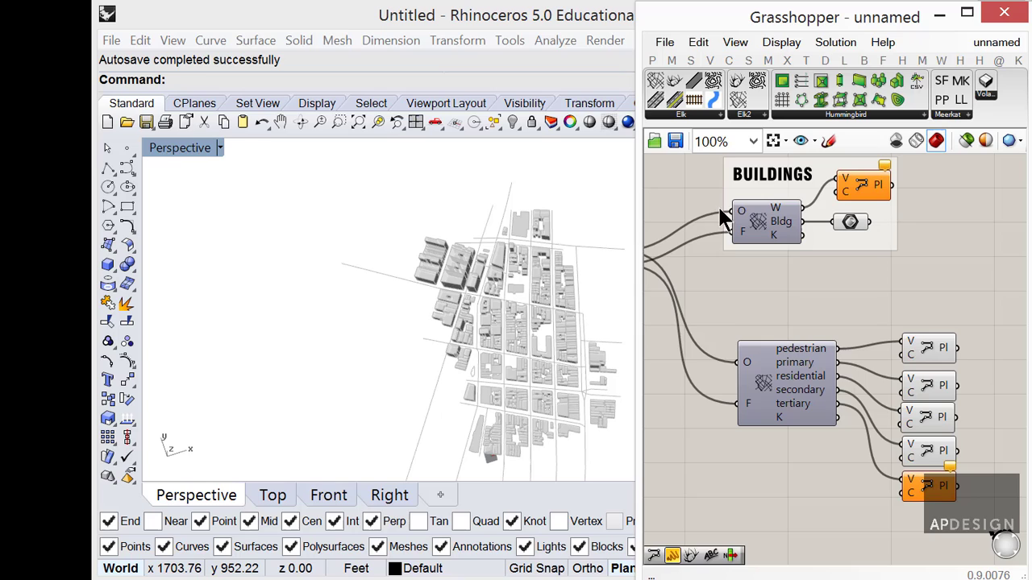
Step: Copy the BUILDINGS label above the highway component and change the copy's text to STREETS
{"action": "right_click_drag", "start_coordinate": [790, 336], "coordinate": [777, 326]}
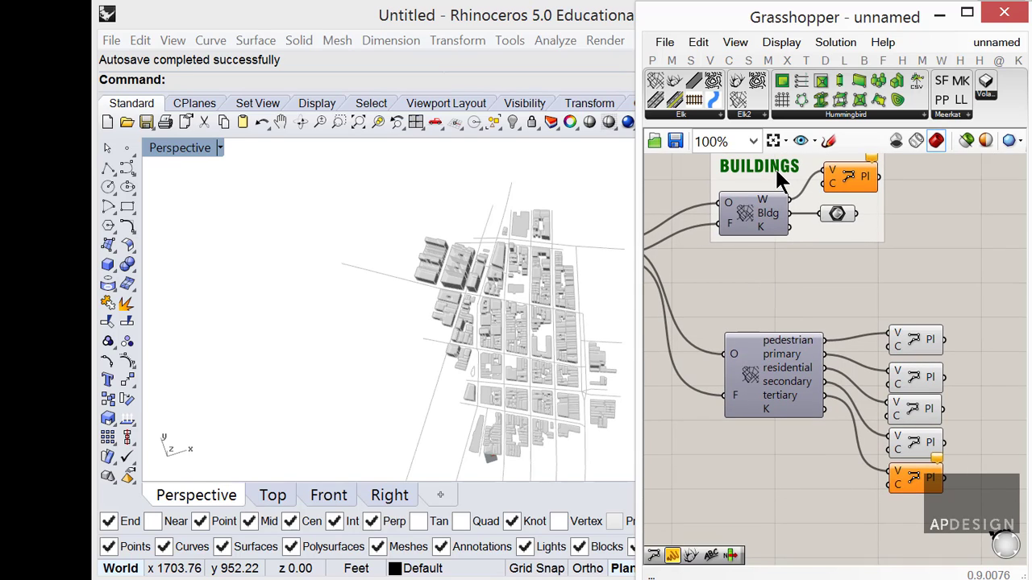
{"action": "left_click_drag", "start_coordinate": [775, 169], "coordinate": [784, 314], "text": "alt"}
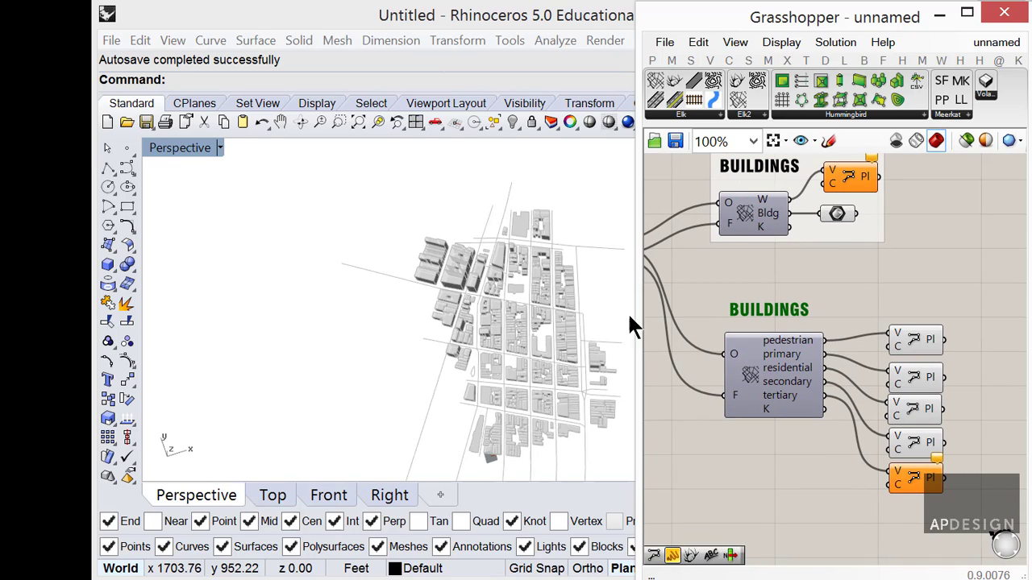
{"action": "double_click", "coordinate": [773, 311]}
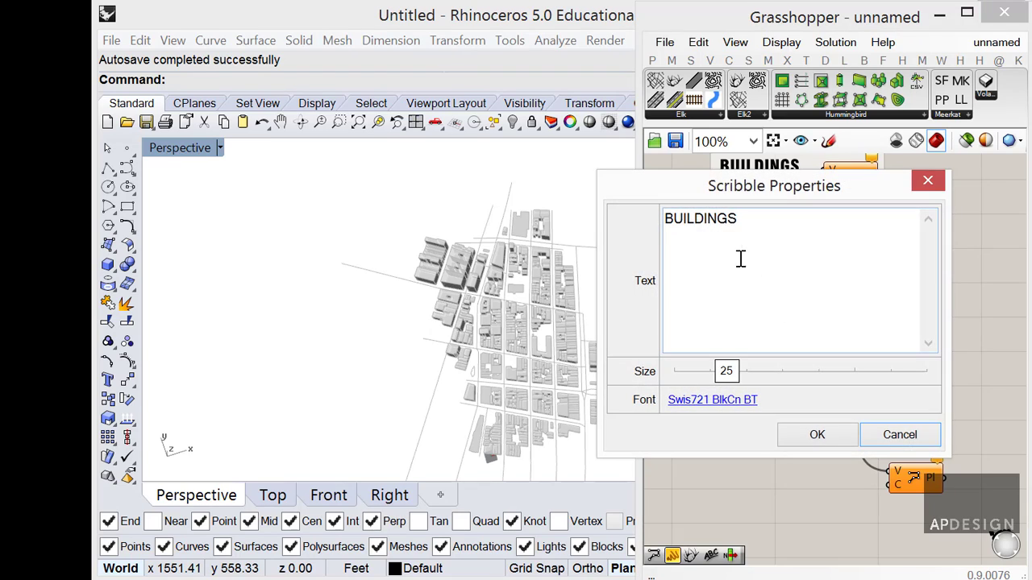
{"action": "left_click_drag", "start_coordinate": [752, 224], "coordinate": [648, 216]}
{"action": "type", "text": "Streets"}
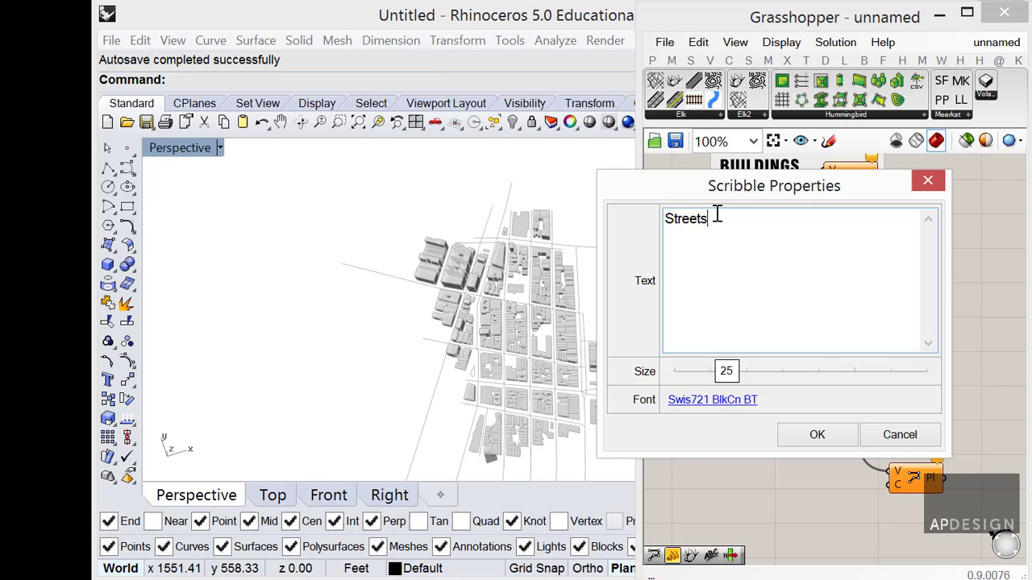
{"action": "left_click_drag", "start_coordinate": [717, 218], "coordinate": [681, 220]}
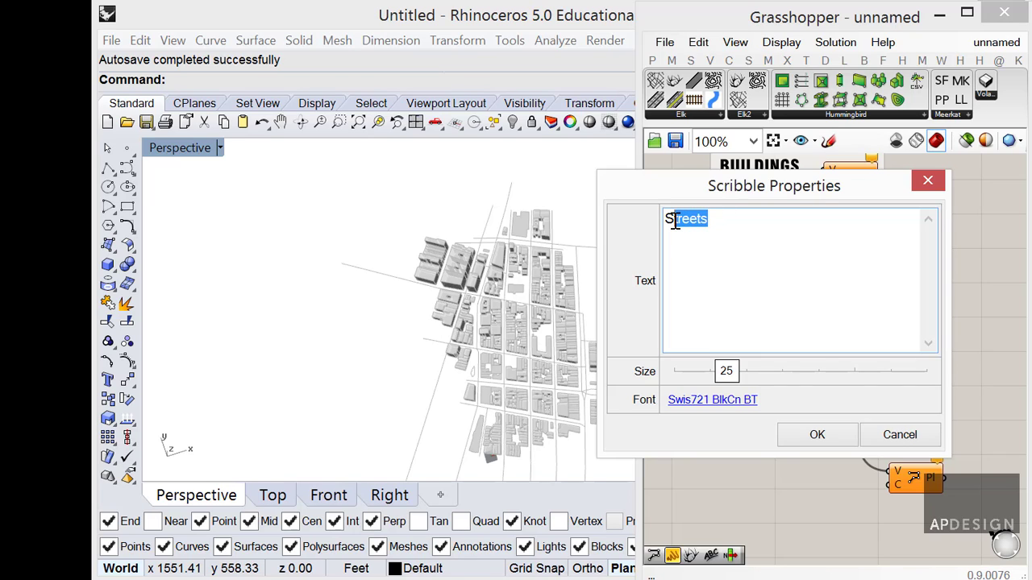
{"action": "type", "text": "TREETS"}
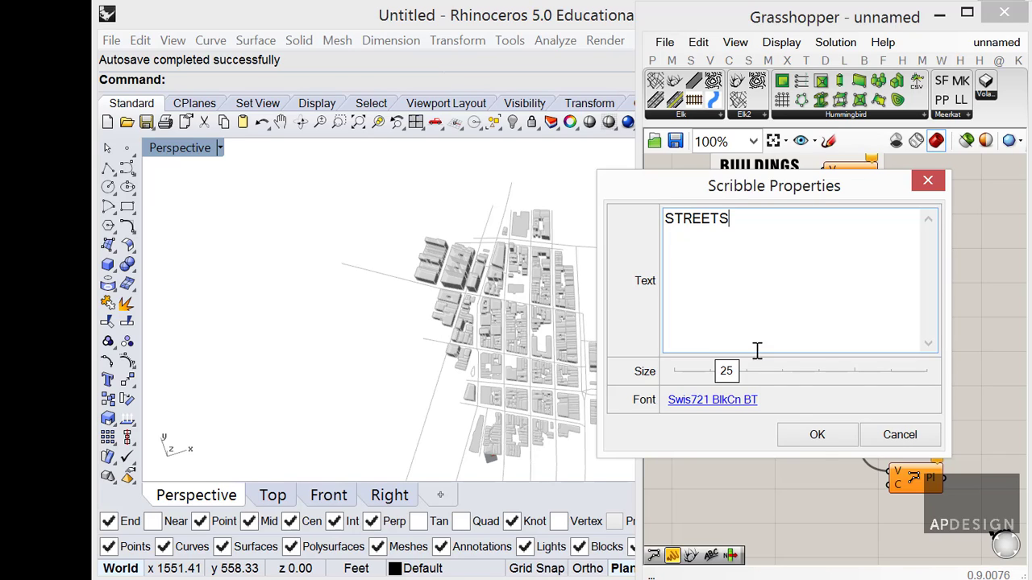
{"action": "left_click", "coordinate": [817, 434]}
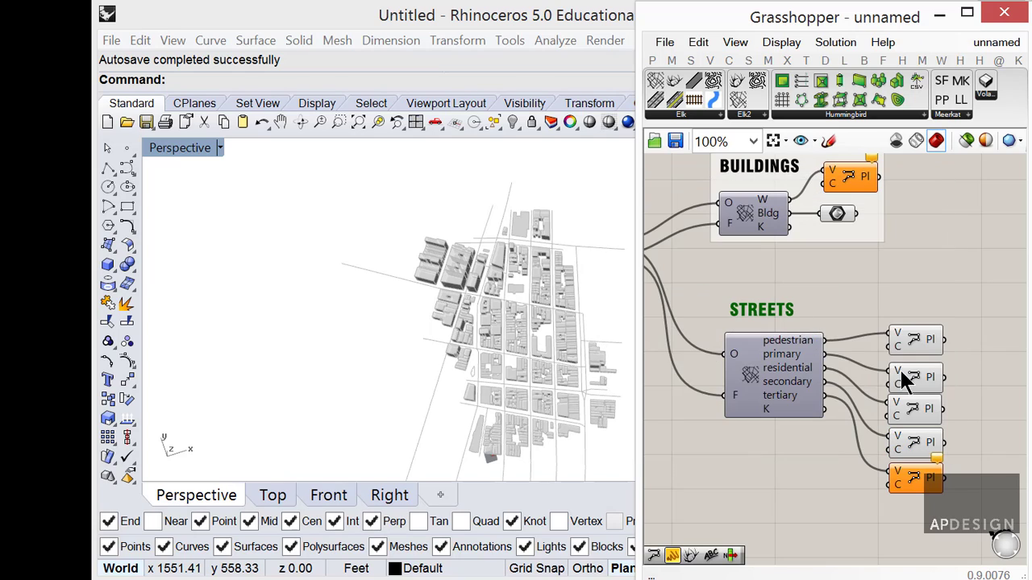
Step: Group the STREETS label, the highway component and its five PolyLine components
{"action": "left_click", "coordinate": [848, 237]}
{"action": "left_click_drag", "start_coordinate": [962, 510], "coordinate": [707, 274]}
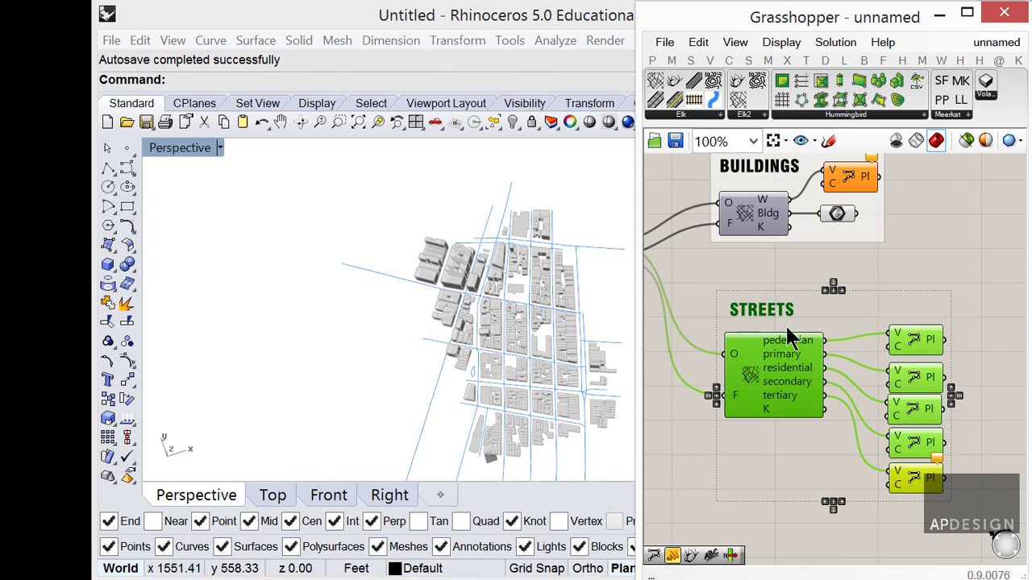
{"action": "key", "text": "ctrl+g"}
{"action": "left_click", "coordinate": [856, 320]}
{"action": "right_click_drag", "start_coordinate": [766, 360], "coordinate": [774, 294]}
{"action": "right_click_drag", "start_coordinate": [550, 349], "coordinate": [458, 279], "text": "shift"}
{"action": "left_click", "coordinate": [784, 419]}
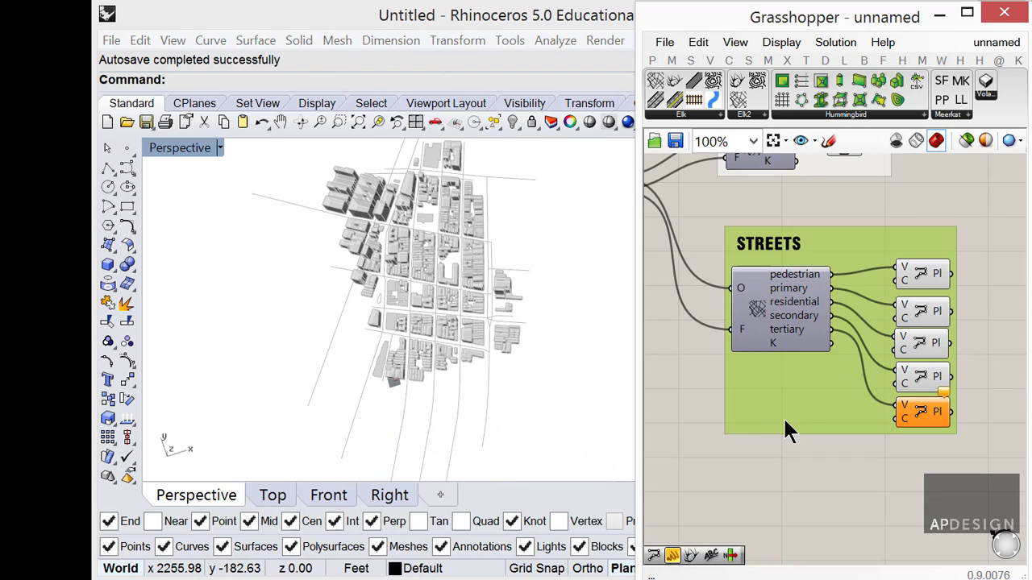
Step: Delete the PolyLine component connected to the tertiary output in the STREETS group
{"action": "left_click", "coordinate": [791, 332]}
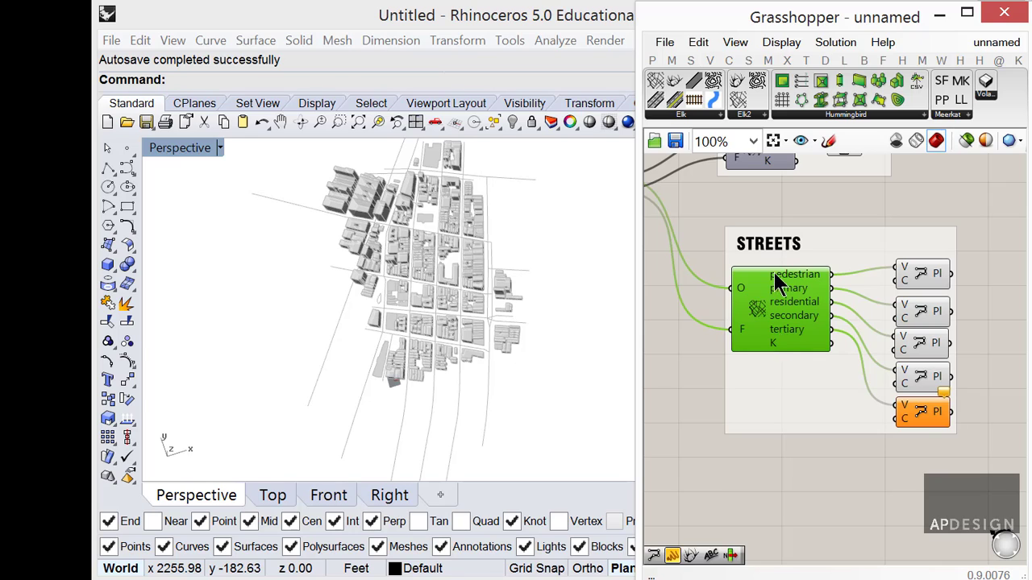
{"action": "left_click", "coordinate": [916, 409]}
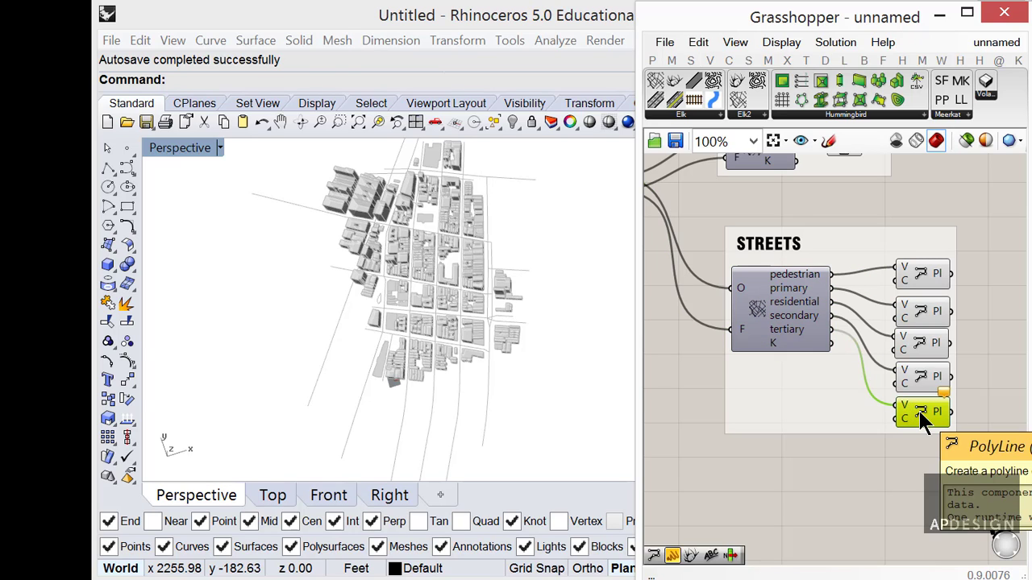
{"action": "key", "text": "Delete"}
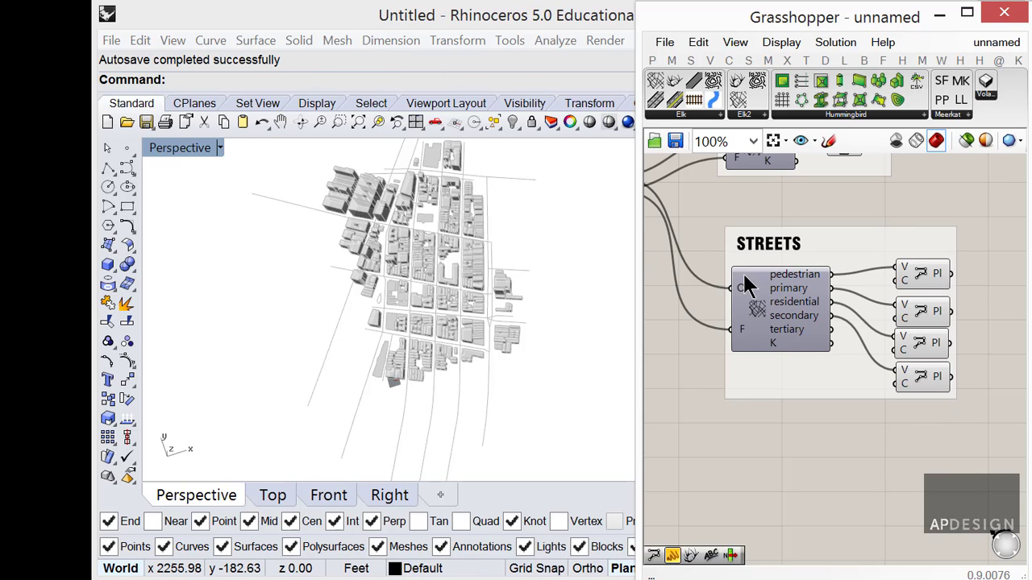
Step: Duplicate the STREETS label and the highway component together, placing the copies below the STREETS group
{"action": "right_click_drag", "start_coordinate": [399, 346], "coordinate": [403, 299]}
{"action": "right_click_drag", "start_coordinate": [712, 374], "coordinate": [733, 374]}
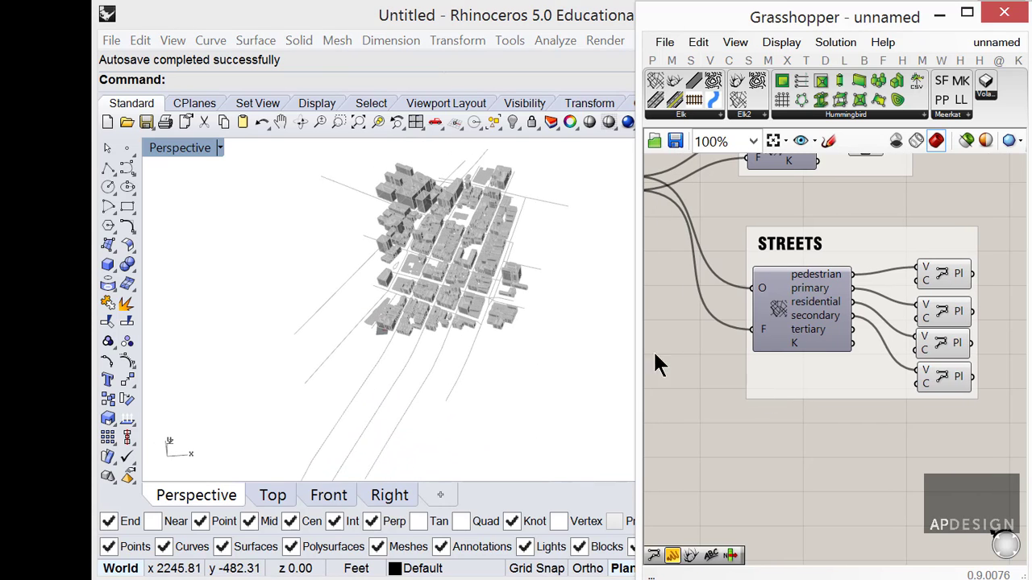
{"action": "right_click_drag", "start_coordinate": [529, 344], "coordinate": [510, 280]}
{"action": "right_click_drag", "start_coordinate": [775, 436], "coordinate": [749, 482]}
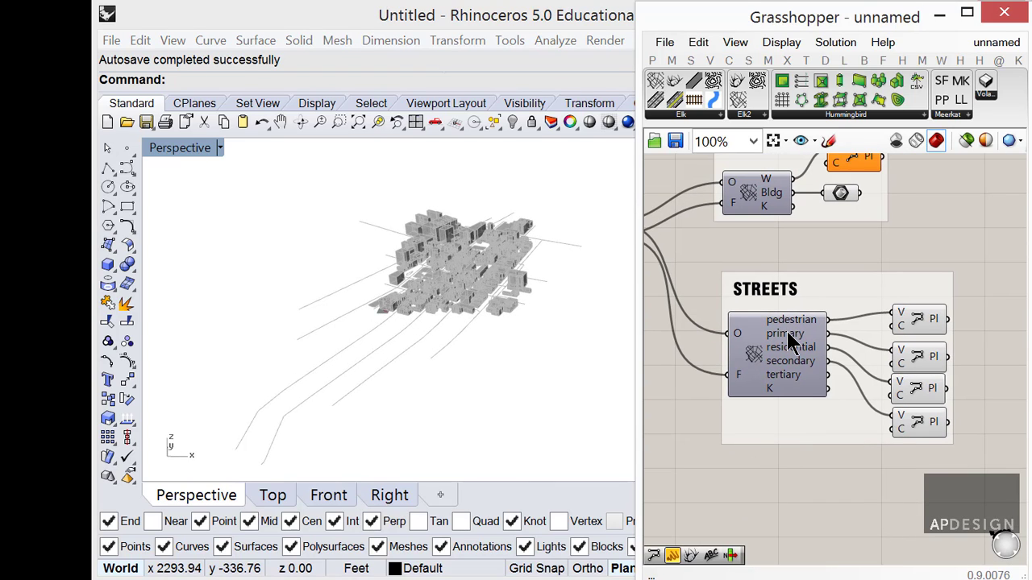
{"action": "left_click", "coordinate": [787, 332]}
{"action": "left_click", "coordinate": [772, 295], "text": "shift"}
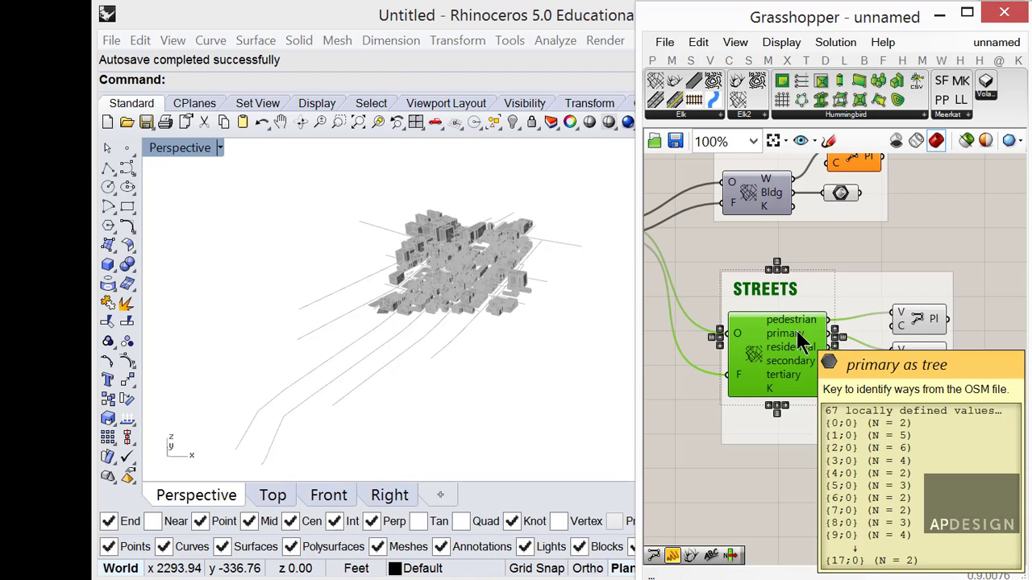
{"action": "left_click_drag", "start_coordinate": [799, 338], "coordinate": [806, 560], "text": "alt"}
{"action": "right_click_drag", "start_coordinate": [795, 498], "coordinate": [813, 356]}
{"action": "left_click", "coordinate": [839, 344]}
Step: Set the feature type of the copied OSM component to boundary
{"action": "right_click", "coordinate": [796, 405]}
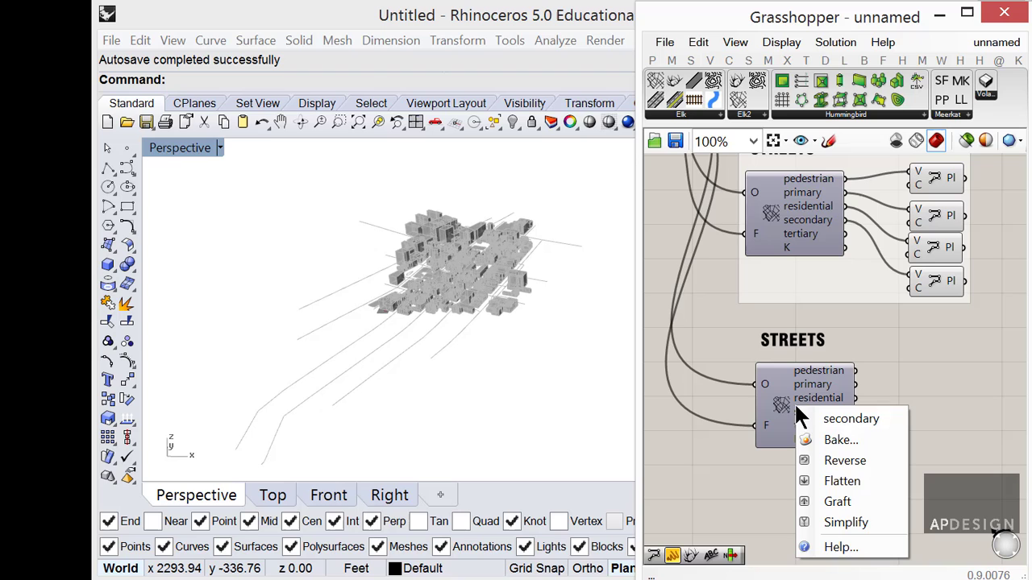
{"action": "left_click", "coordinate": [774, 409]}
{"action": "right_click", "coordinate": [782, 402]}
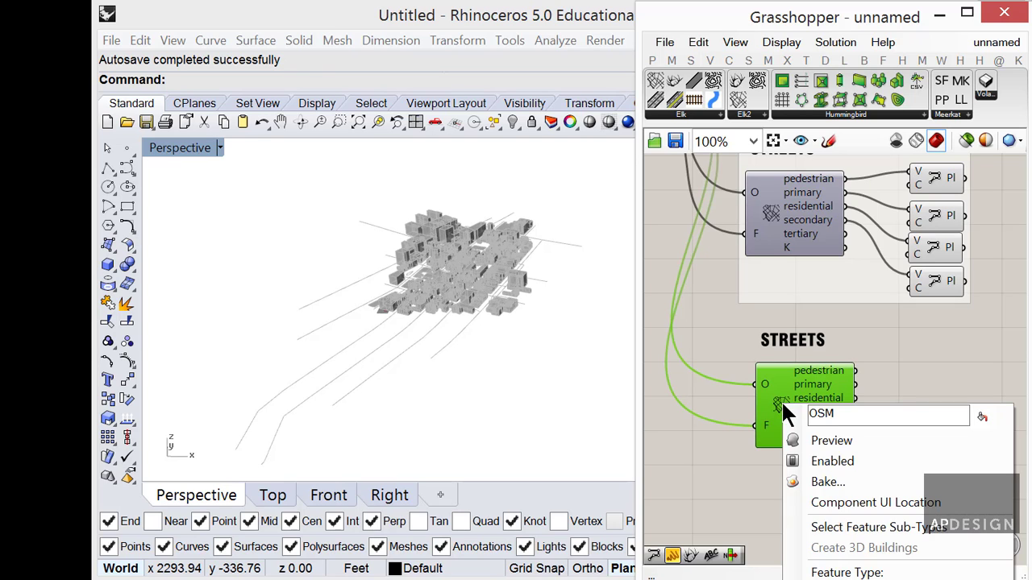
{"action": "left_click", "coordinate": [886, 575]}
{"action": "right_click_drag", "start_coordinate": [861, 451], "coordinate": [797, 306]}
{"action": "scroll", "coordinate": [771, 331], "scroll_direction": "up", "scroll_amount": 3}
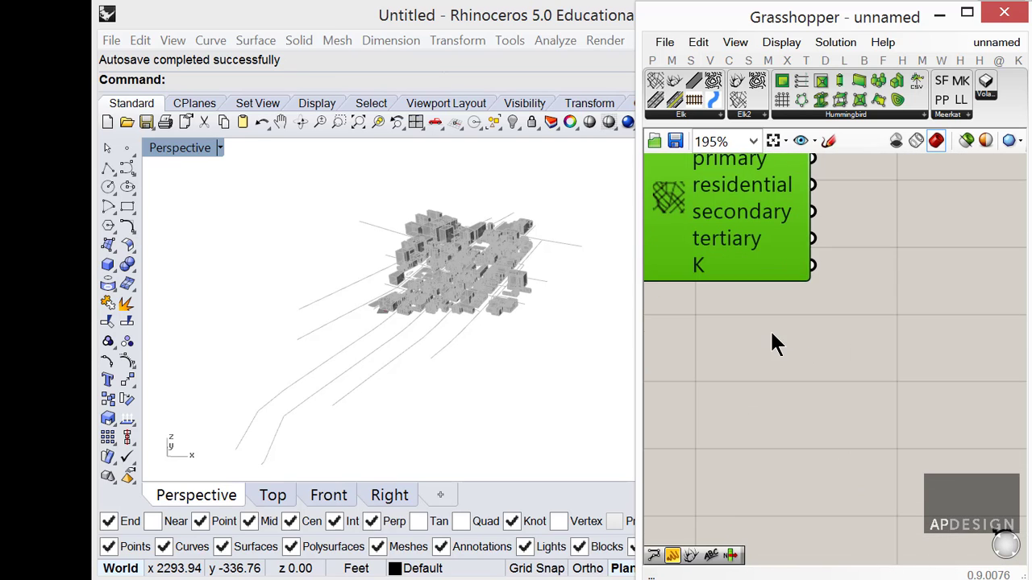
{"action": "scroll", "coordinate": [771, 330], "scroll_direction": "down", "scroll_amount": 5}
{"action": "right_click", "coordinate": [741, 311]}
{"action": "left_click", "coordinate": [916, 486]}
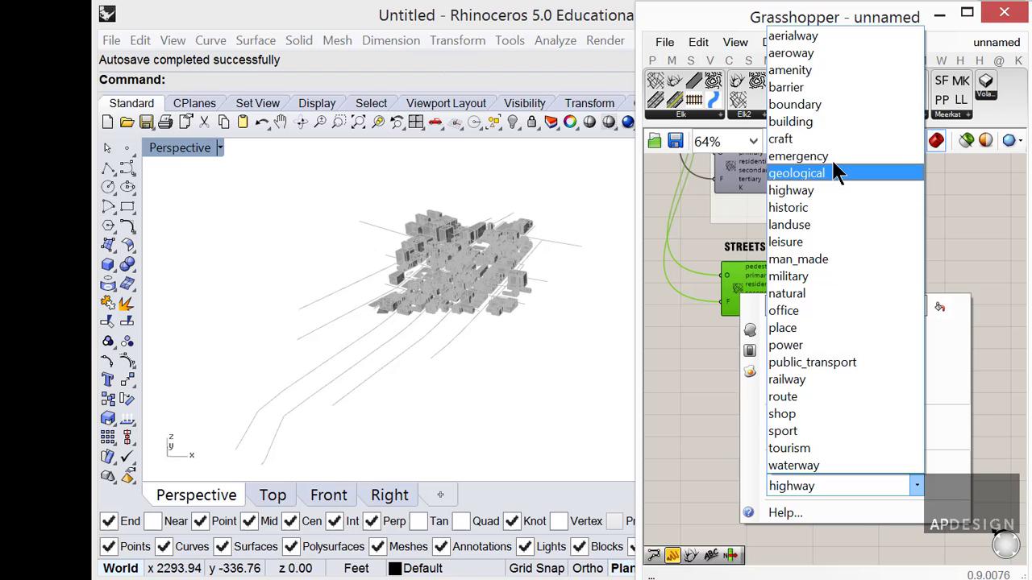
{"action": "left_click", "coordinate": [824, 104]}
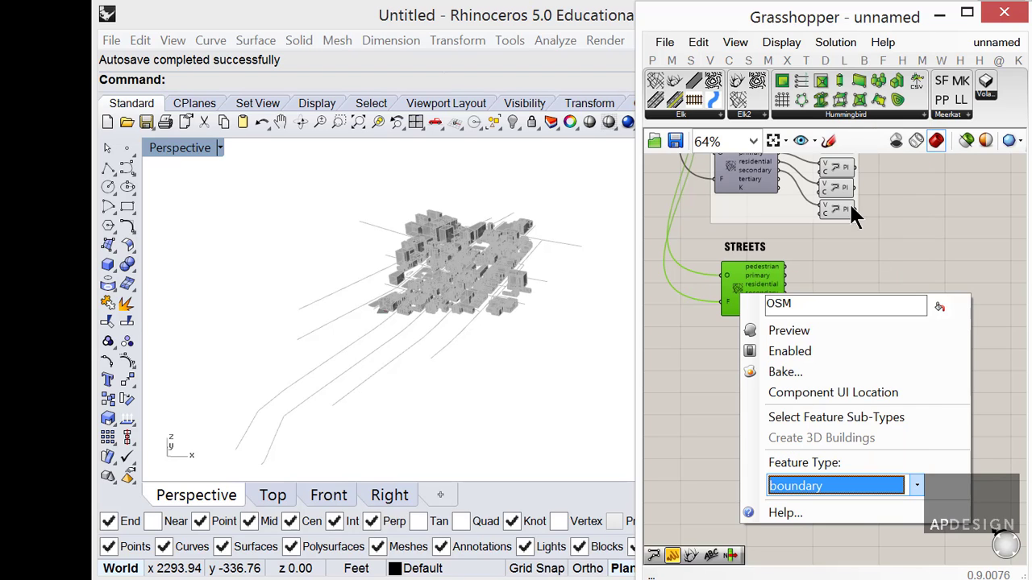
Step: Turn off individual outputs in the boundary component's feature sub-types, leaving no way types selected
{"action": "scroll", "coordinate": [781, 288], "scroll_direction": "up", "scroll_amount": 2}
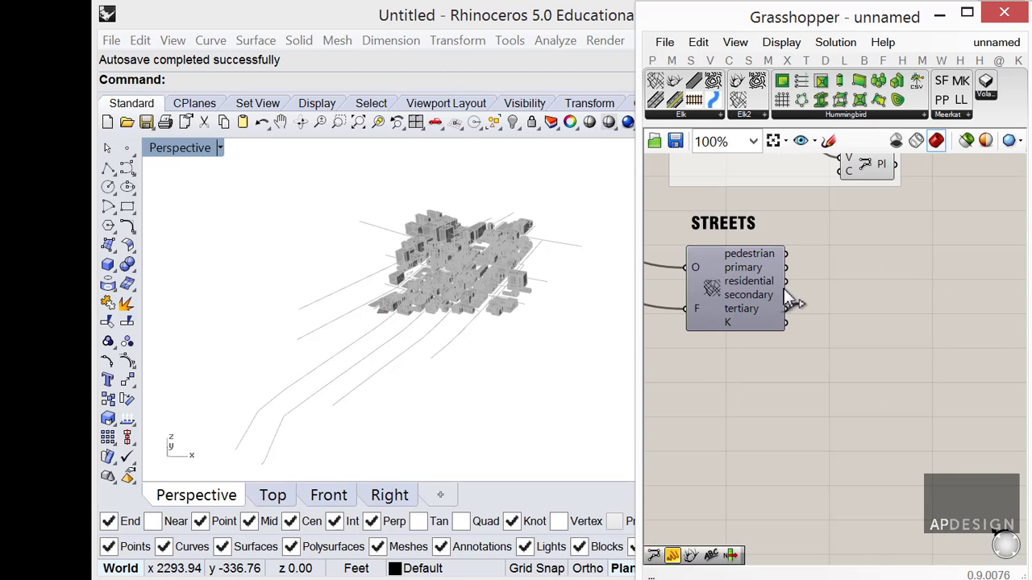
{"action": "right_click", "coordinate": [720, 288]}
{"action": "left_click", "coordinate": [849, 400]}
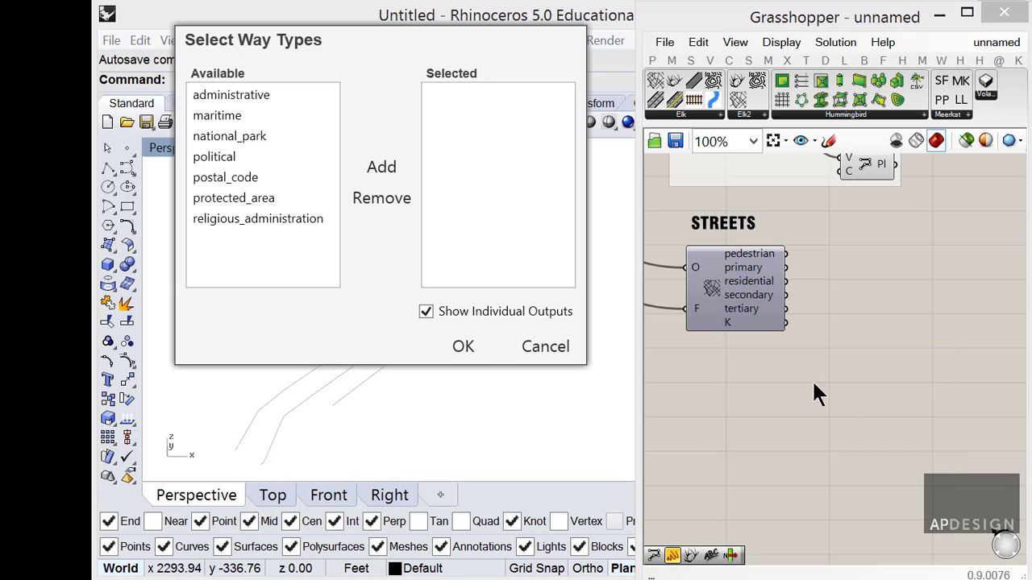
{"action": "left_click", "coordinate": [426, 311]}
{"action": "left_click", "coordinate": [463, 348]}
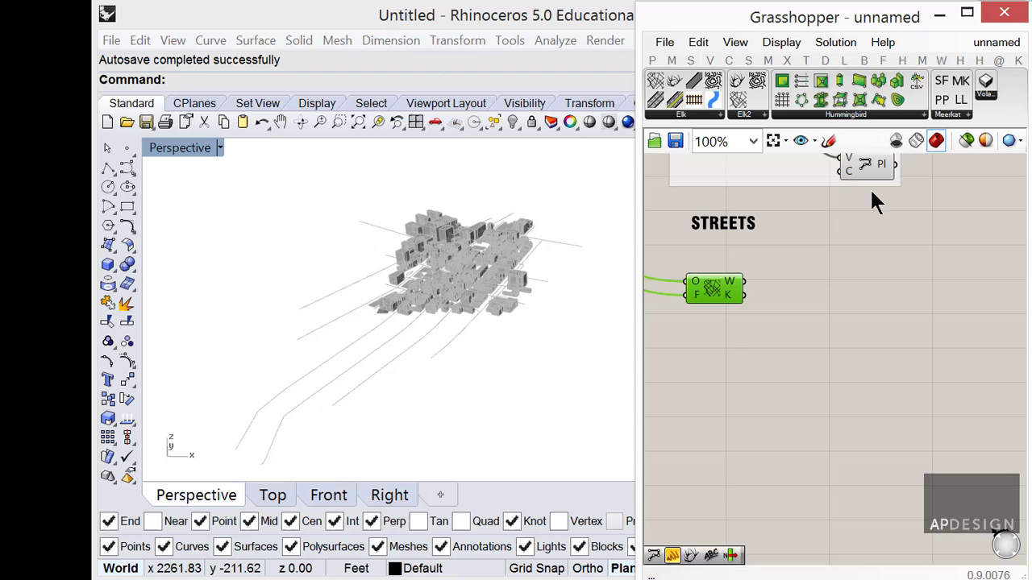
Step: Add a PolyLine component beside the boundary component and connect the W output to its V input
{"action": "double_click", "coordinate": [839, 267]}
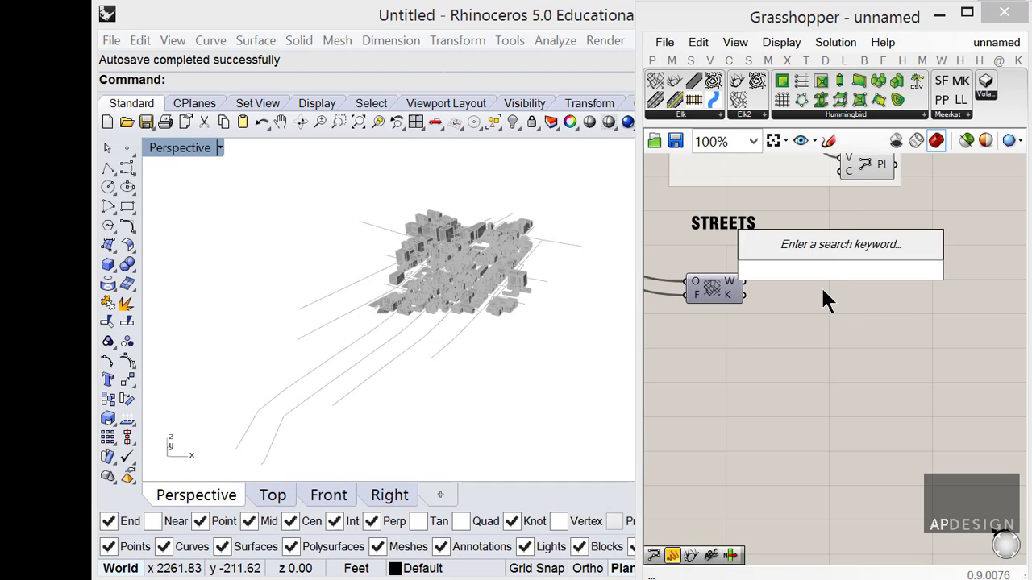
{"action": "type", "text": "PLINE"}
{"action": "key", "text": "Return"}
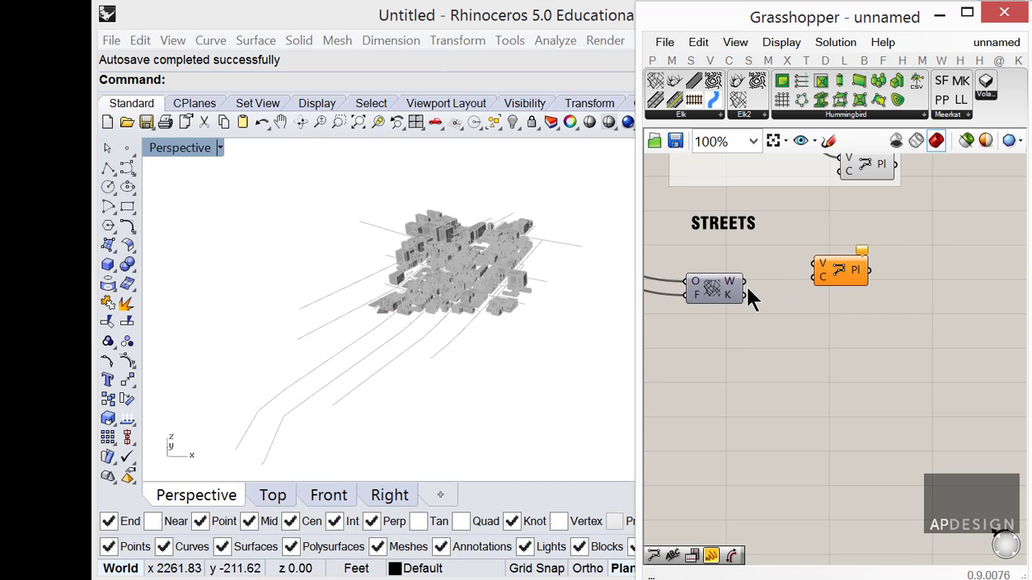
{"action": "left_click_drag", "start_coordinate": [744, 281], "coordinate": [833, 272]}
{"action": "mouse_move", "coordinate": [790, 277]}
{"action": "right_mouse_down"}
{"action": "mouse_move", "coordinate": [806, 314]}
{"action": "mouse_move", "coordinate": [827, 315]}
{"action": "right_mouse_up"}
Step: Change the text of the copied STREETS label above the boundary component to BOUNDARIES
{"action": "double_click", "coordinate": [771, 261]}
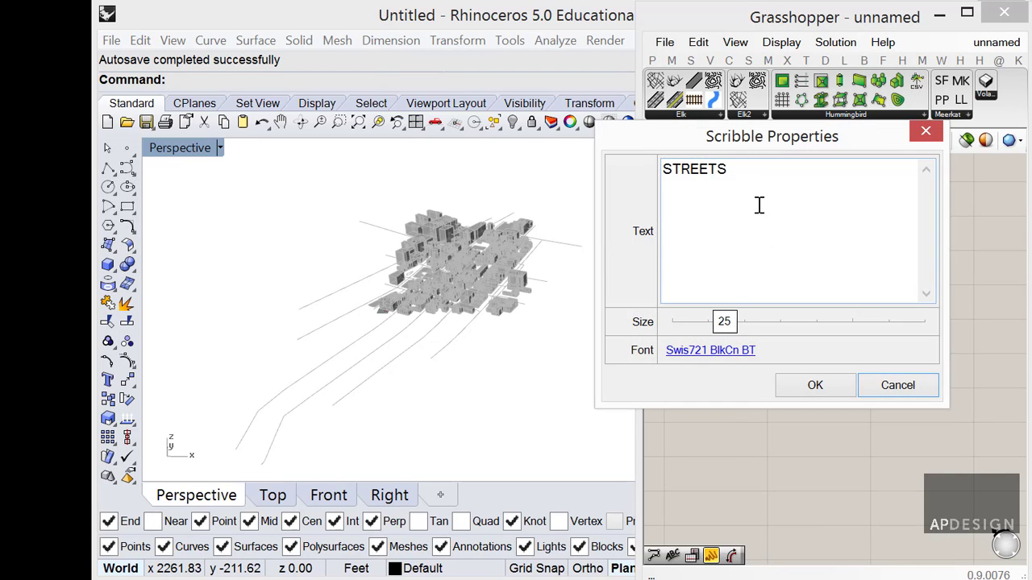
{"action": "left_click_drag", "start_coordinate": [758, 205], "coordinate": [639, 150]}
{"action": "type", "text": "bO"}
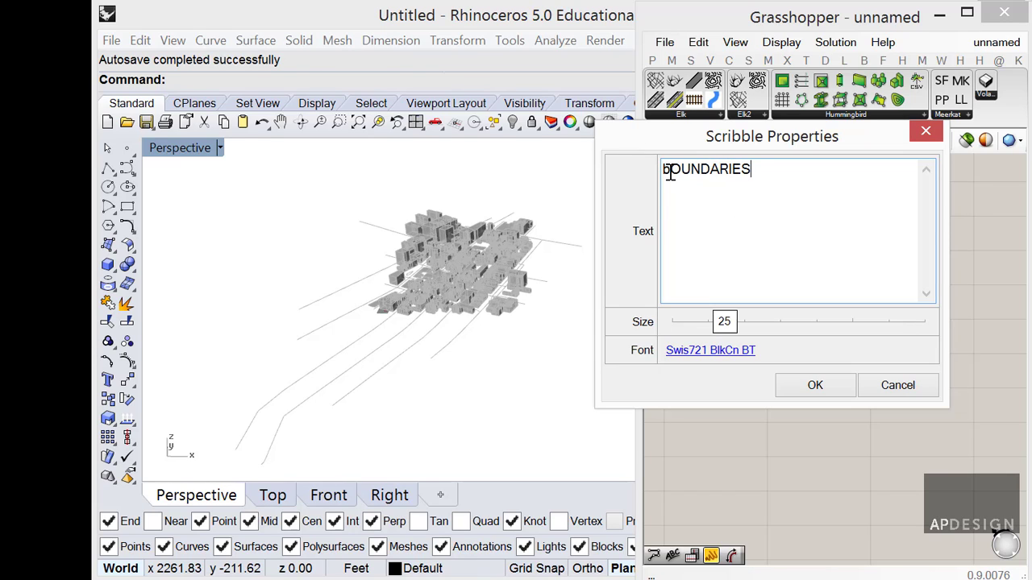
{"action": "key", "text": "BackSpace"}
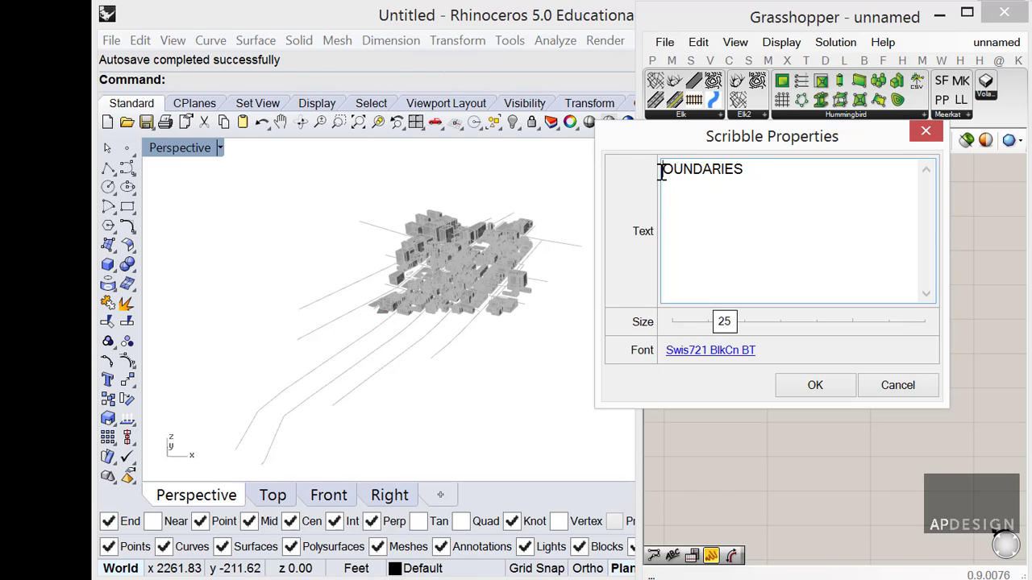
{"action": "type", "text": "B"}
{"action": "left_click", "coordinate": [794, 376]}
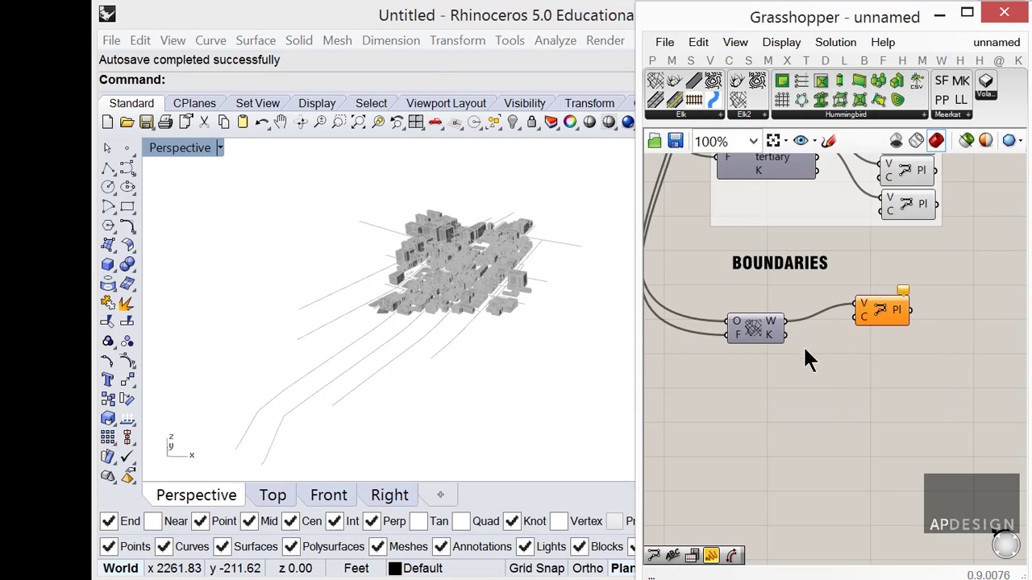
Step: Examine the city model in Perspective and the layout of the BUILDINGS, STREETS and BOUNDARIES parts of the definition
{"action": "scroll", "coordinate": [806, 354], "scroll_direction": "down", "scroll_amount": 2}
{"action": "right_click_drag", "start_coordinate": [468, 205], "coordinate": [484, 277]}
{"action": "right_click_drag", "start_coordinate": [799, 240], "coordinate": [867, 314]}
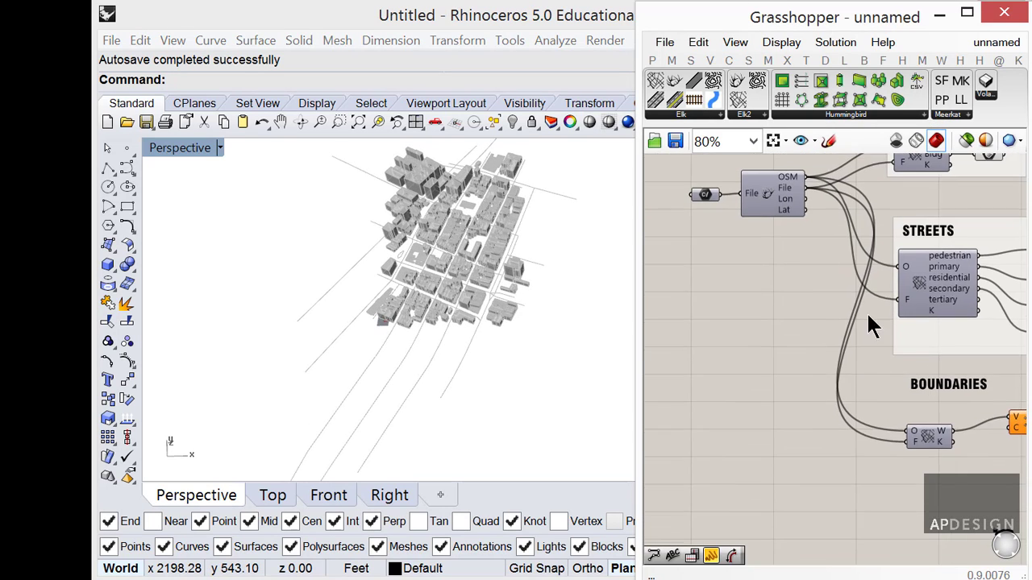
{"action": "scroll", "coordinate": [882, 242], "scroll_direction": "down", "scroll_amount": 4}
{"action": "right_click_drag", "start_coordinate": [945, 232], "coordinate": [911, 292]}
{"action": "scroll", "coordinate": [931, 279], "scroll_direction": "up", "scroll_amount": 5}
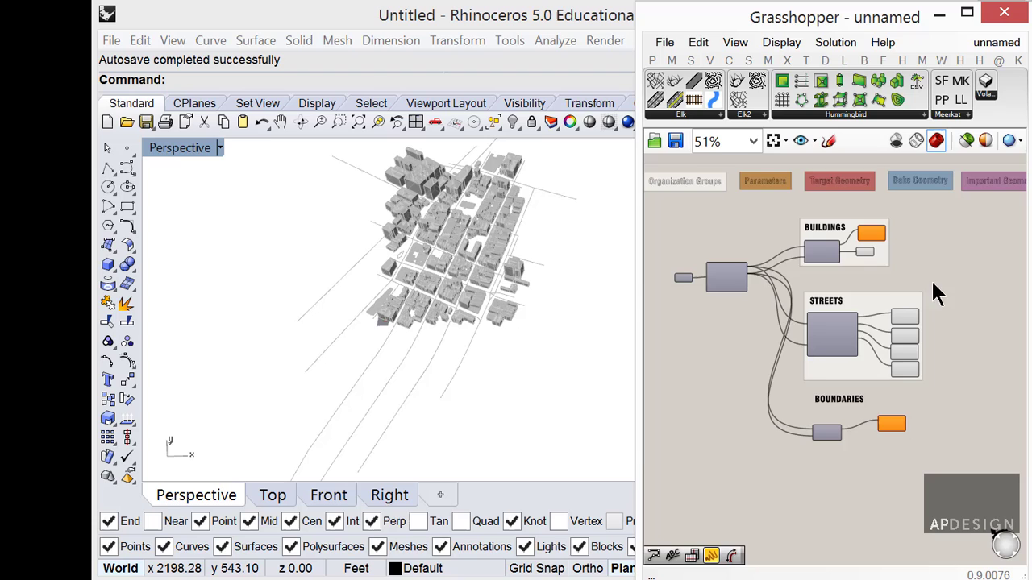
{"action": "right_click_drag", "start_coordinate": [805, 241], "coordinate": [800, 198]}
{"action": "right_click_drag", "start_coordinate": [794, 274], "coordinate": [845, 280]}
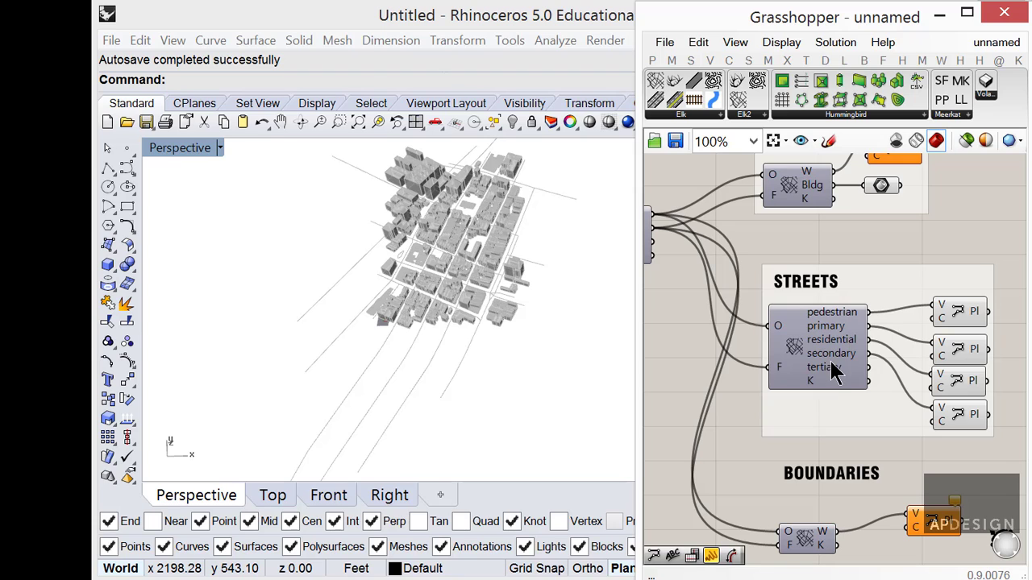
{"action": "scroll", "coordinate": [835, 354], "scroll_direction": "down", "scroll_amount": 4}
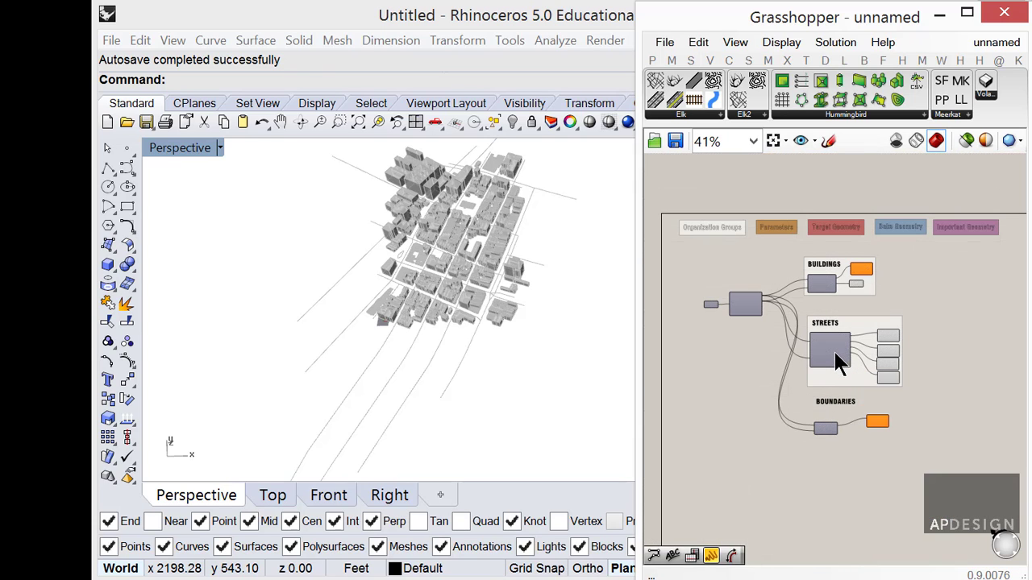
{"action": "scroll", "coordinate": [786, 329], "scroll_direction": "up", "scroll_amount": 2}
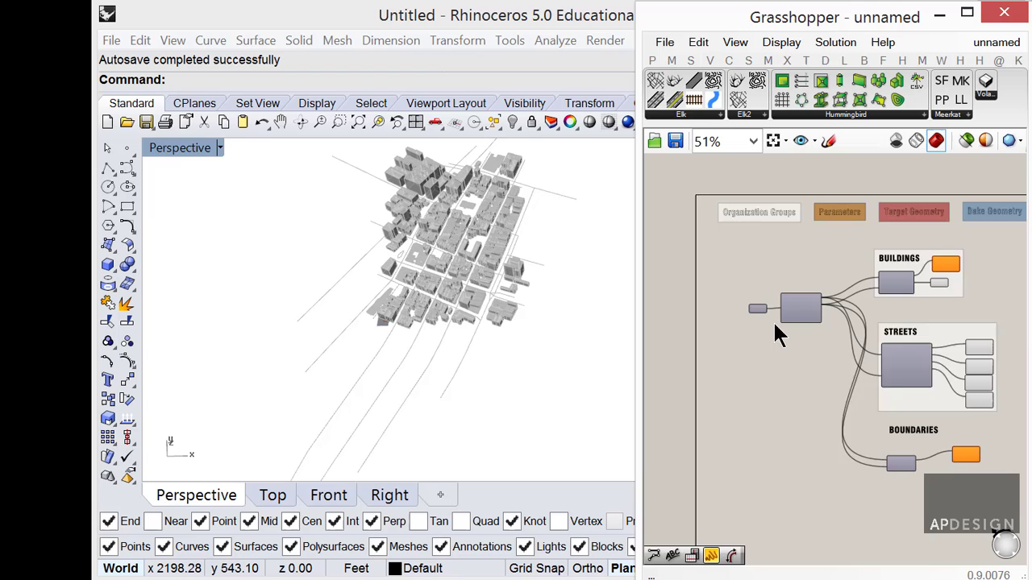
Step: Set the File Path parameter feeding the OSM file component to LowerManhattan.osm from the Downloads folder
{"action": "scroll", "coordinate": [754, 310], "scroll_direction": "up", "scroll_amount": 1}
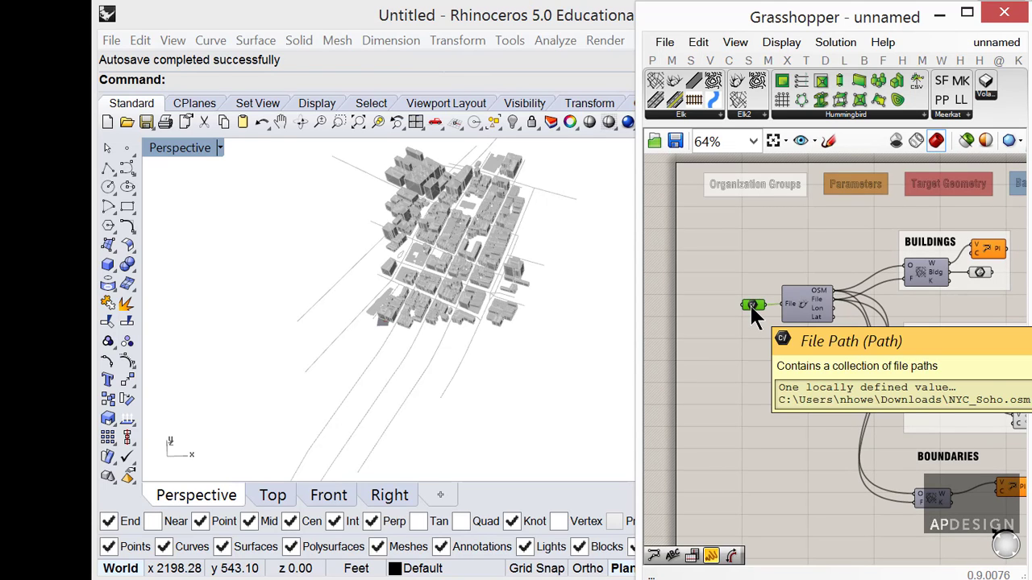
{"action": "right_click", "coordinate": [752, 308]}
{"action": "left_click", "coordinate": [832, 520]}
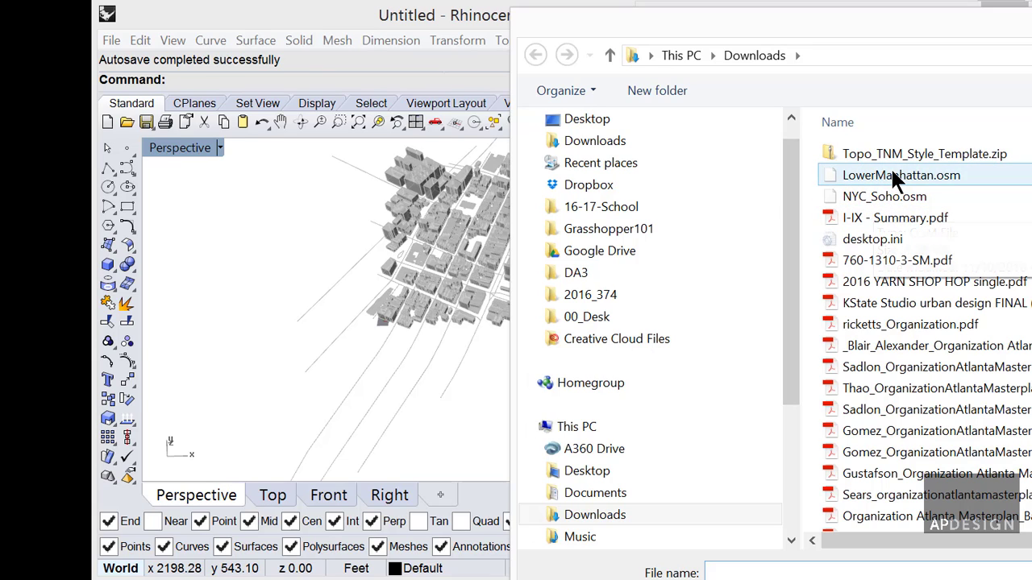
{"action": "left_click", "coordinate": [890, 173]}
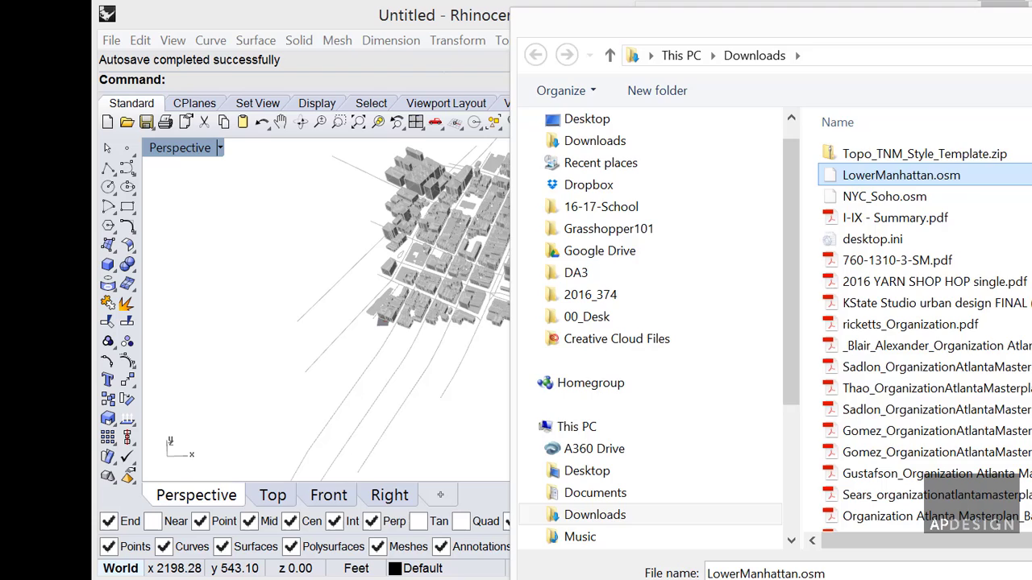
{"action": "double_click", "coordinate": [890, 176]}
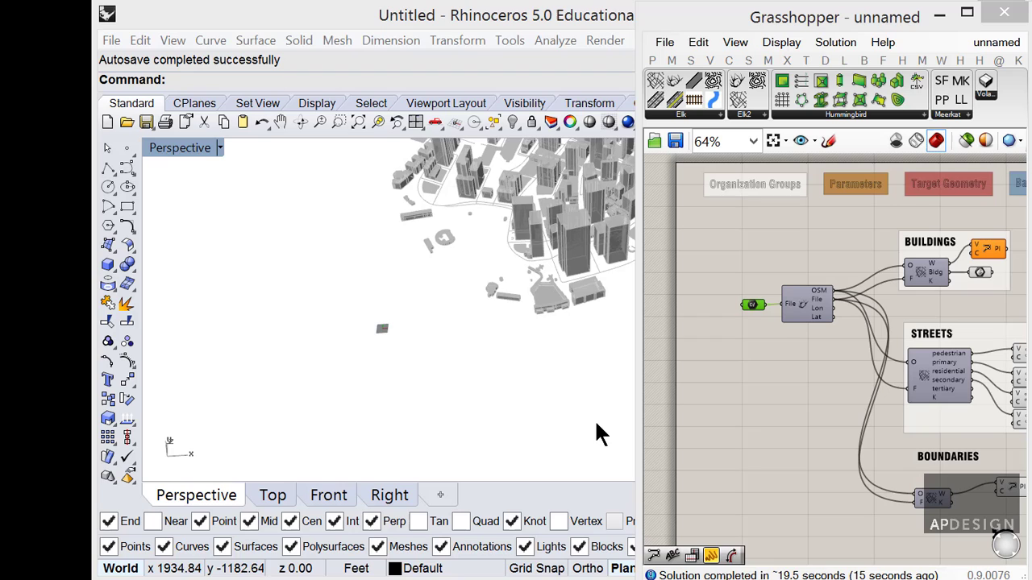
Step: Examine the whole city model in Perspective and switch to the open definition with the Natural - EDGE, Trees and Amenities groups
{"action": "right_click_drag", "start_coordinate": [591, 418], "coordinate": [524, 469], "text": "shift"}
{"action": "scroll", "coordinate": [529, 425], "scroll_direction": "down", "scroll_amount": 6}
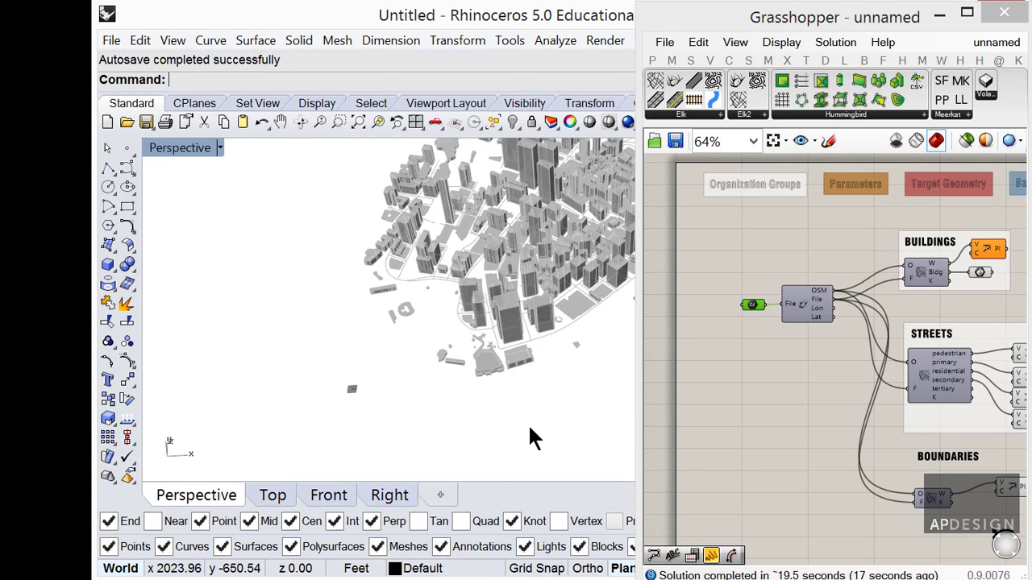
{"action": "mouse_move", "coordinate": [552, 415]}
{"action": "right_mouse_down"}
{"action": "mouse_move", "coordinate": [476, 408]}
{"action": "mouse_move", "coordinate": [530, 376]}
{"action": "mouse_move", "coordinate": [546, 400]}
{"action": "right_mouse_up"}
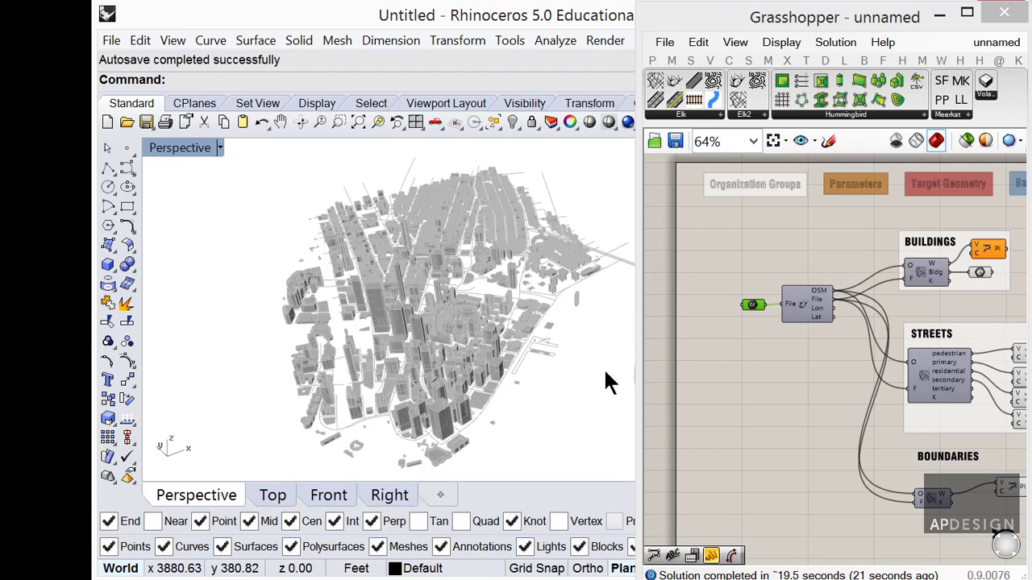
{"action": "left_click", "coordinate": [742, 355]}
{"action": "right_click_drag", "start_coordinate": [791, 360], "coordinate": [746, 354]}
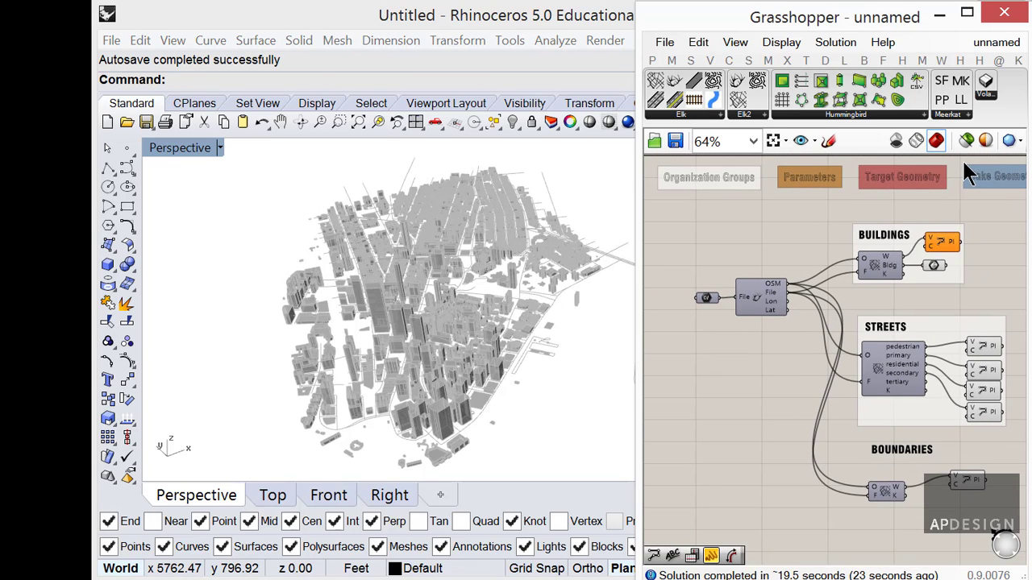
{"action": "left_click", "coordinate": [996, 42]}
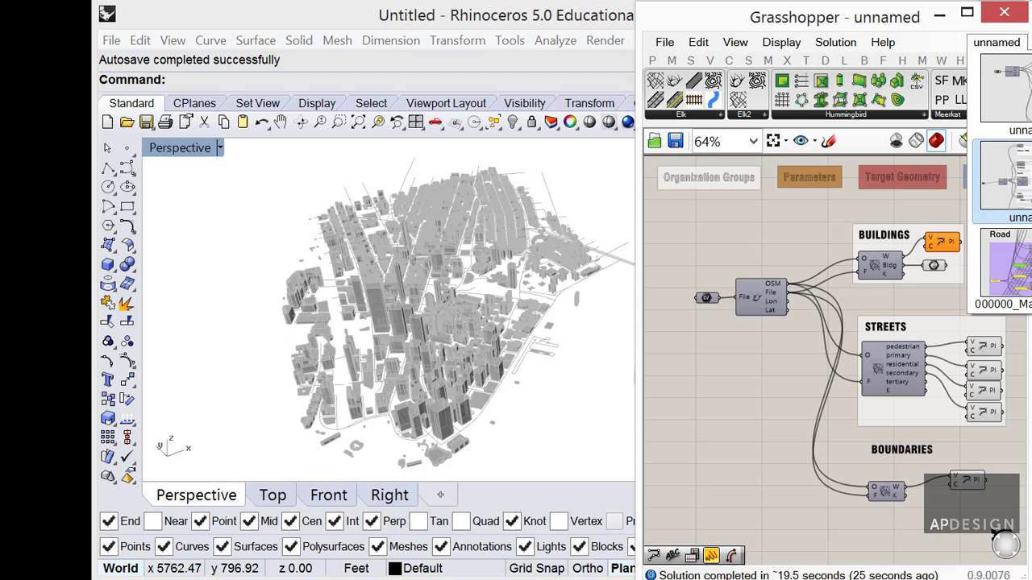
{"action": "left_click", "coordinate": [1004, 182]}
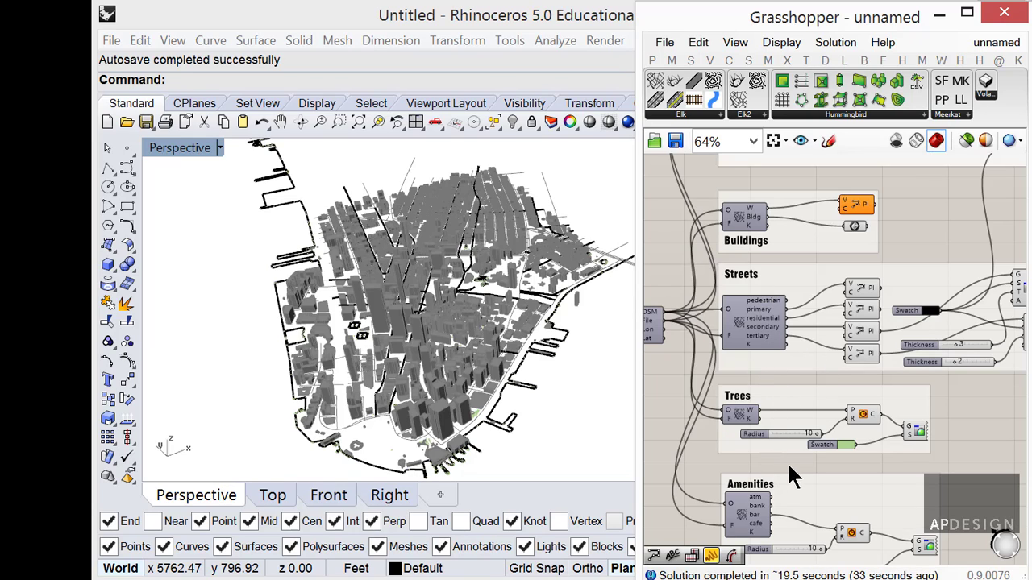
Step: Add a Panel beside the Trees component and connect the component's K output to it
{"action": "right_click", "coordinate": [736, 411]}
{"action": "right_click_drag", "start_coordinate": [707, 406], "coordinate": [725, 286]}
{"action": "scroll", "coordinate": [748, 294], "scroll_direction": "up", "scroll_amount": 3}
{"action": "right_click", "coordinate": [765, 296]}
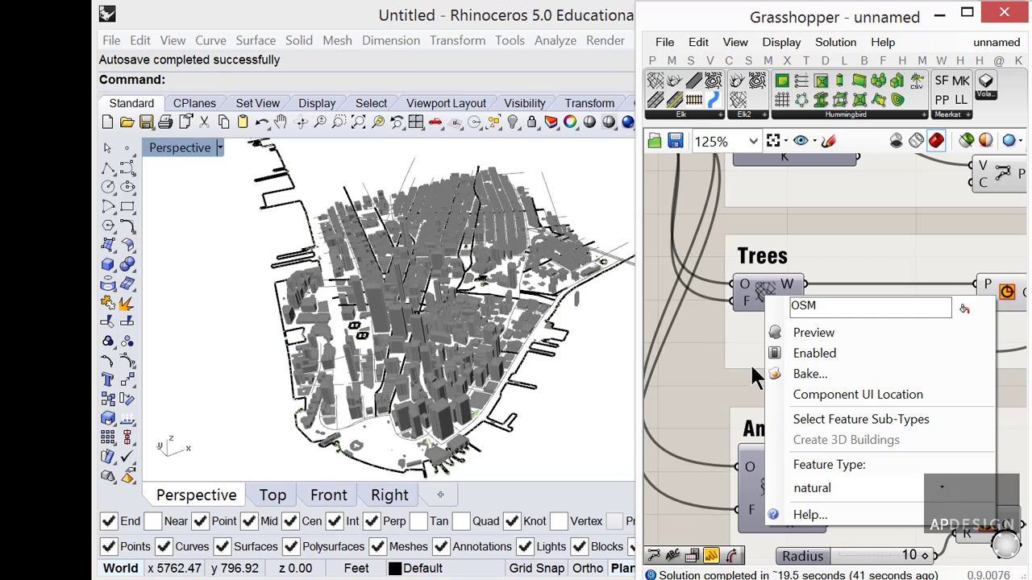
{"action": "left_click", "coordinate": [716, 313]}
{"action": "left_click", "coordinate": [652, 60]}
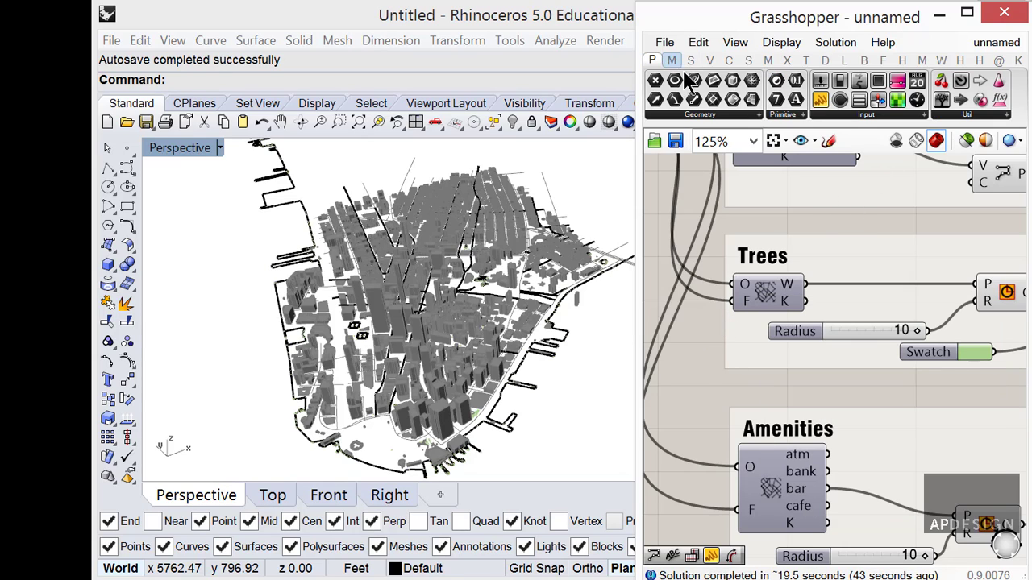
{"action": "left_click_drag", "start_coordinate": [820, 99], "coordinate": [906, 254]}
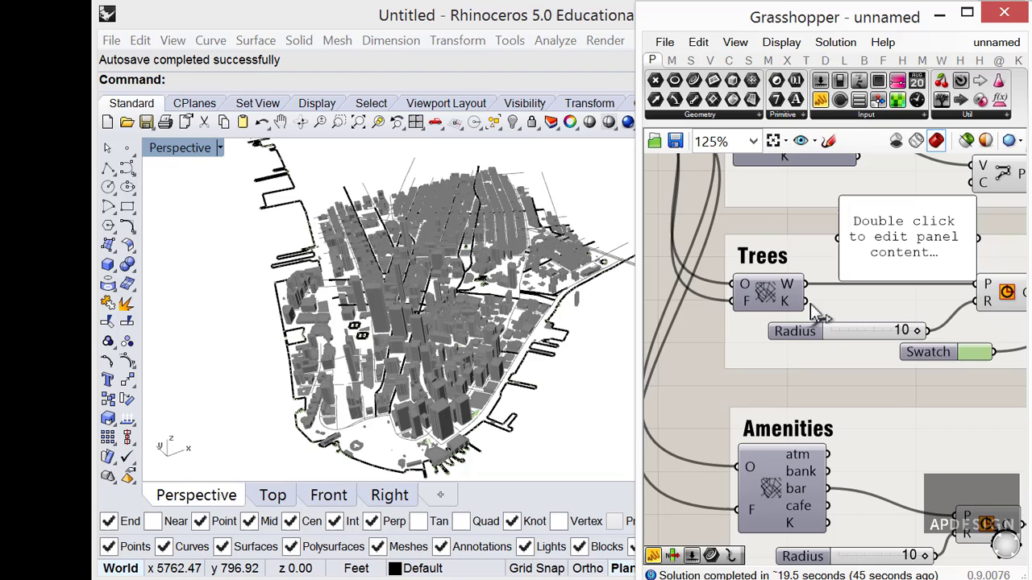
{"action": "left_click_drag", "start_coordinate": [805, 283], "coordinate": [838, 238]}
Step: Reposition the panel connected to the Trees component and enlarge it in height and width so its entries can be read
{"action": "left_click_drag", "start_coordinate": [878, 282], "coordinate": [938, 532]}
{"action": "left_click_drag", "start_coordinate": [974, 471], "coordinate": [1031, 472]}
{"action": "right_click_drag", "start_coordinate": [846, 417], "coordinate": [751, 370]}
{"action": "left_click", "coordinate": [872, 338]}
{"action": "left_click_drag", "start_coordinate": [876, 348], "coordinate": [967, 376]}
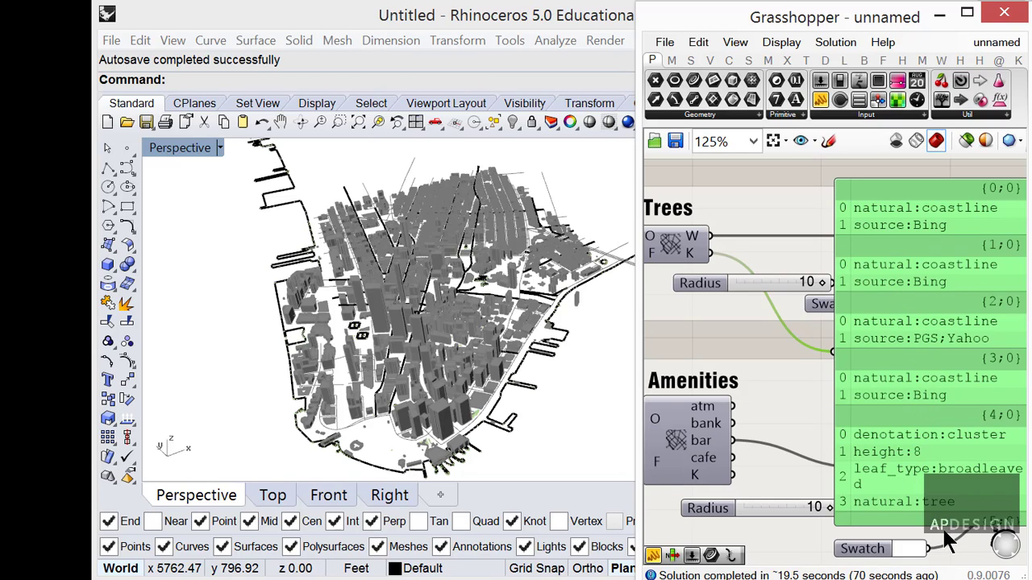
{"action": "left_click_drag", "start_coordinate": [947, 524], "coordinate": [947, 571]}
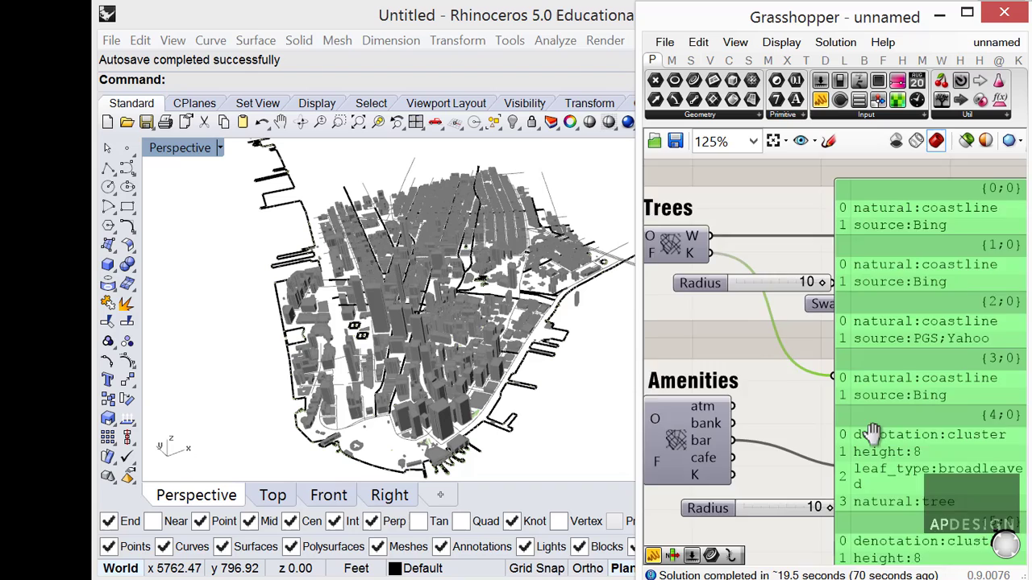
{"action": "right_click_drag", "start_coordinate": [872, 435], "coordinate": [806, 327]}
{"action": "right_click_drag", "start_coordinate": [928, 316], "coordinate": [923, 390]}
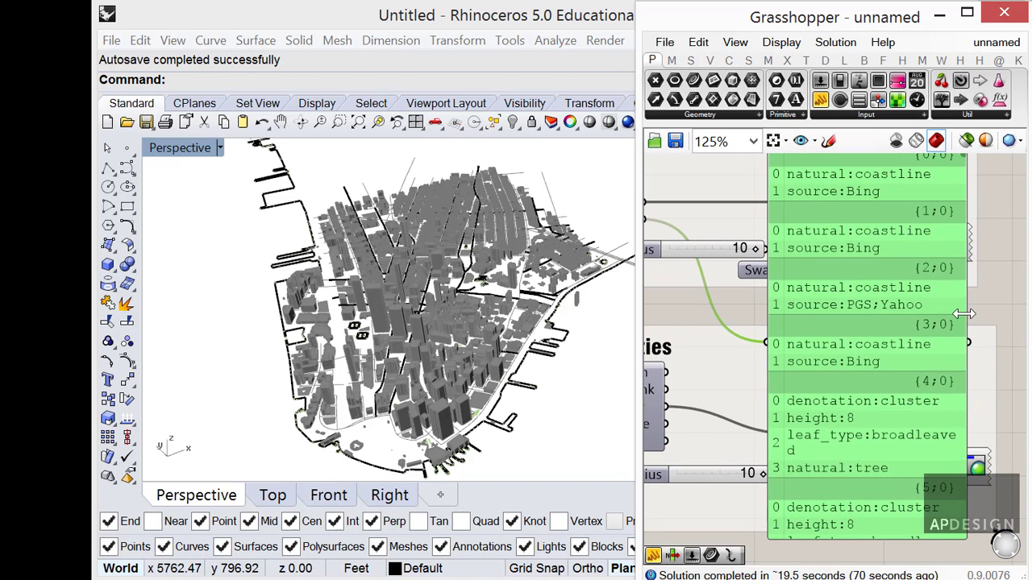
{"action": "left_click_drag", "start_coordinate": [967, 323], "coordinate": [1000, 313]}
Step: Read further key entries in the enlarged panel and move it below the Amenities group
{"action": "scroll", "coordinate": [991, 315], "scroll_direction": "down", "scroll_amount": 2}
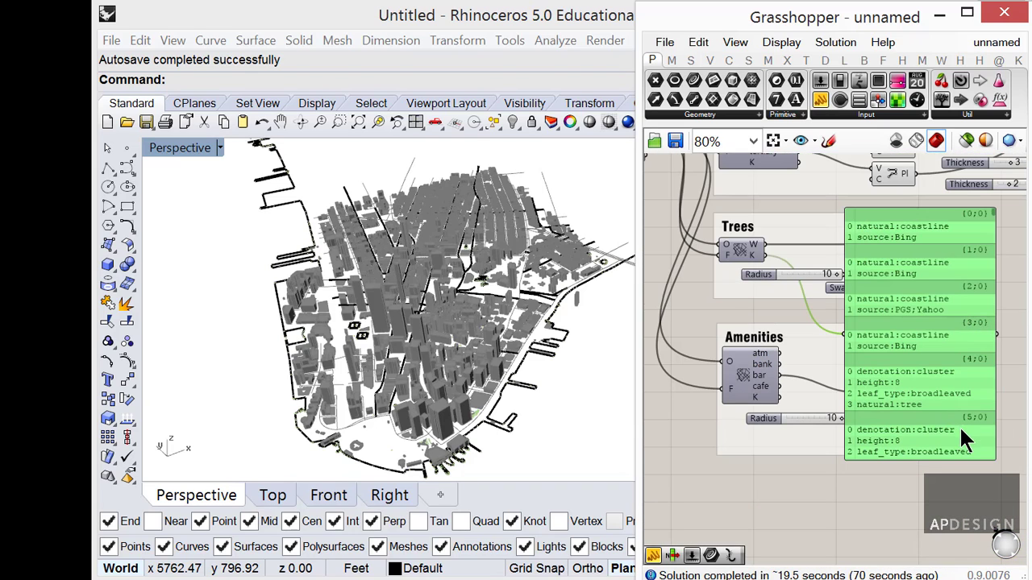
{"action": "left_click_drag", "start_coordinate": [993, 216], "coordinate": [993, 239]}
{"action": "right_click_drag", "start_coordinate": [862, 326], "coordinate": [830, 323]}
{"action": "left_click_drag", "start_coordinate": [829, 364], "coordinate": [873, 507]}
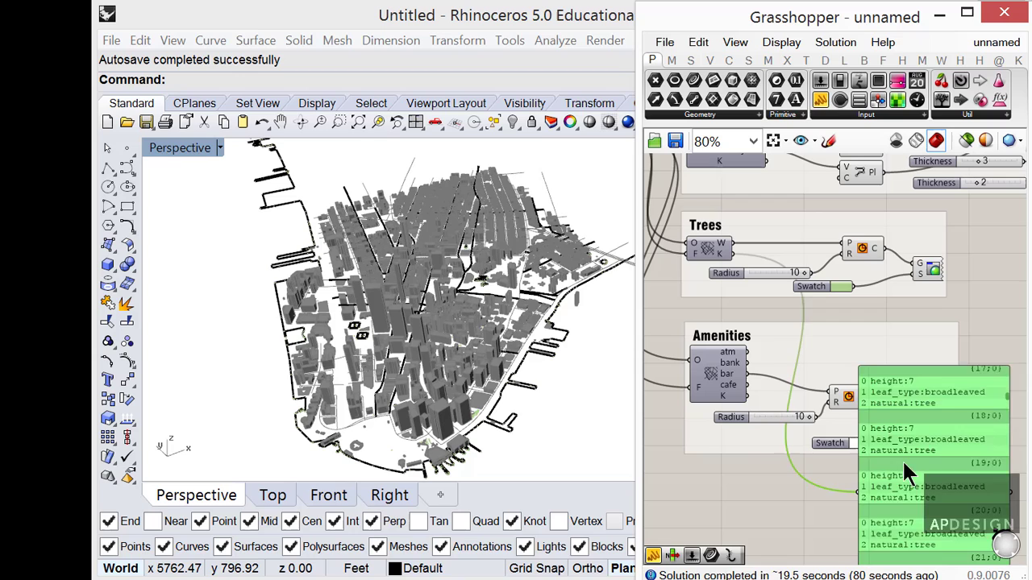
{"action": "left_click_drag", "start_coordinate": [902, 465], "coordinate": [849, 550]}
Step: Examine the bar output and Circle component in the Amenities group, and delete the panel of tree keys
{"action": "left_click", "coordinate": [733, 381]}
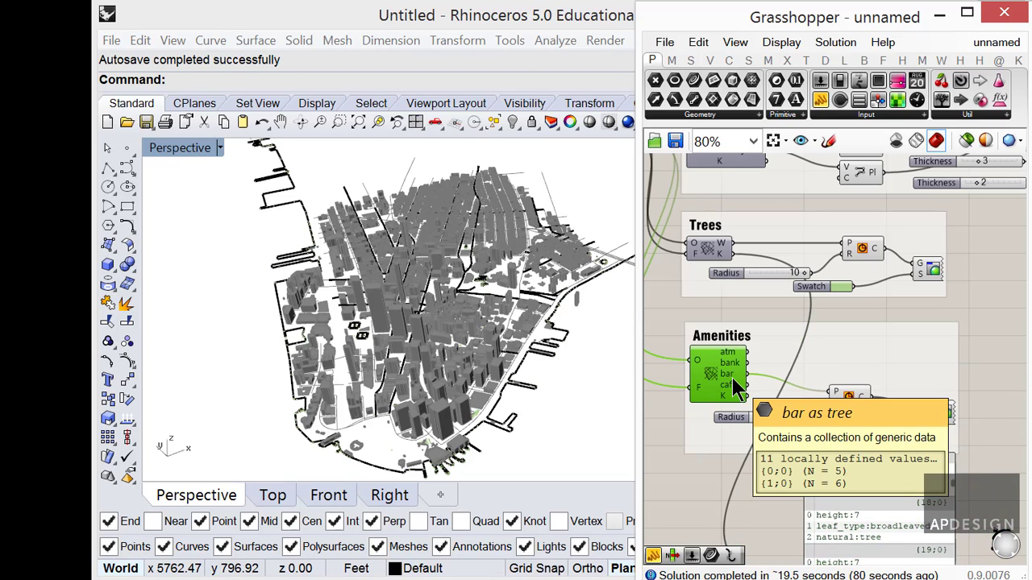
{"action": "left_click", "coordinate": [857, 395]}
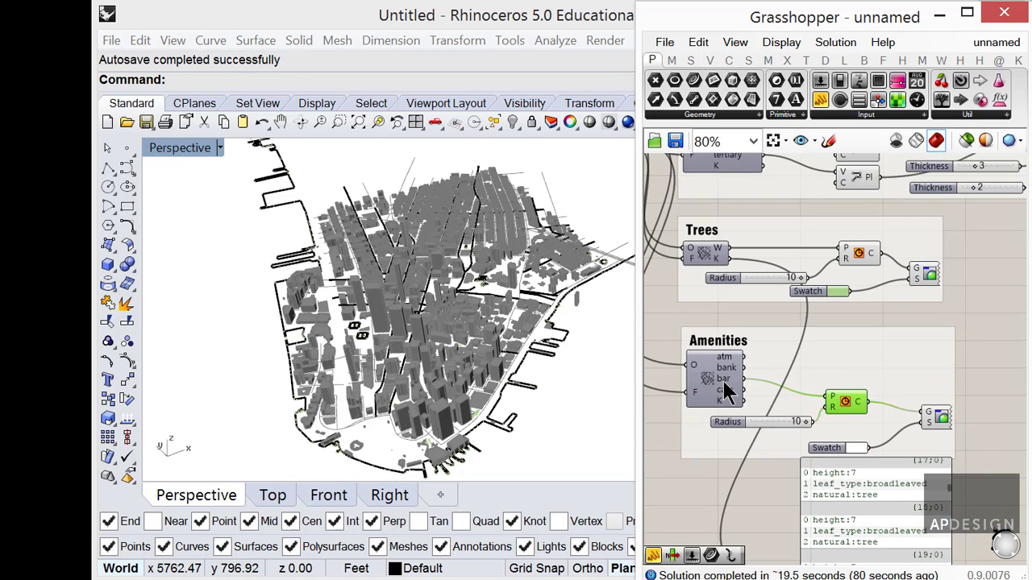
{"action": "scroll", "coordinate": [730, 374], "scroll_direction": "up", "scroll_amount": 3}
{"action": "scroll", "coordinate": [731, 386], "scroll_direction": "down", "scroll_amount": 1}
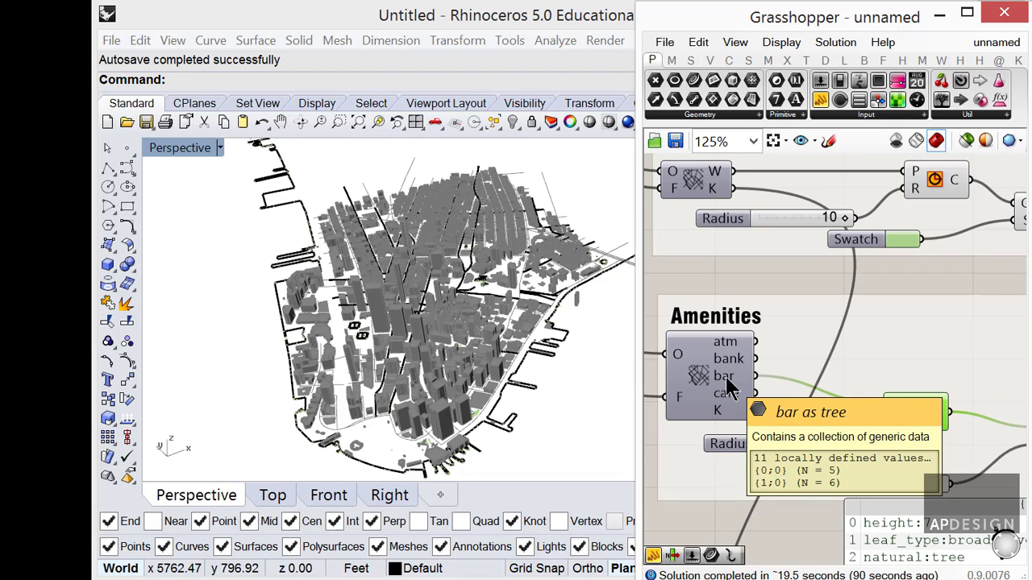
{"action": "scroll", "coordinate": [726, 379], "scroll_direction": "down", "scroll_amount": 4}
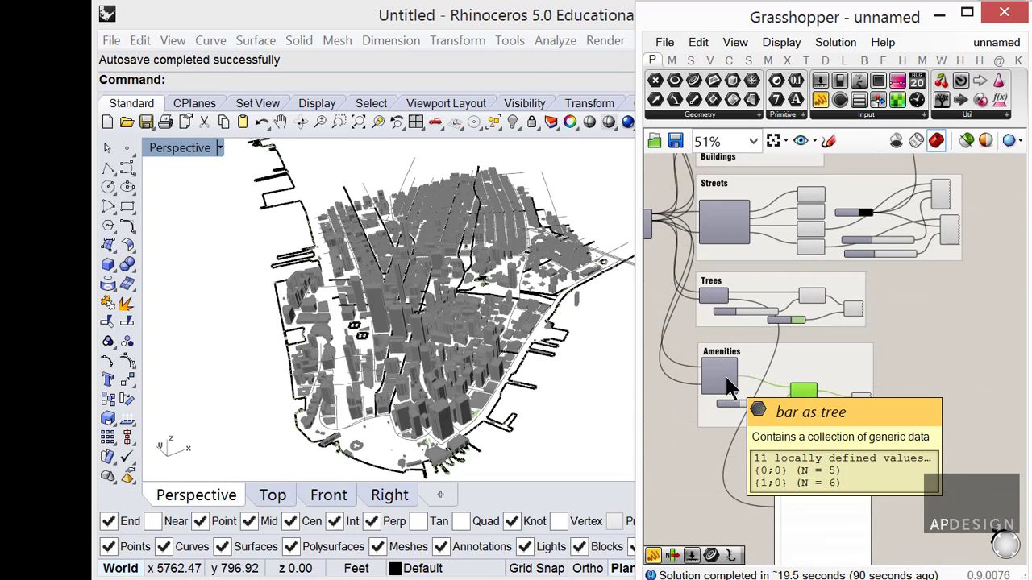
{"action": "scroll", "coordinate": [733, 379], "scroll_direction": "up", "scroll_amount": 2}
{"action": "scroll", "coordinate": [733, 377], "scroll_direction": "down", "scroll_amount": 3}
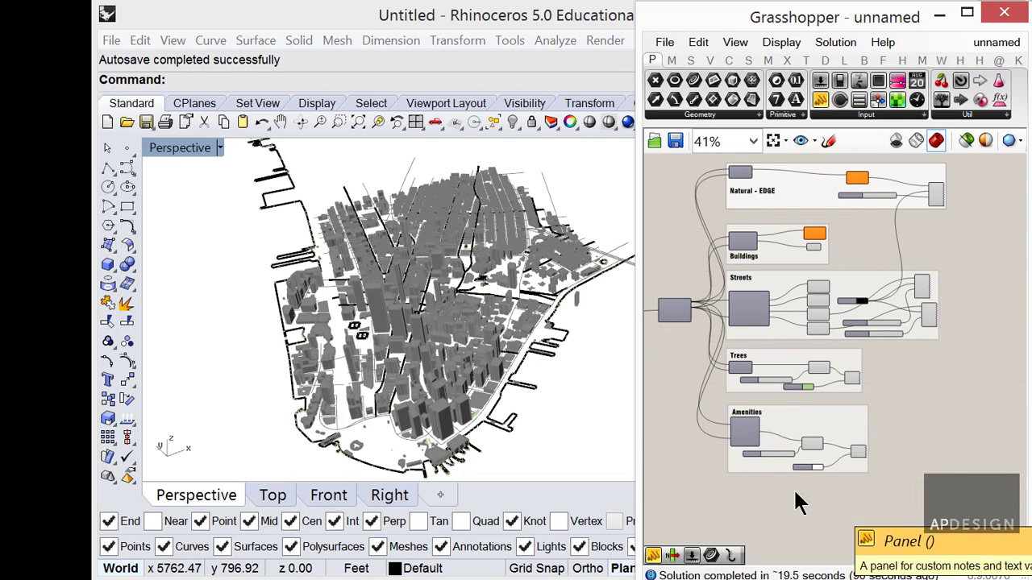
Step: Examine the Natural - EDGE group by highlighting its PolyLine and line preview components and viewing the city edge in Perspective
{"action": "scroll", "coordinate": [818, 321], "scroll_direction": "up", "scroll_amount": 2}
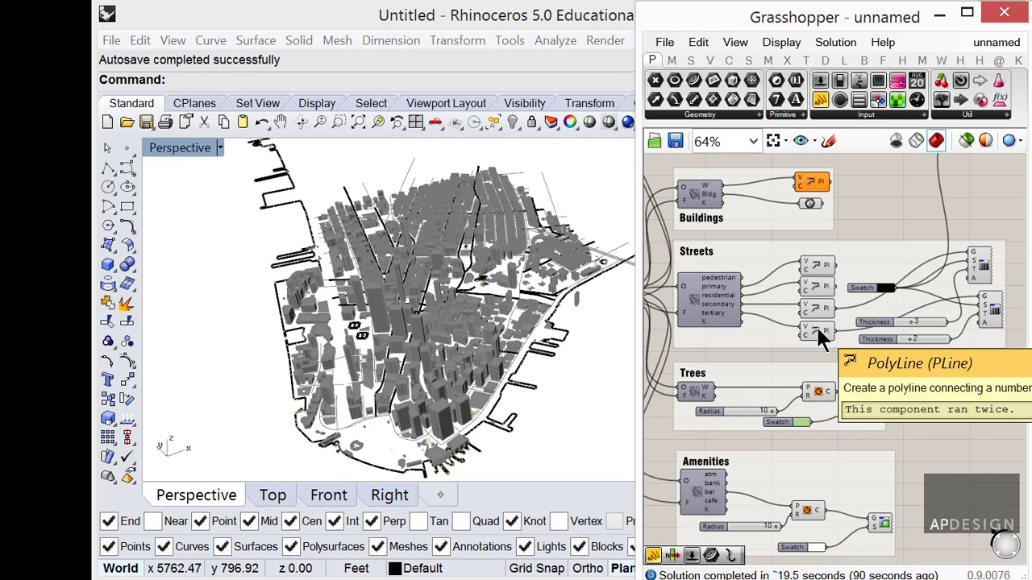
{"action": "right_click_drag", "start_coordinate": [790, 298], "coordinate": [813, 411]}
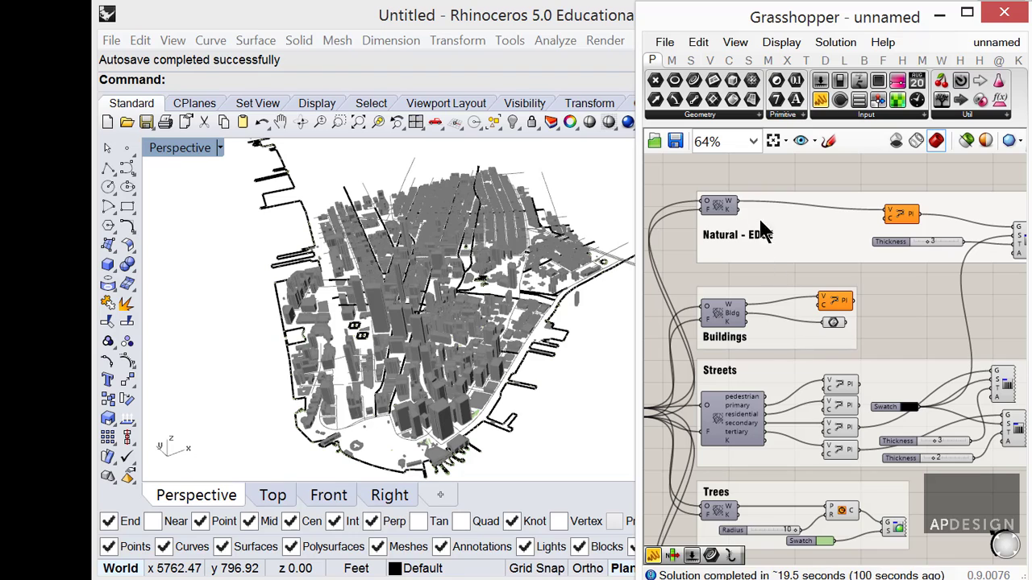
{"action": "right_click_drag", "start_coordinate": [722, 214], "coordinate": [749, 168]}
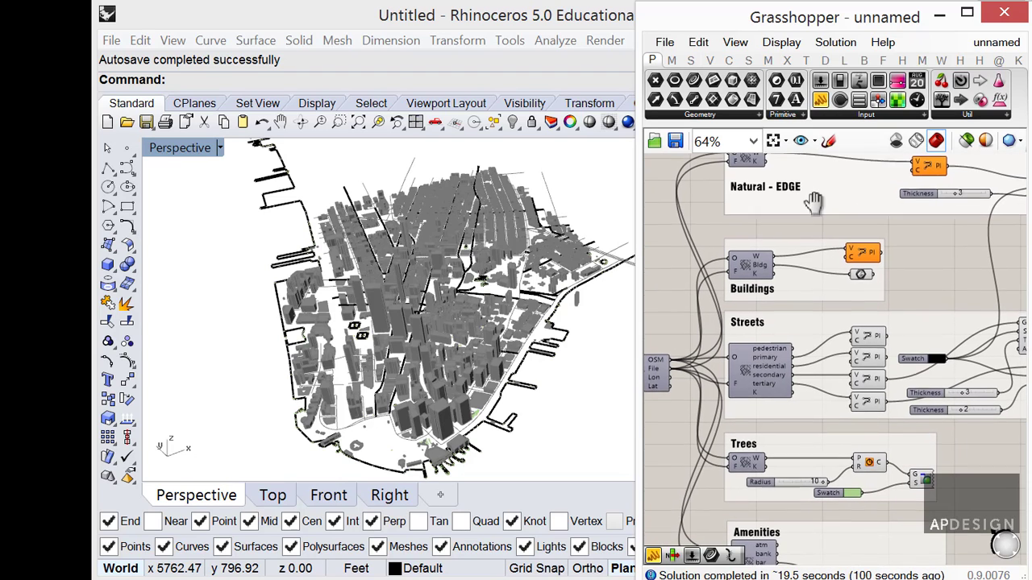
{"action": "right_click", "coordinate": [748, 467]}
{"action": "right_click_drag", "start_coordinate": [789, 236], "coordinate": [751, 305]}
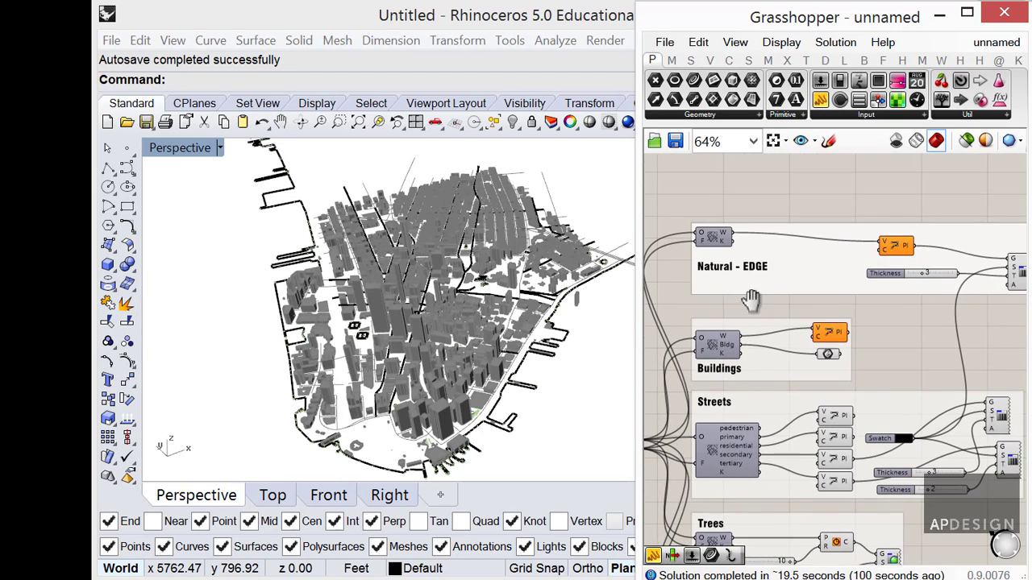
{"action": "left_click", "coordinate": [896, 246]}
{"action": "right_click_drag", "start_coordinate": [856, 239], "coordinate": [739, 202]}
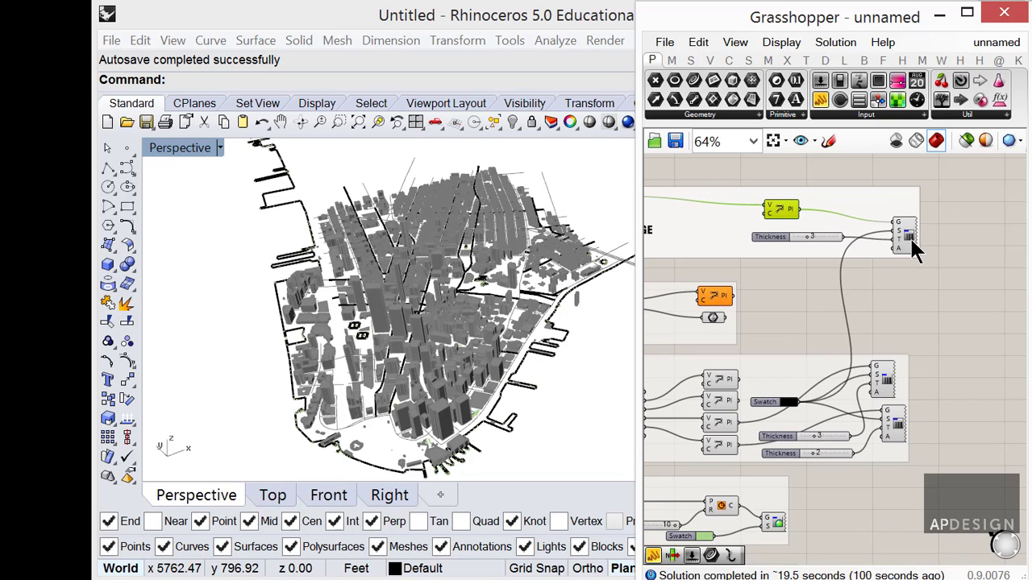
{"action": "left_click", "coordinate": [904, 236]}
{"action": "right_click_drag", "start_coordinate": [544, 370], "coordinate": [565, 391]}
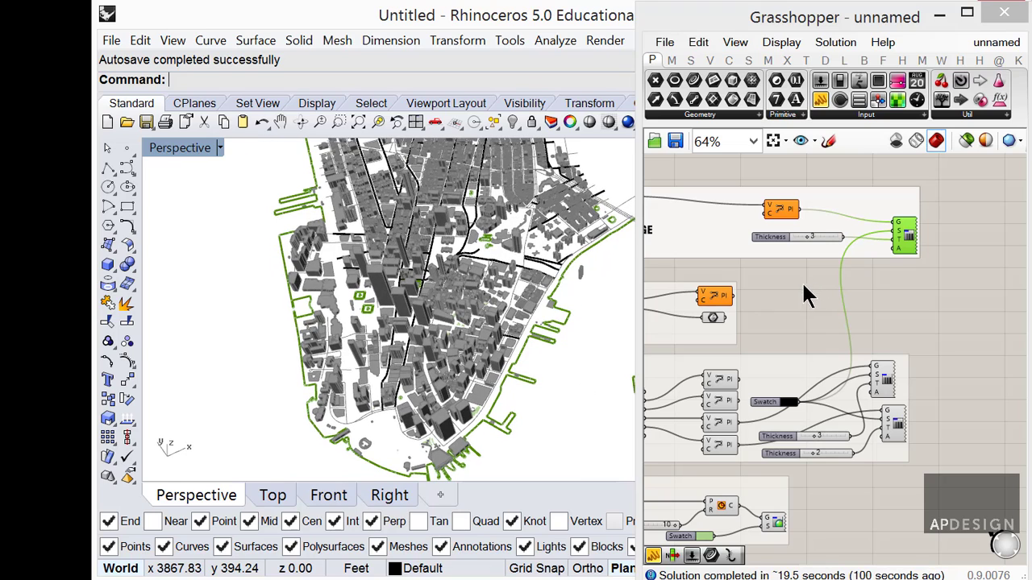
Step: Limit the Natural - EDGE component's feature sub-types to coastline with individual outputs shown, and select its PolyLine component
{"action": "left_click", "coordinate": [819, 258]}
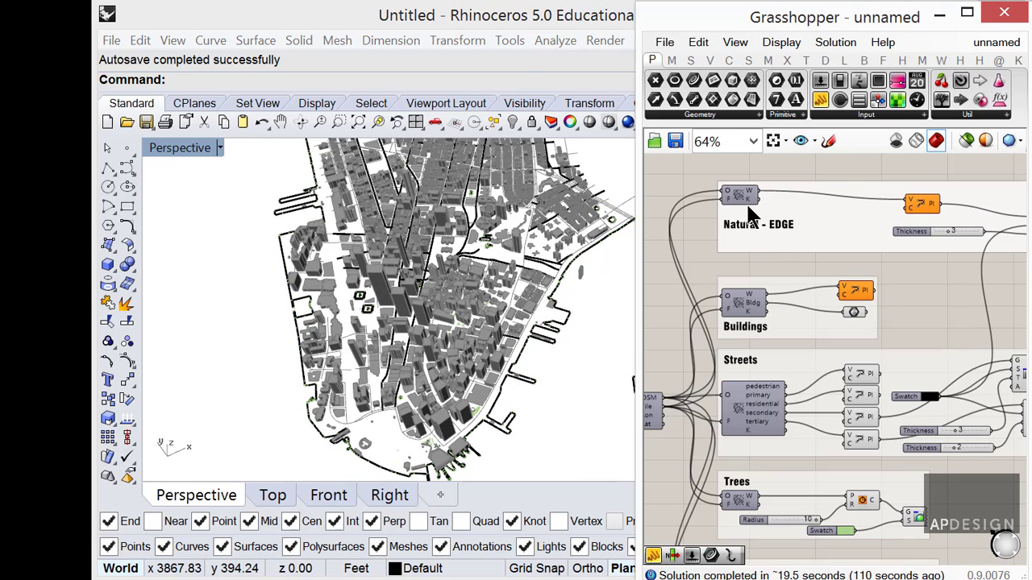
{"action": "right_click", "coordinate": [740, 192]}
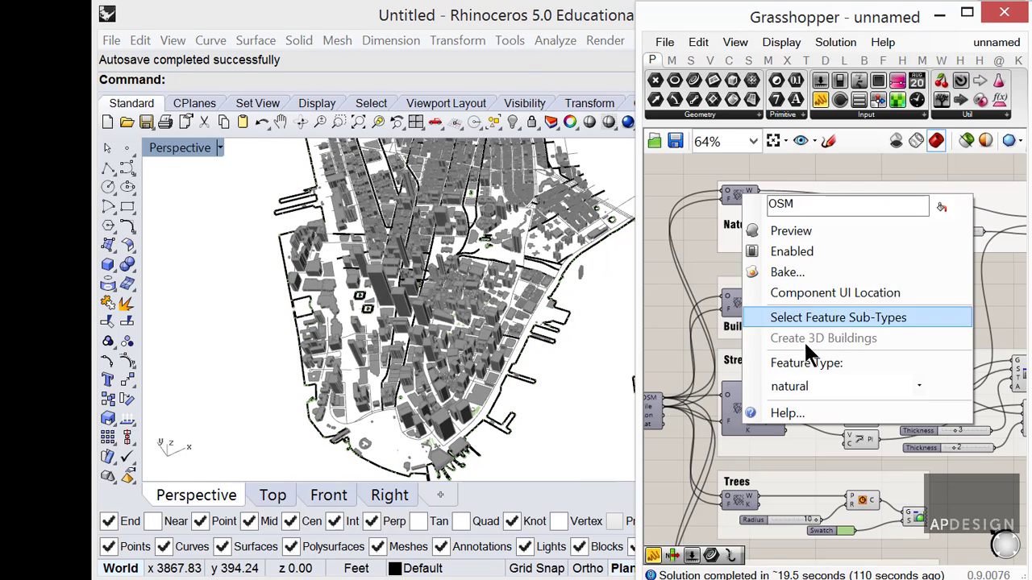
{"action": "left_click", "coordinate": [838, 318]}
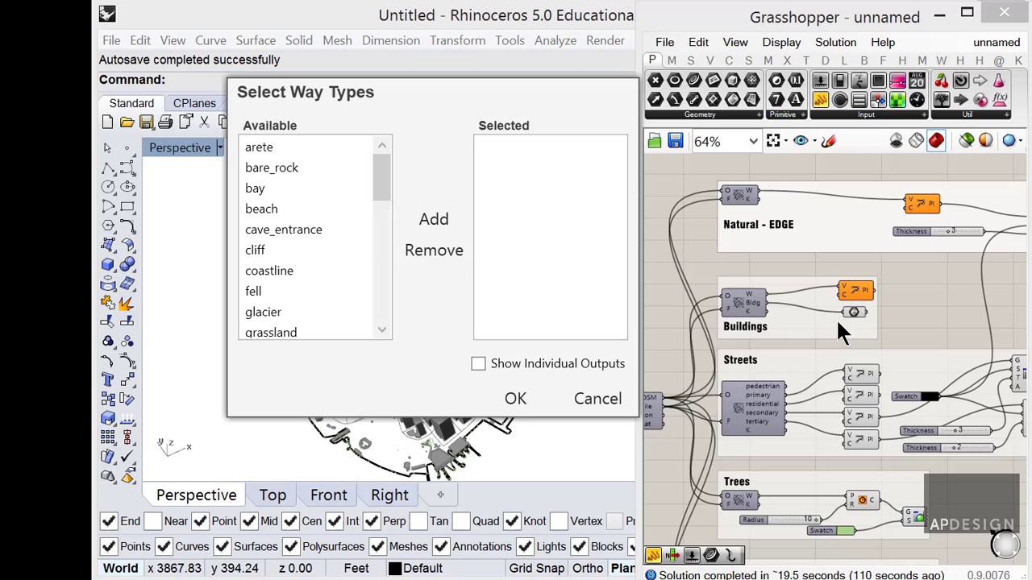
{"action": "left_click_drag", "start_coordinate": [376, 187], "coordinate": [377, 198]}
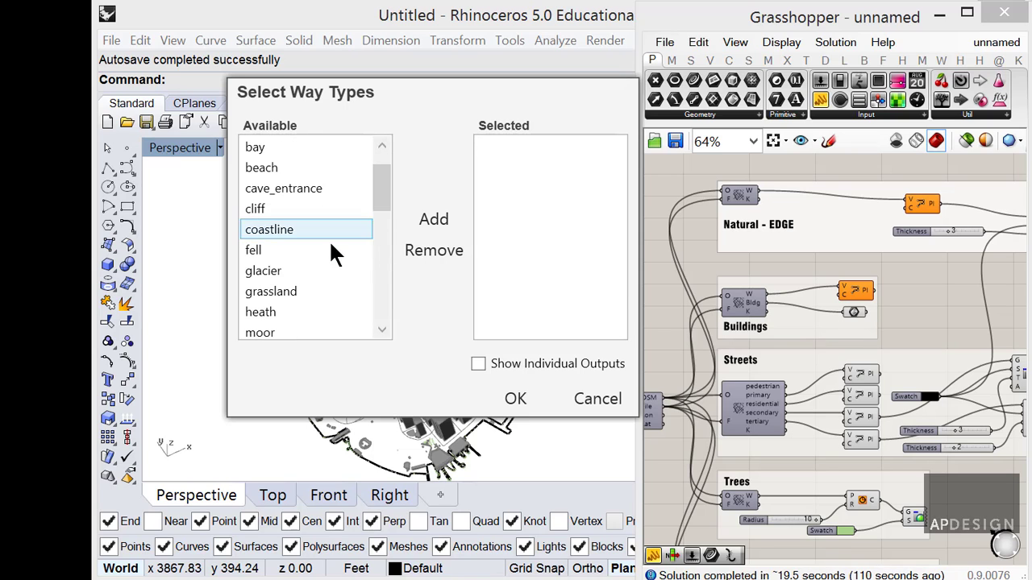
{"action": "left_click", "coordinate": [306, 232]}
{"action": "left_click", "coordinate": [421, 220]}
{"action": "left_click", "coordinate": [478, 364]}
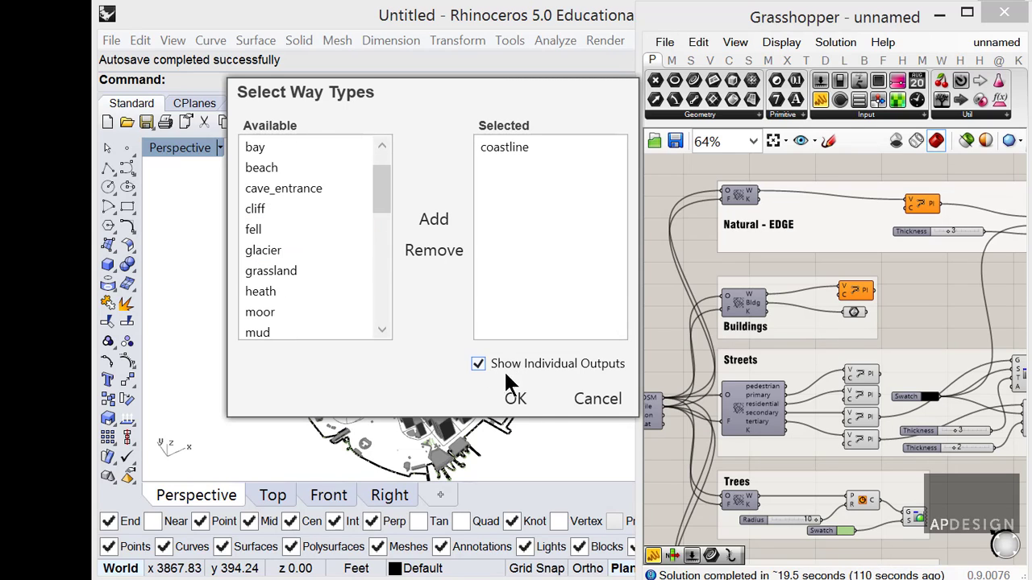
{"action": "left_click", "coordinate": [513, 395]}
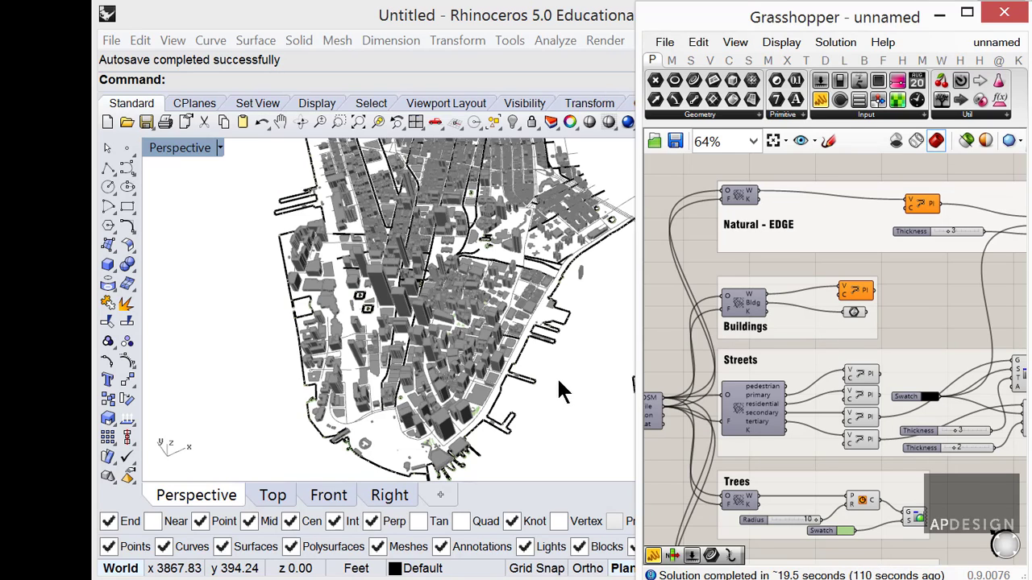
{"action": "left_click", "coordinate": [919, 207]}
{"action": "right_click_drag", "start_coordinate": [896, 279], "coordinate": [796, 266]}
{"action": "scroll", "coordinate": [840, 271], "scroll_direction": "down", "scroll_amount": 1}
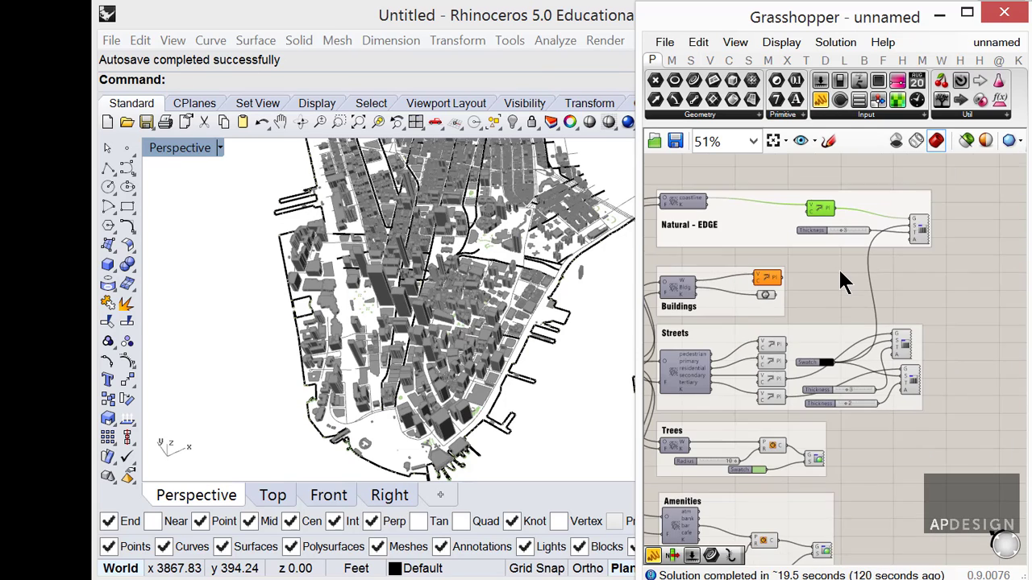
Step: Shift the line preview component in the Streets group to highlight it and locate Custom Preview Lineweights among the Human plug-in components
{"action": "scroll", "coordinate": [932, 281], "scroll_direction": "up", "scroll_amount": 2}
{"action": "scroll", "coordinate": [928, 283], "scroll_direction": "up", "scroll_amount": 1}
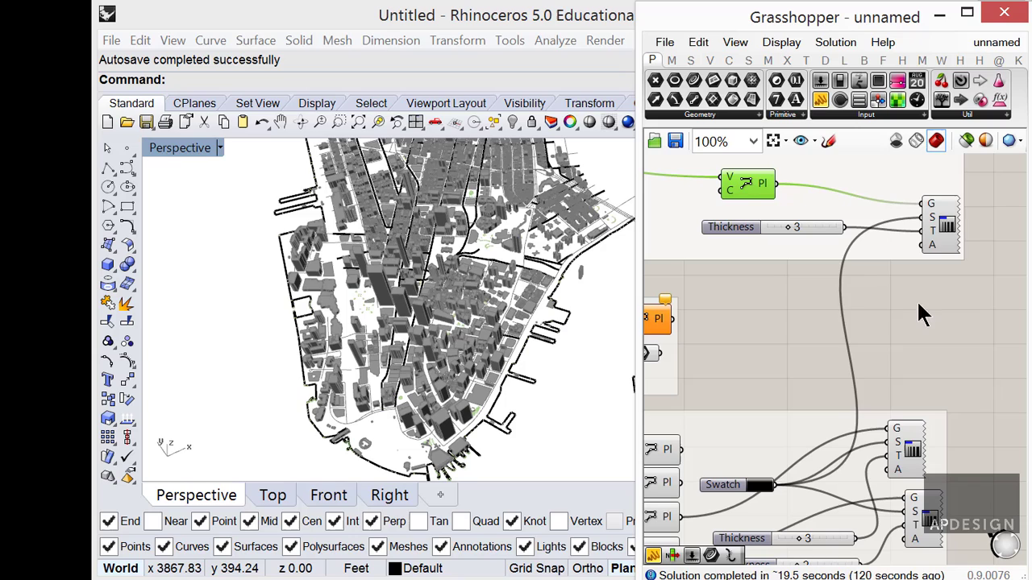
{"action": "left_click_drag", "start_coordinate": [902, 449], "coordinate": [932, 448]}
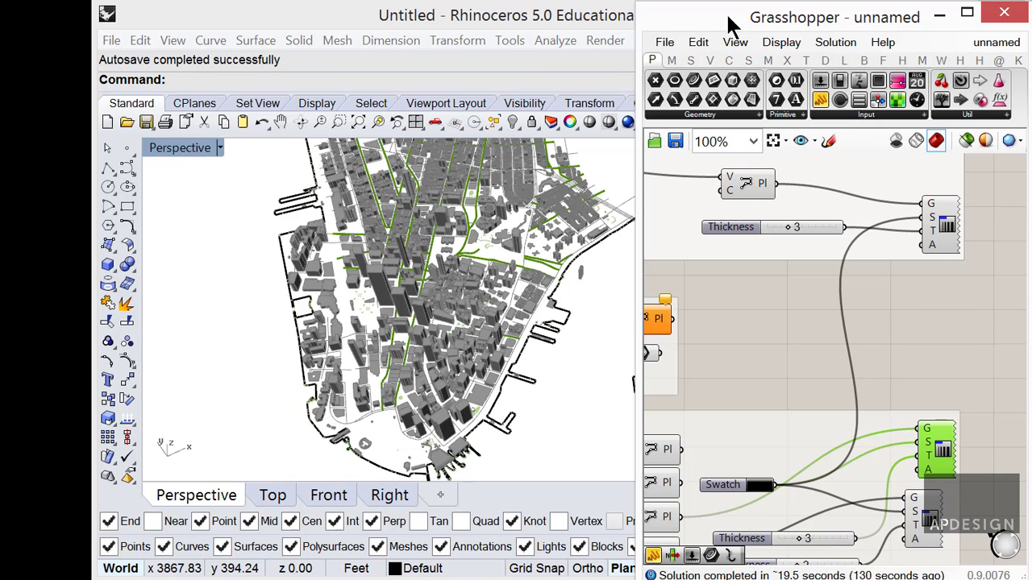
{"action": "left_click_drag", "start_coordinate": [639, 42], "coordinate": [203, 42]}
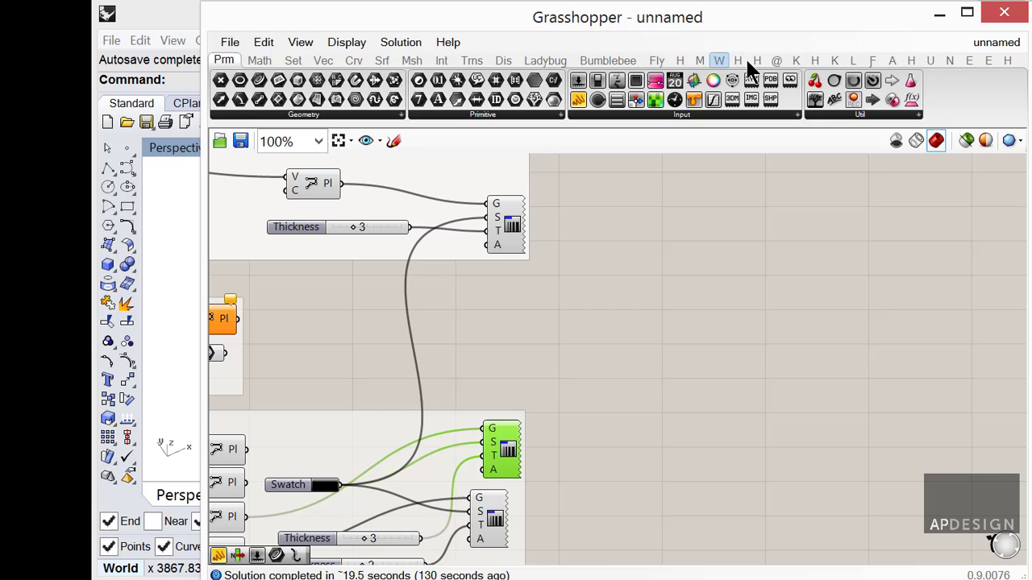
{"action": "left_click", "coordinate": [909, 61]}
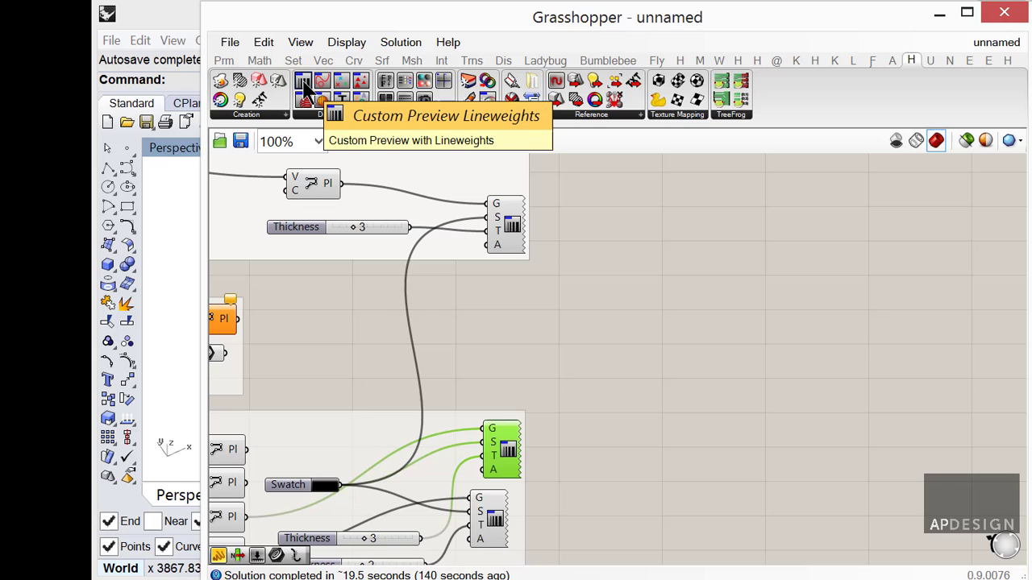
Step: Move the Grasshopper window aside, examine the street and edge line weights in Perspective, and set the window back beside the Rhino viewport
{"action": "left_click_drag", "start_coordinate": [310, 24], "coordinate": [922, 107]}
{"action": "left_click_drag", "start_coordinate": [759, 176], "coordinate": [772, 177]}
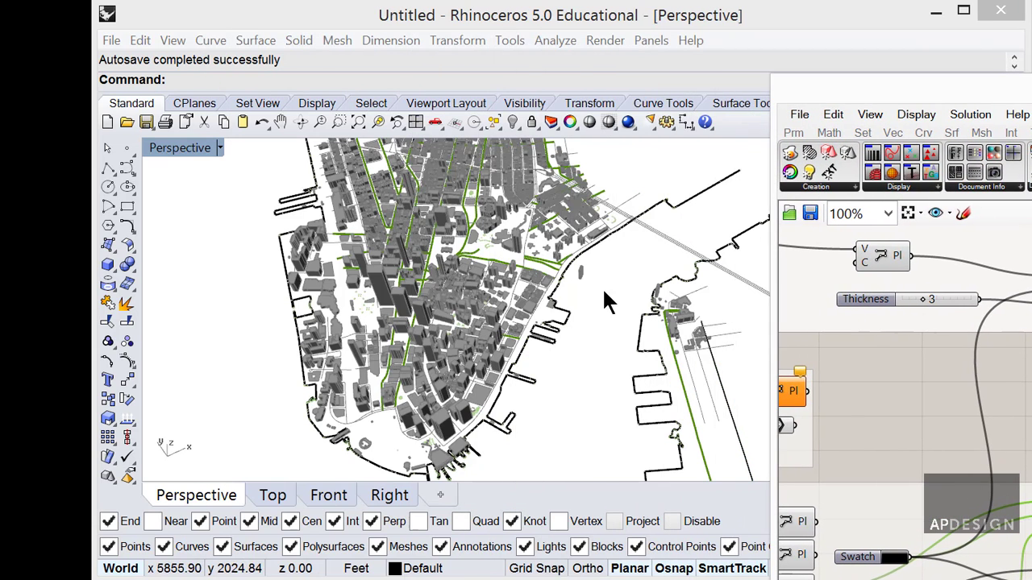
{"action": "right_click_drag", "start_coordinate": [594, 306], "coordinate": [599, 271]}
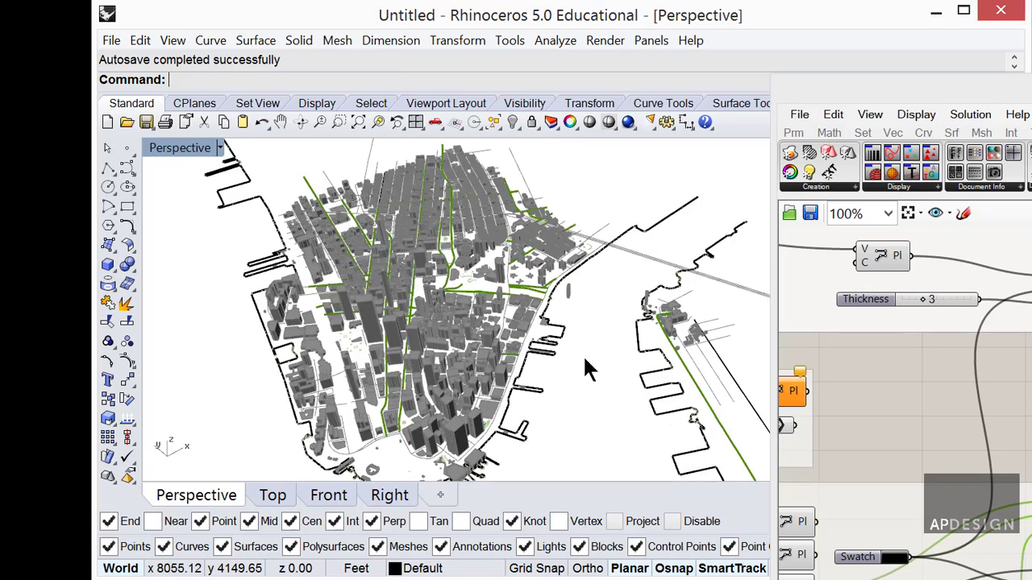
{"action": "left_click_drag", "start_coordinate": [1030, 90], "coordinate": [682, 25]}
{"action": "left_click_drag", "start_coordinate": [272, 28], "coordinate": [578, 40]}
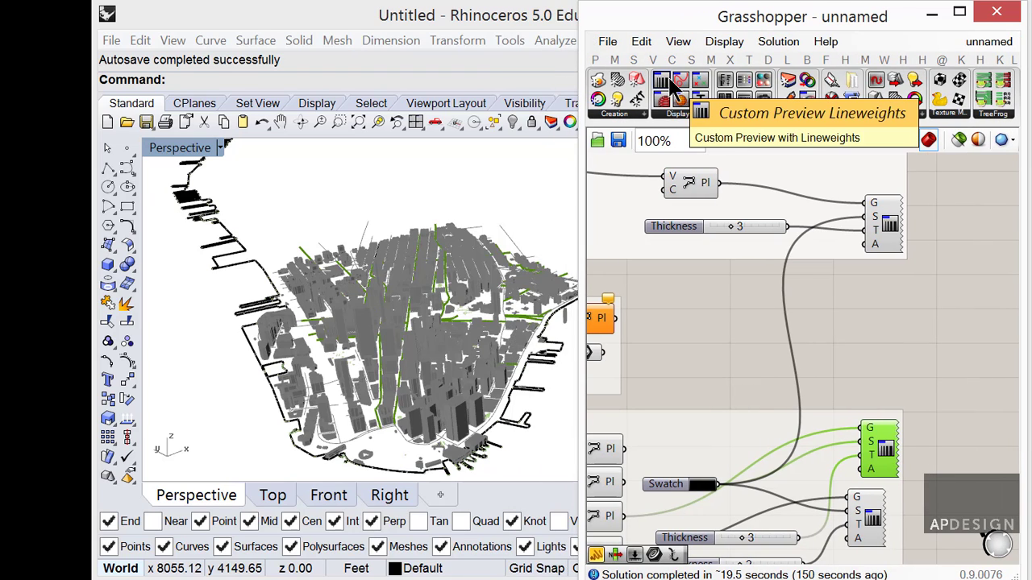
Step: Add a Colour Swatch component to the canvas just below the Trees group's preview component
{"action": "scroll", "coordinate": [772, 250], "scroll_direction": "down", "scroll_amount": 2}
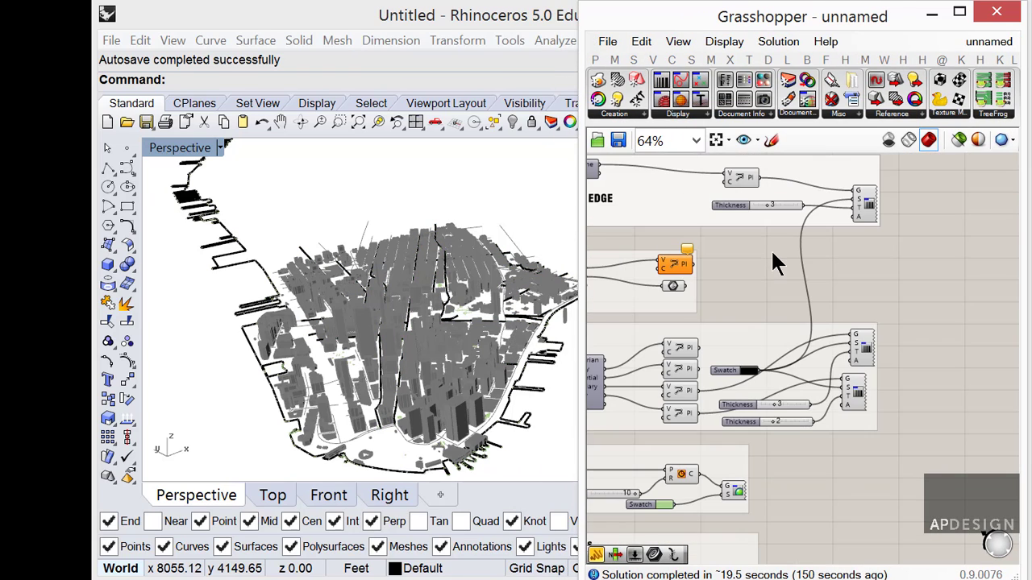
{"action": "right_click_drag", "start_coordinate": [777, 391], "coordinate": [864, 249]}
{"action": "scroll", "coordinate": [828, 349], "scroll_direction": "up", "scroll_amount": 2}
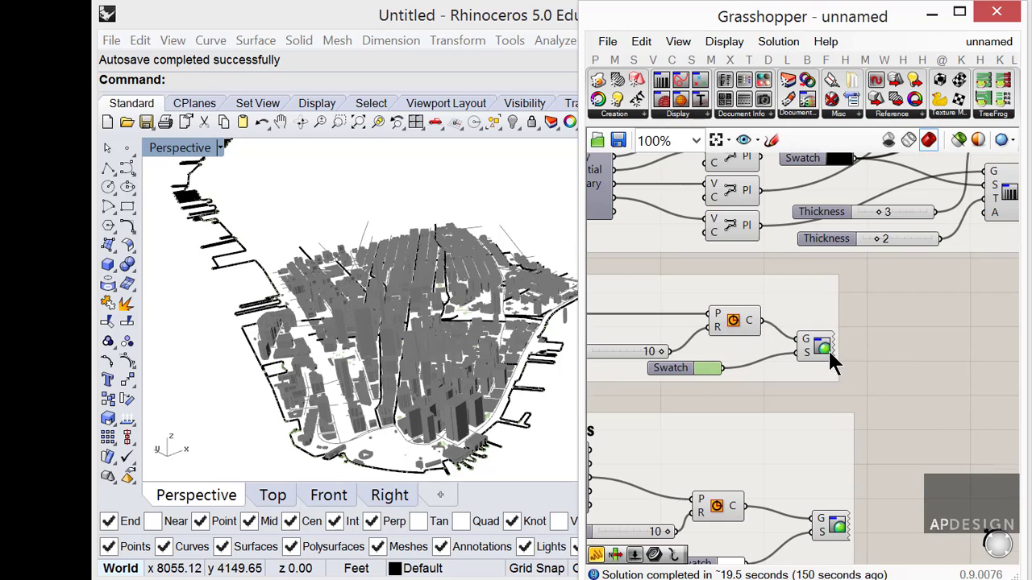
{"action": "double_click", "coordinate": [882, 356]}
{"action": "type", "text": "SWA"}
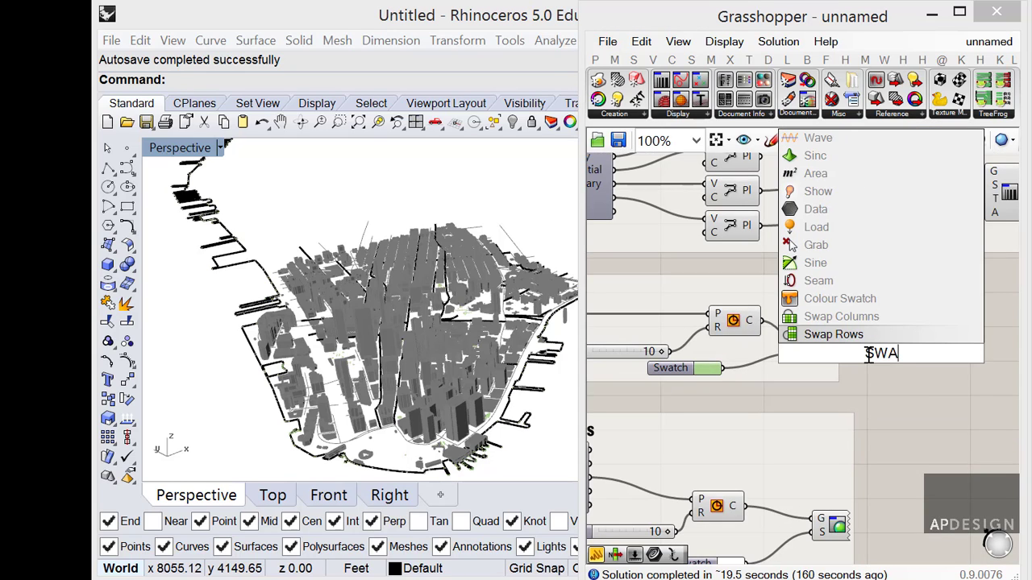
{"action": "type", "text": "TCH"}
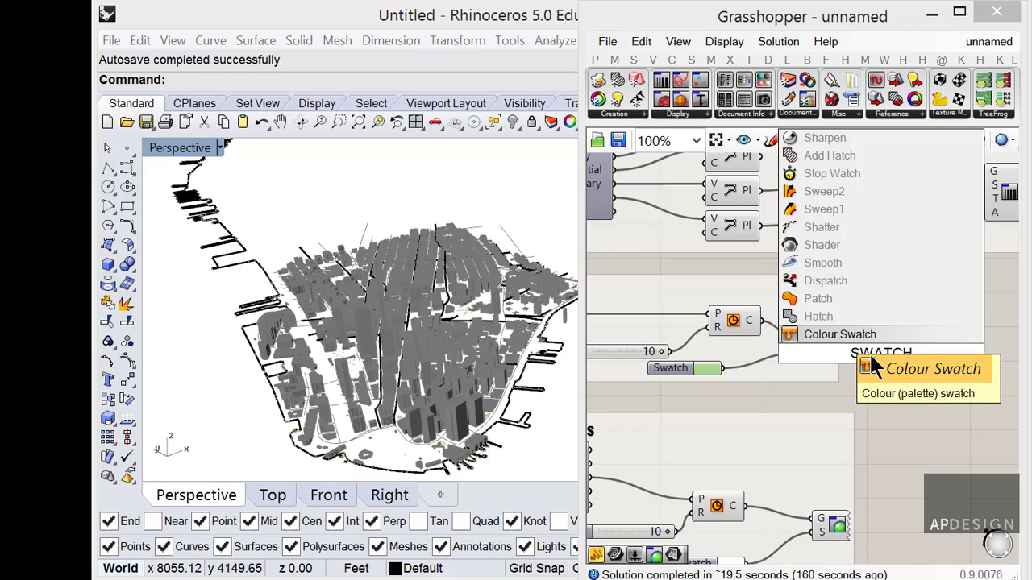
{"action": "key", "text": "Return"}
{"action": "left_click_drag", "start_coordinate": [876, 353], "coordinate": [866, 384]}
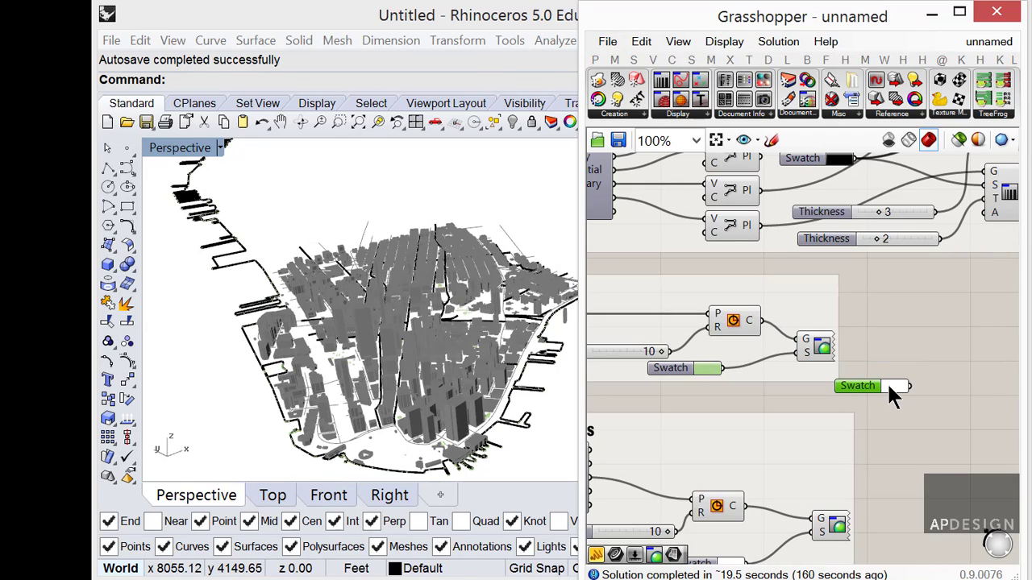
Step: Add a Custom Preview component beside the Trees group's existing preview component
{"action": "left_click", "coordinate": [895, 387]}
{"action": "left_click", "coordinate": [864, 362]}
{"action": "left_click", "coordinate": [812, 339]}
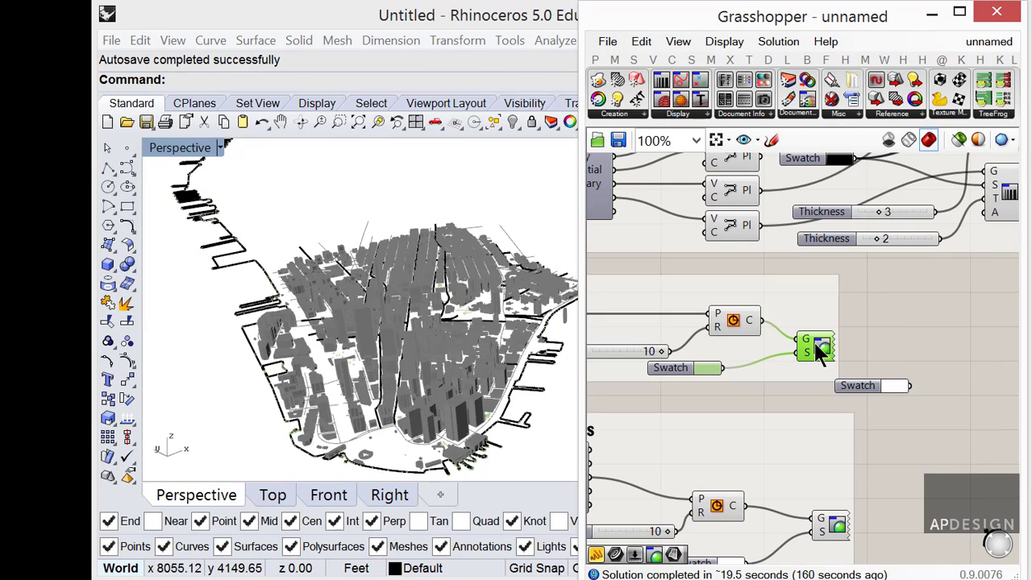
{"action": "left_click", "coordinate": [892, 339]}
{"action": "double_click", "coordinate": [891, 338]}
{"action": "type", "text": "PRE"}
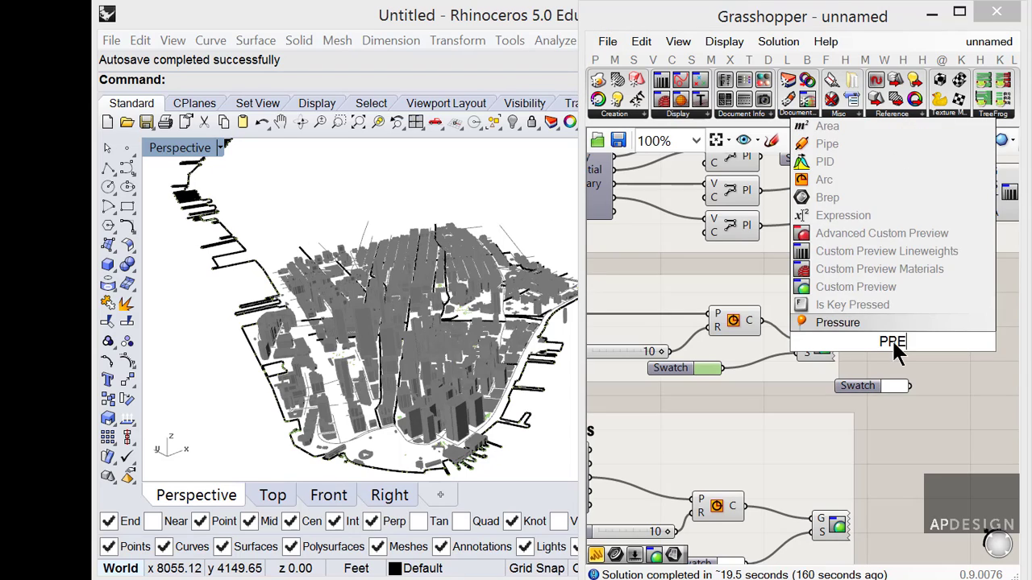
{"action": "left_click", "coordinate": [861, 287]}
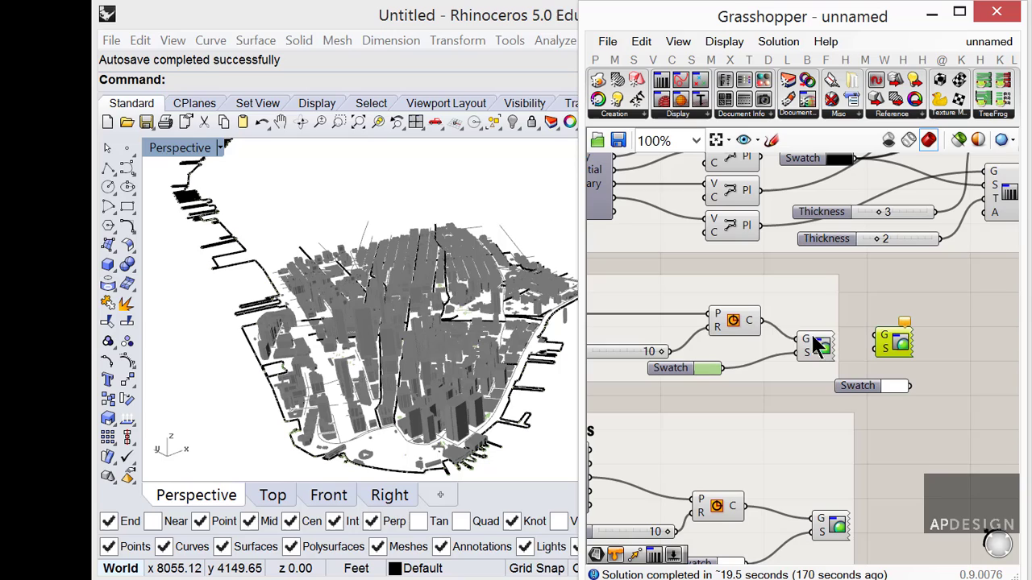
Step: Connect the tree Circle output and the green swatch to the new Custom Preview and inspect the trees up close in Perspective
{"action": "left_click_drag", "start_coordinate": [760, 320], "coordinate": [885, 336]}
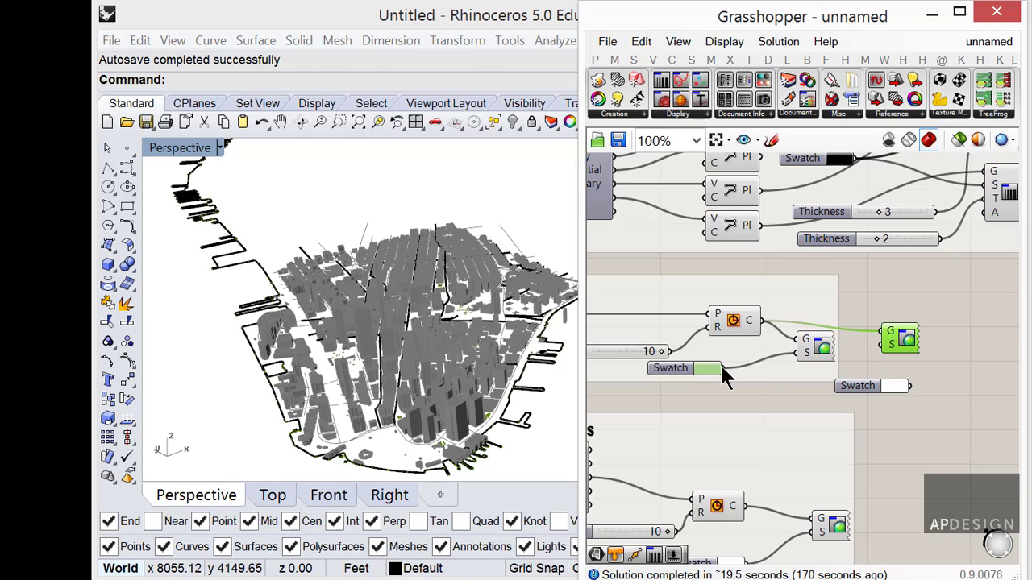
{"action": "left_click_drag", "start_coordinate": [723, 368], "coordinate": [900, 330]}
{"action": "left_click", "coordinate": [902, 365]}
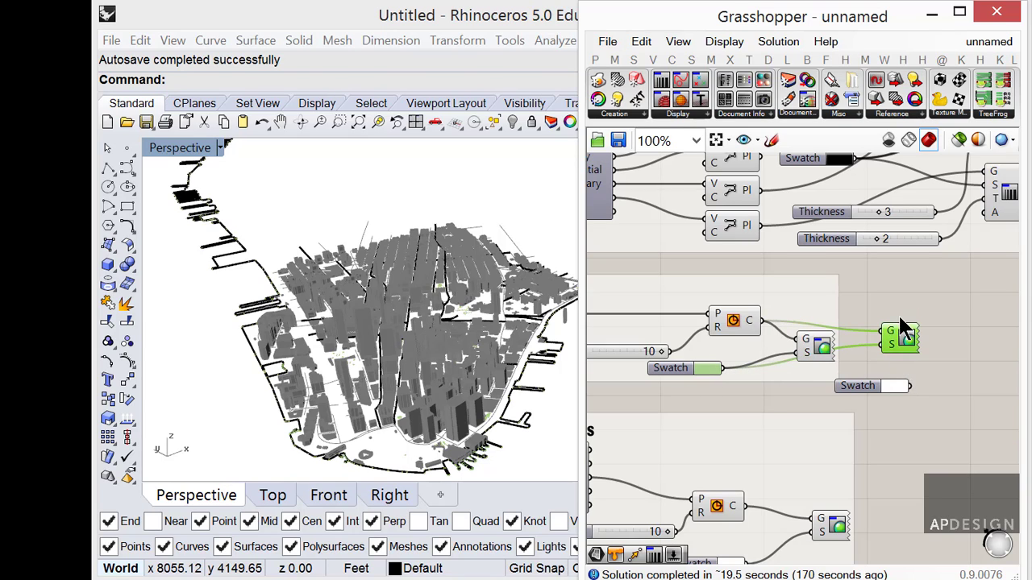
{"action": "scroll", "coordinate": [484, 454], "scroll_direction": "up", "scroll_amount": 6}
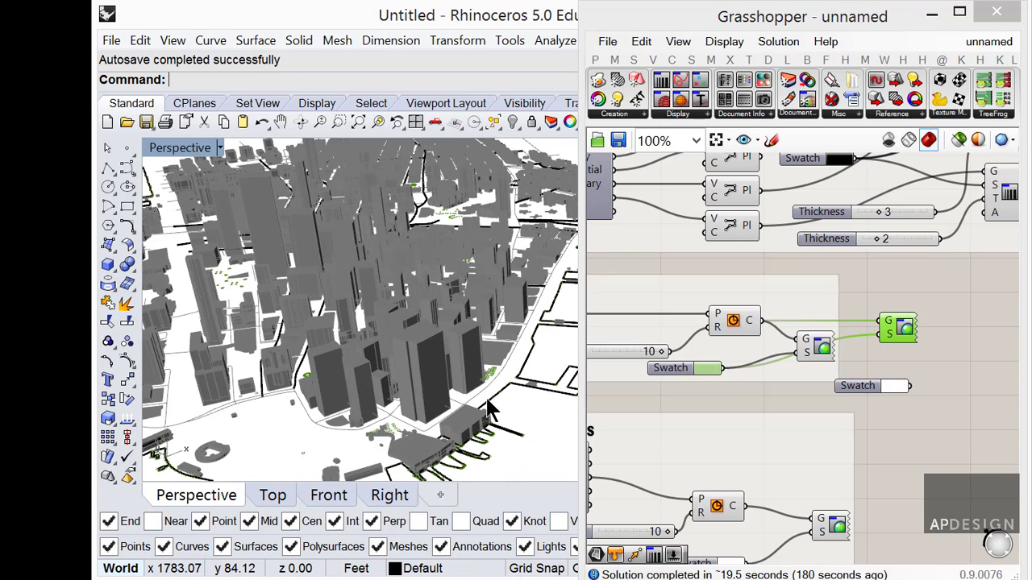
Step: Limit the Trees component's feature sub-types to tree with individual outputs shown
{"action": "left_click", "coordinate": [797, 385]}
{"action": "scroll", "coordinate": [798, 385], "scroll_direction": "down", "scroll_amount": 3}
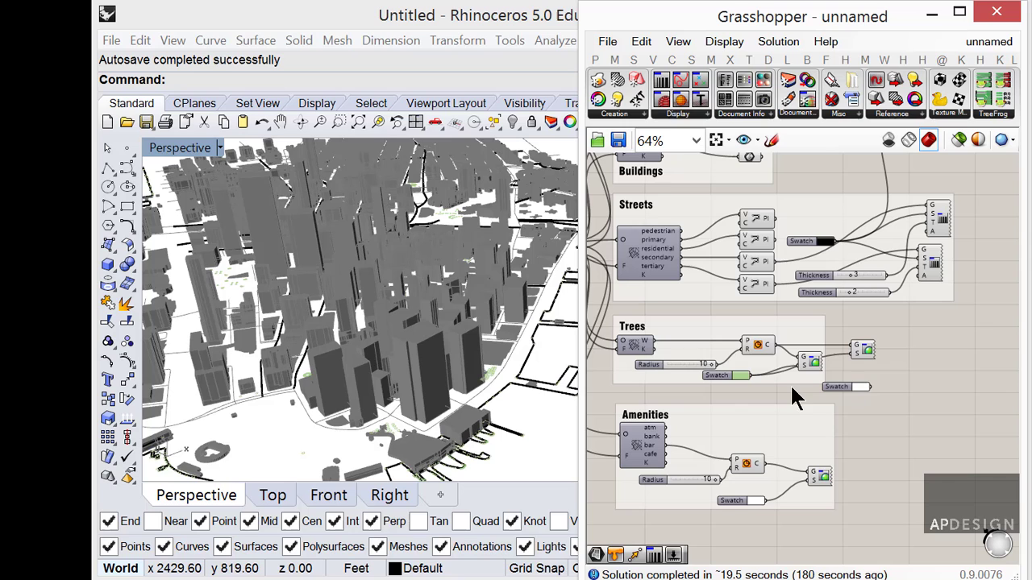
{"action": "right_click_drag", "start_coordinate": [702, 354], "coordinate": [794, 342]}
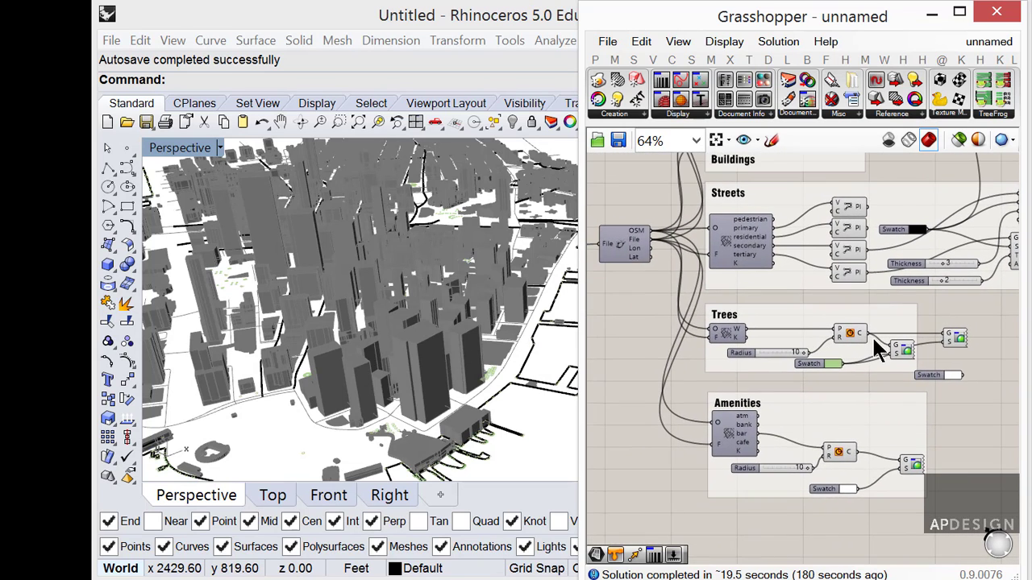
{"action": "scroll", "coordinate": [871, 335], "scroll_direction": "up", "scroll_amount": 1}
{"action": "right_click", "coordinate": [695, 340]}
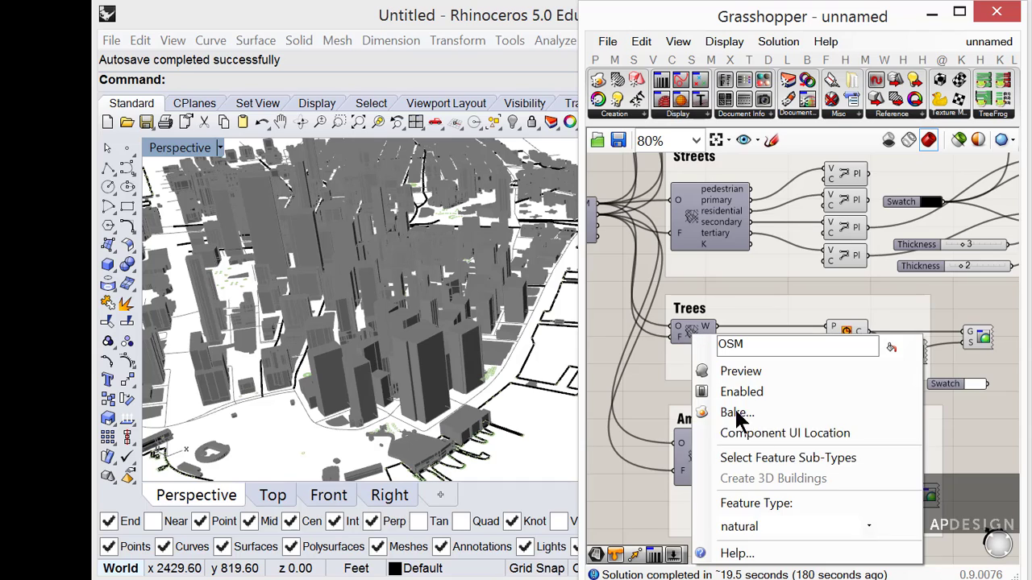
{"action": "left_click", "coordinate": [793, 457]}
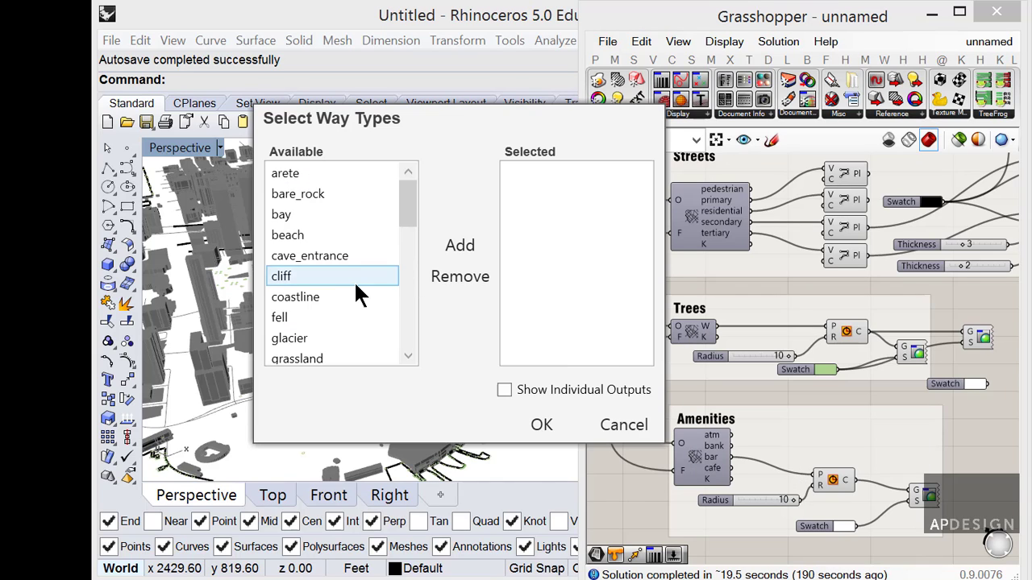
{"action": "left_click_drag", "start_coordinate": [407, 214], "coordinate": [394, 311]}
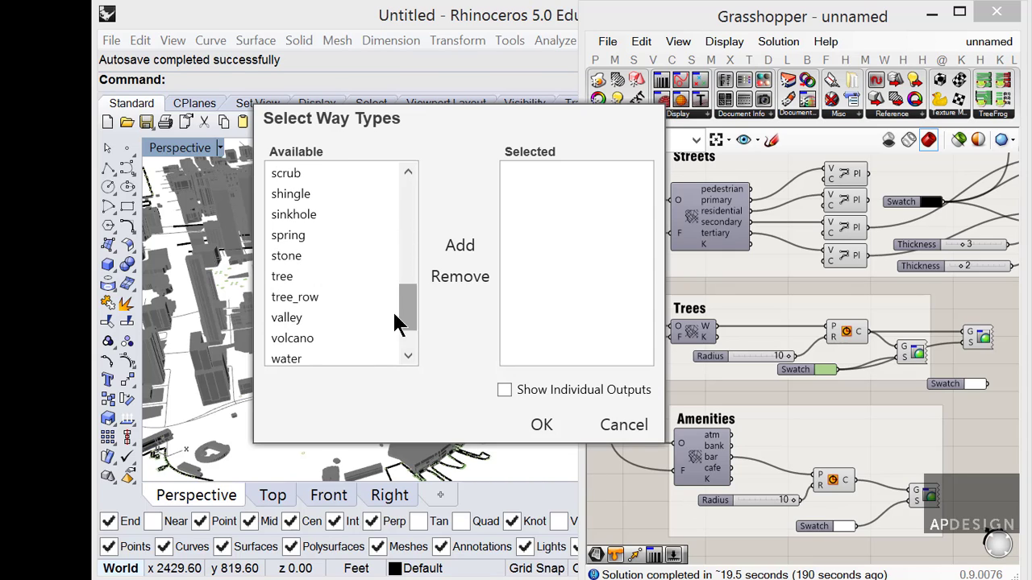
{"action": "left_click", "coordinate": [338, 278]}
{"action": "left_click", "coordinate": [452, 250]}
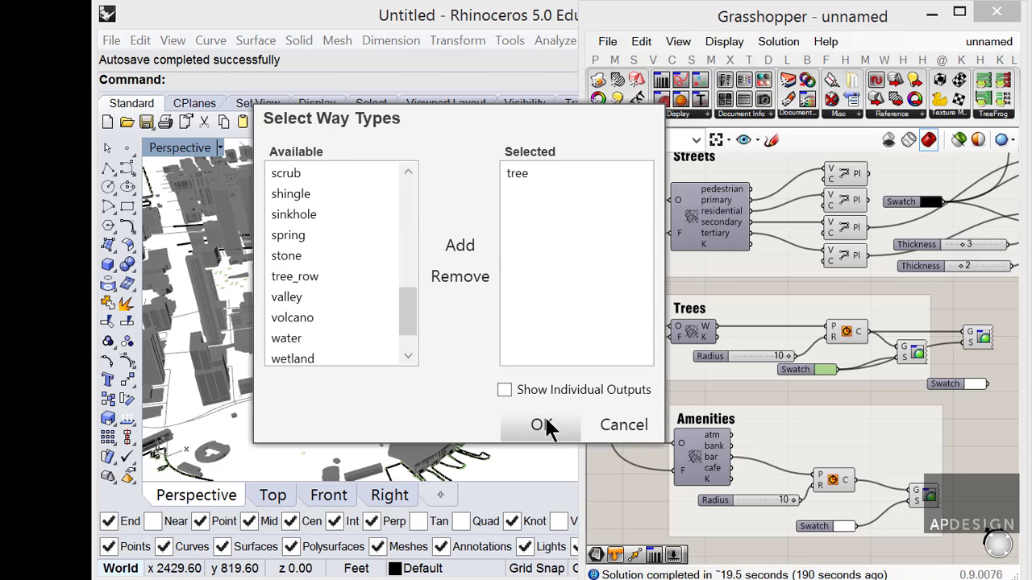
{"action": "left_click", "coordinate": [504, 390]}
{"action": "left_click", "coordinate": [543, 426]}
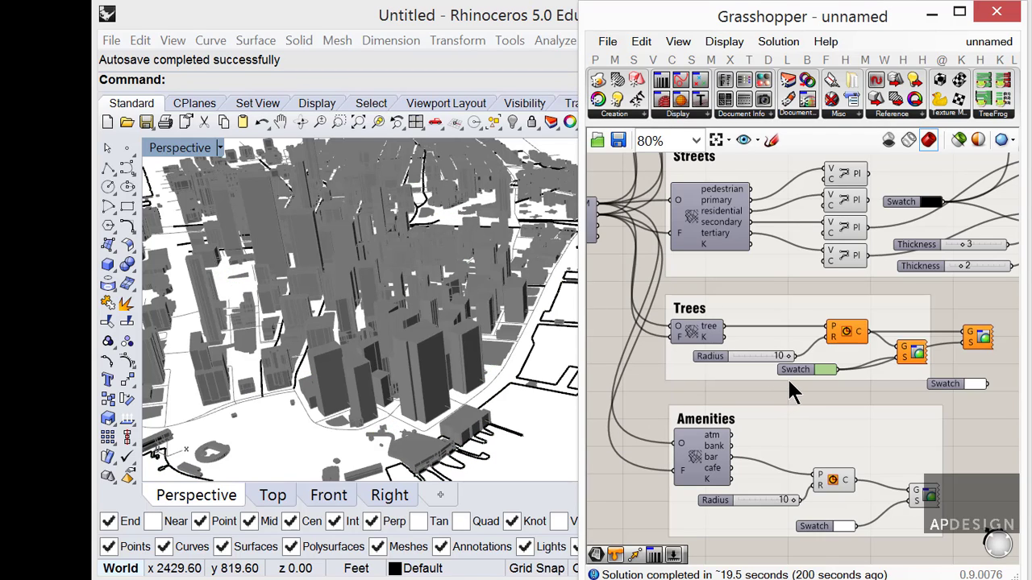
Step: Add a panel in the Trees group, connect the tree output to it, and enlarge it to read the data
{"action": "left_click_drag", "start_coordinate": [723, 325], "coordinate": [862, 391]}
{"action": "right_click_drag", "start_coordinate": [862, 389], "coordinate": [799, 369]}
{"action": "scroll", "coordinate": [799, 368], "scroll_direction": "down", "scroll_amount": 1}
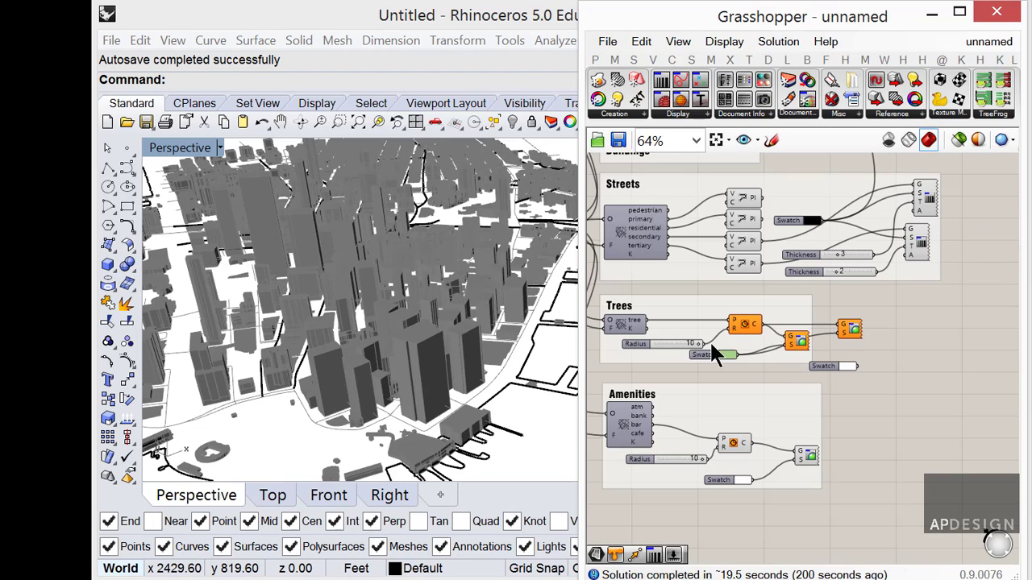
{"action": "scroll", "coordinate": [715, 335], "scroll_direction": "up", "scroll_amount": 2}
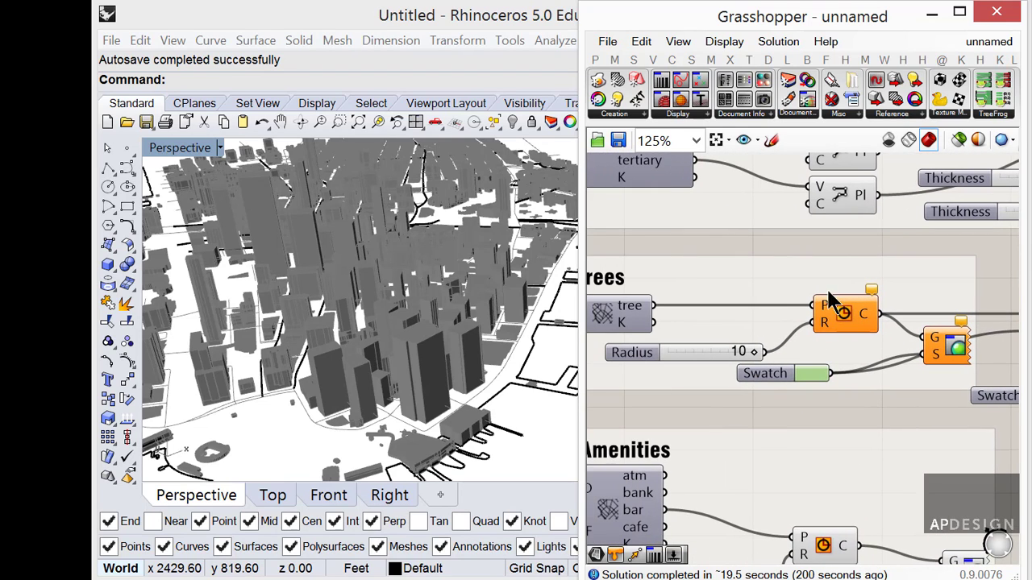
{"action": "left_click", "coordinate": [595, 60]}
{"action": "left_click_drag", "start_coordinate": [801, 100], "coordinate": [798, 266]}
{"action": "left_click_drag", "start_coordinate": [656, 308], "coordinate": [727, 298]}
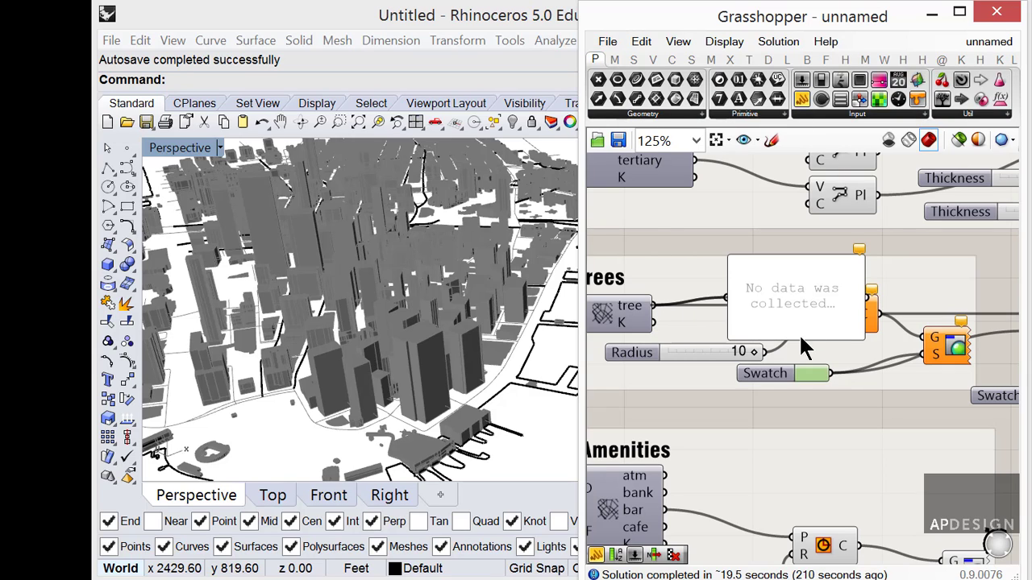
{"action": "left_click_drag", "start_coordinate": [825, 339], "coordinate": [827, 459]}
{"action": "scroll", "coordinate": [802, 398], "scroll_direction": "down", "scroll_amount": 2}
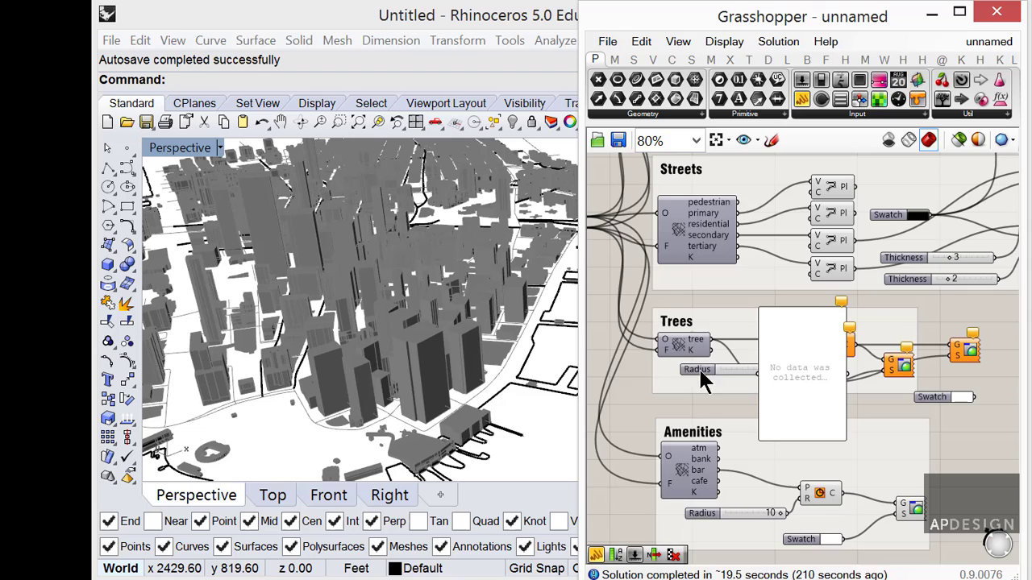
Step: Remove tree from the Trees component's selected feature sub-types
{"action": "right_click", "coordinate": [673, 342]}
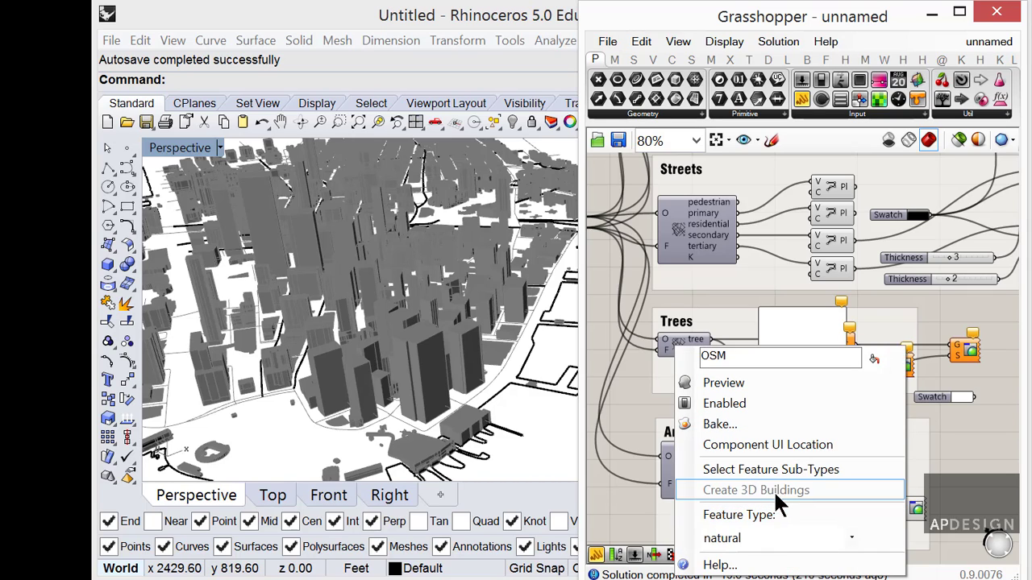
{"action": "left_click", "coordinate": [789, 469]}
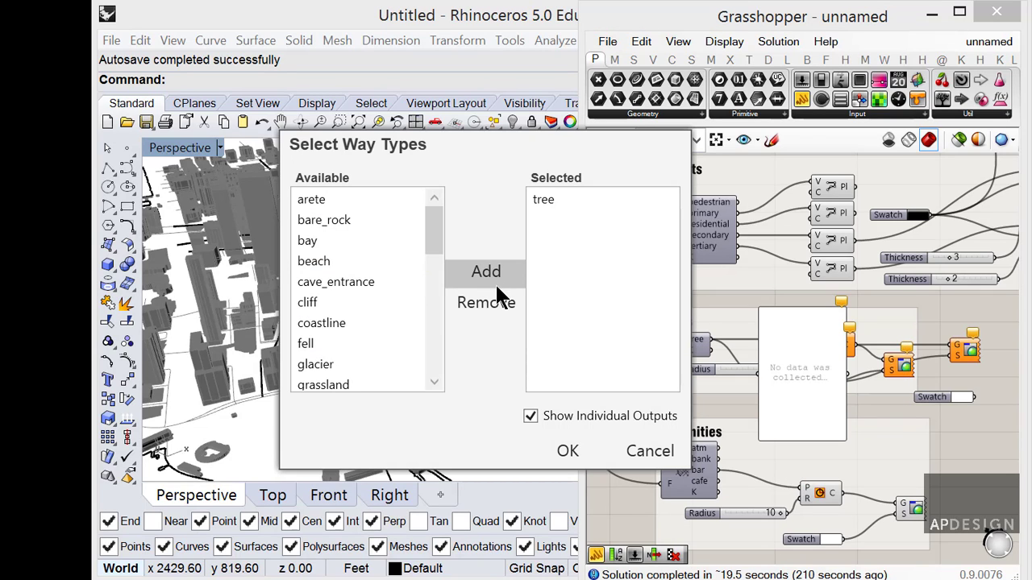
{"action": "left_click", "coordinate": [544, 200]}
{"action": "left_click", "coordinate": [486, 302]}
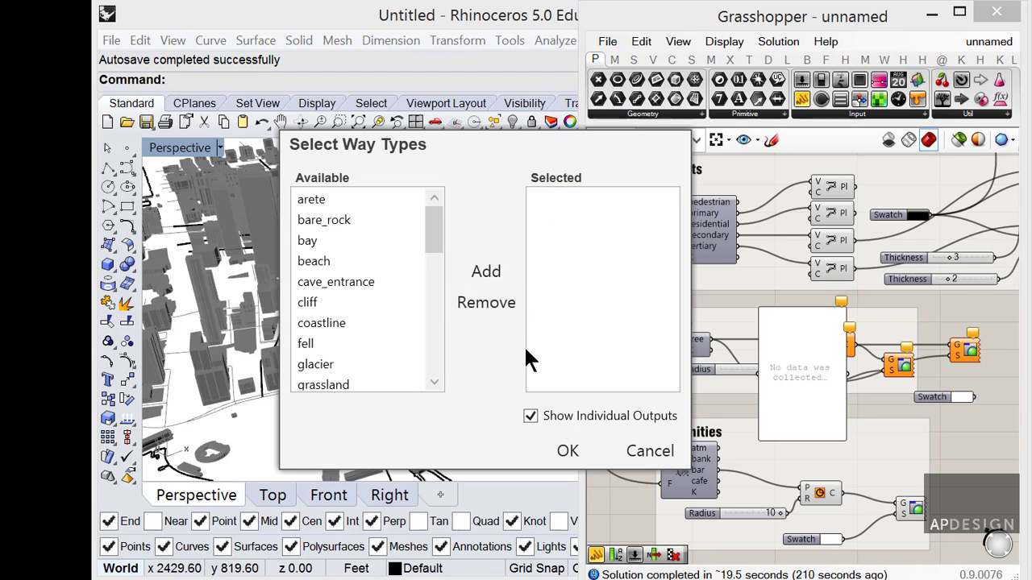
{"action": "left_click", "coordinate": [567, 450]}
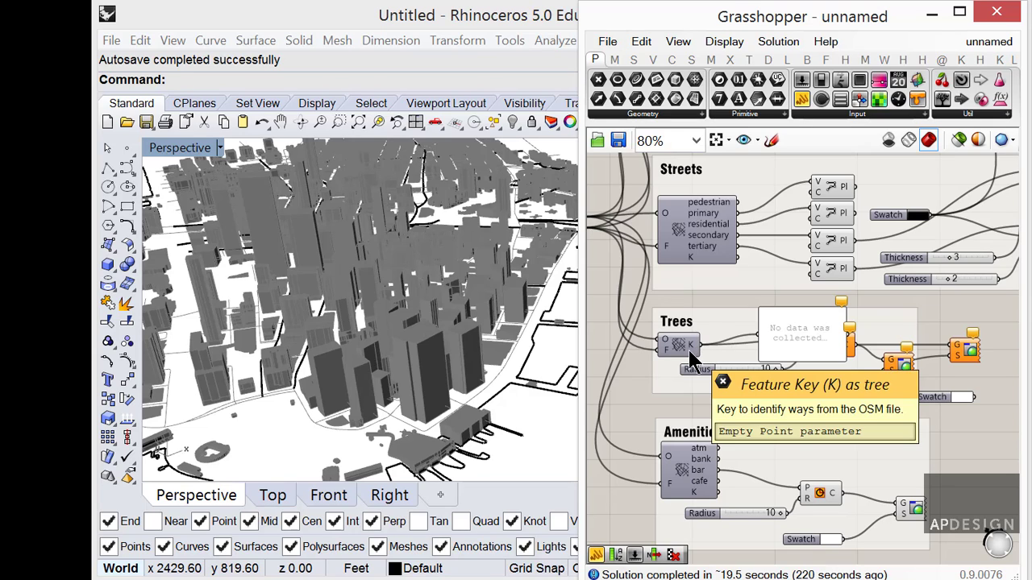
Step: Select the OSM component in the Trees group and open the component search on the canvas next to it
{"action": "left_click", "coordinate": [683, 352]}
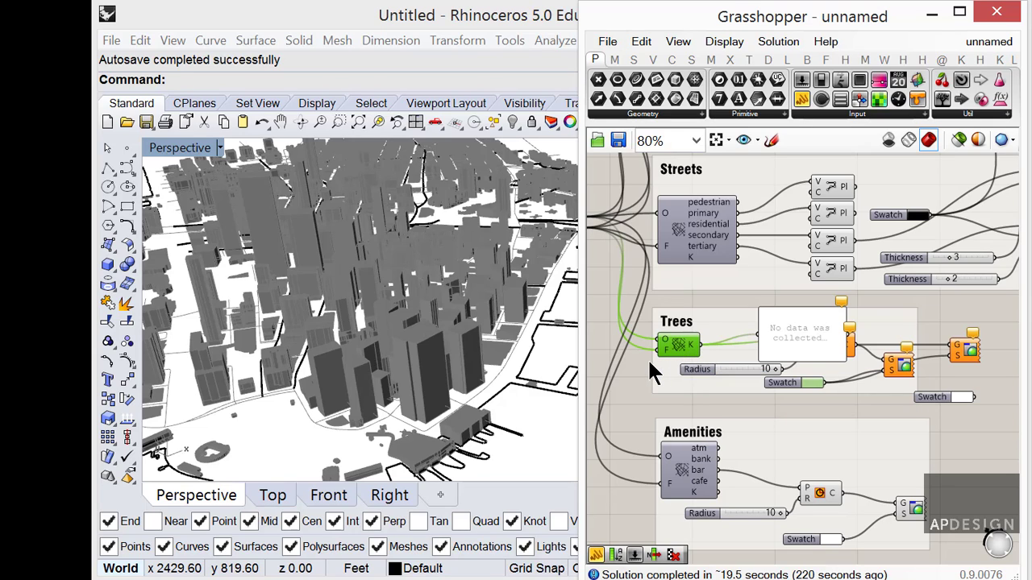
{"action": "double_click", "coordinate": [649, 362]}
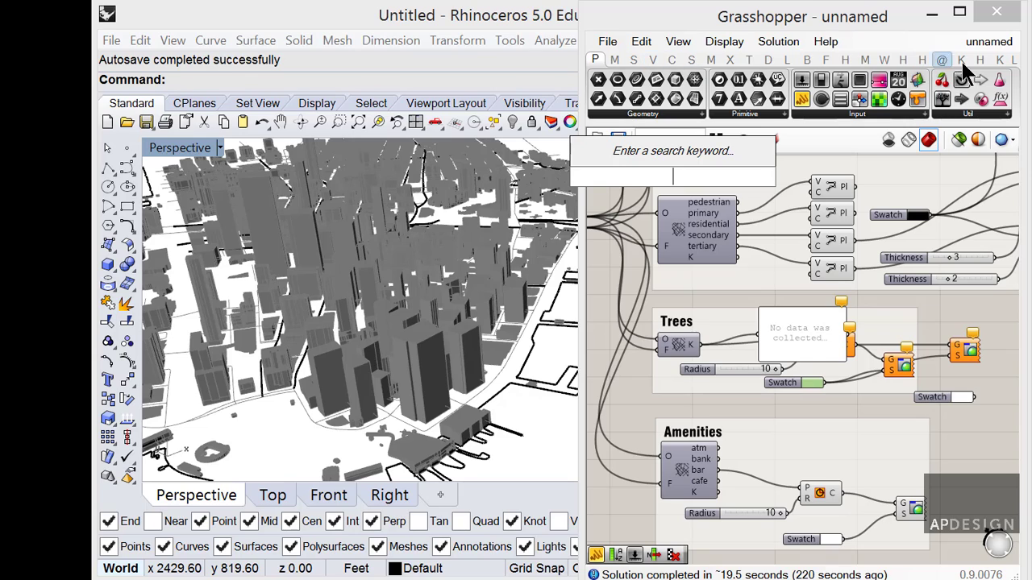